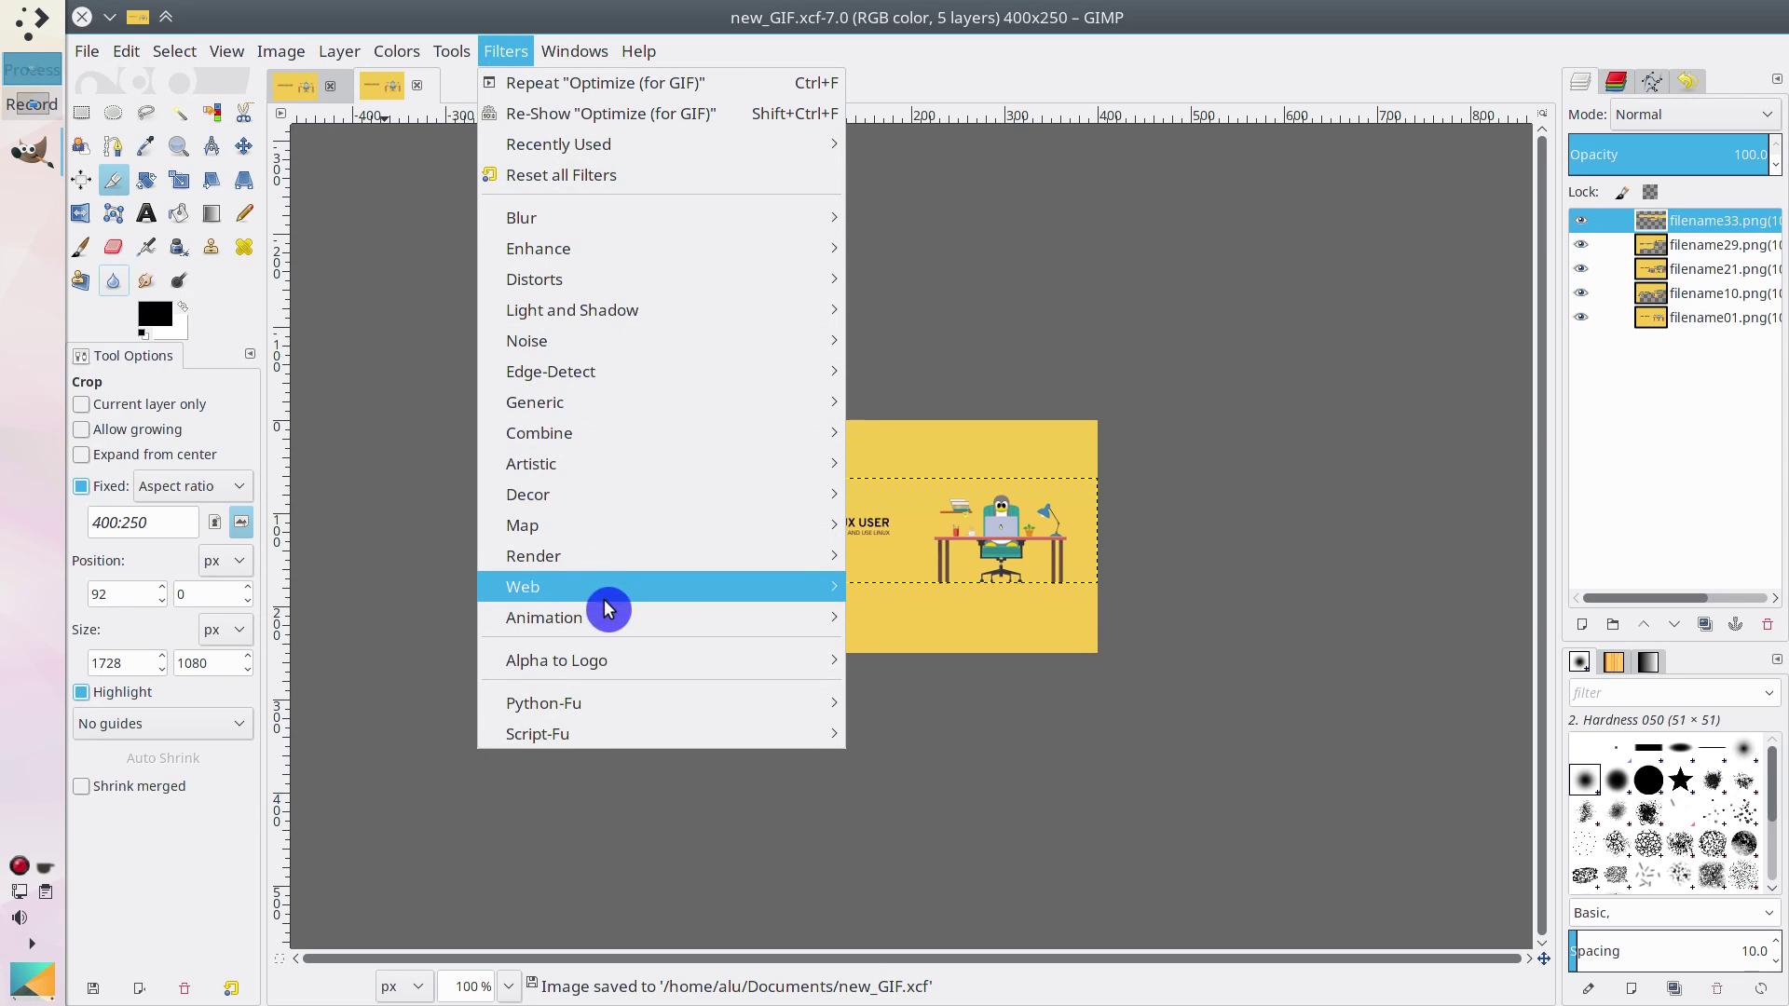
# Step: Step through the Playback preview to Frame 5 of 5, where the penguin sits in the chair
pyautogui.moveTo(730, 619)
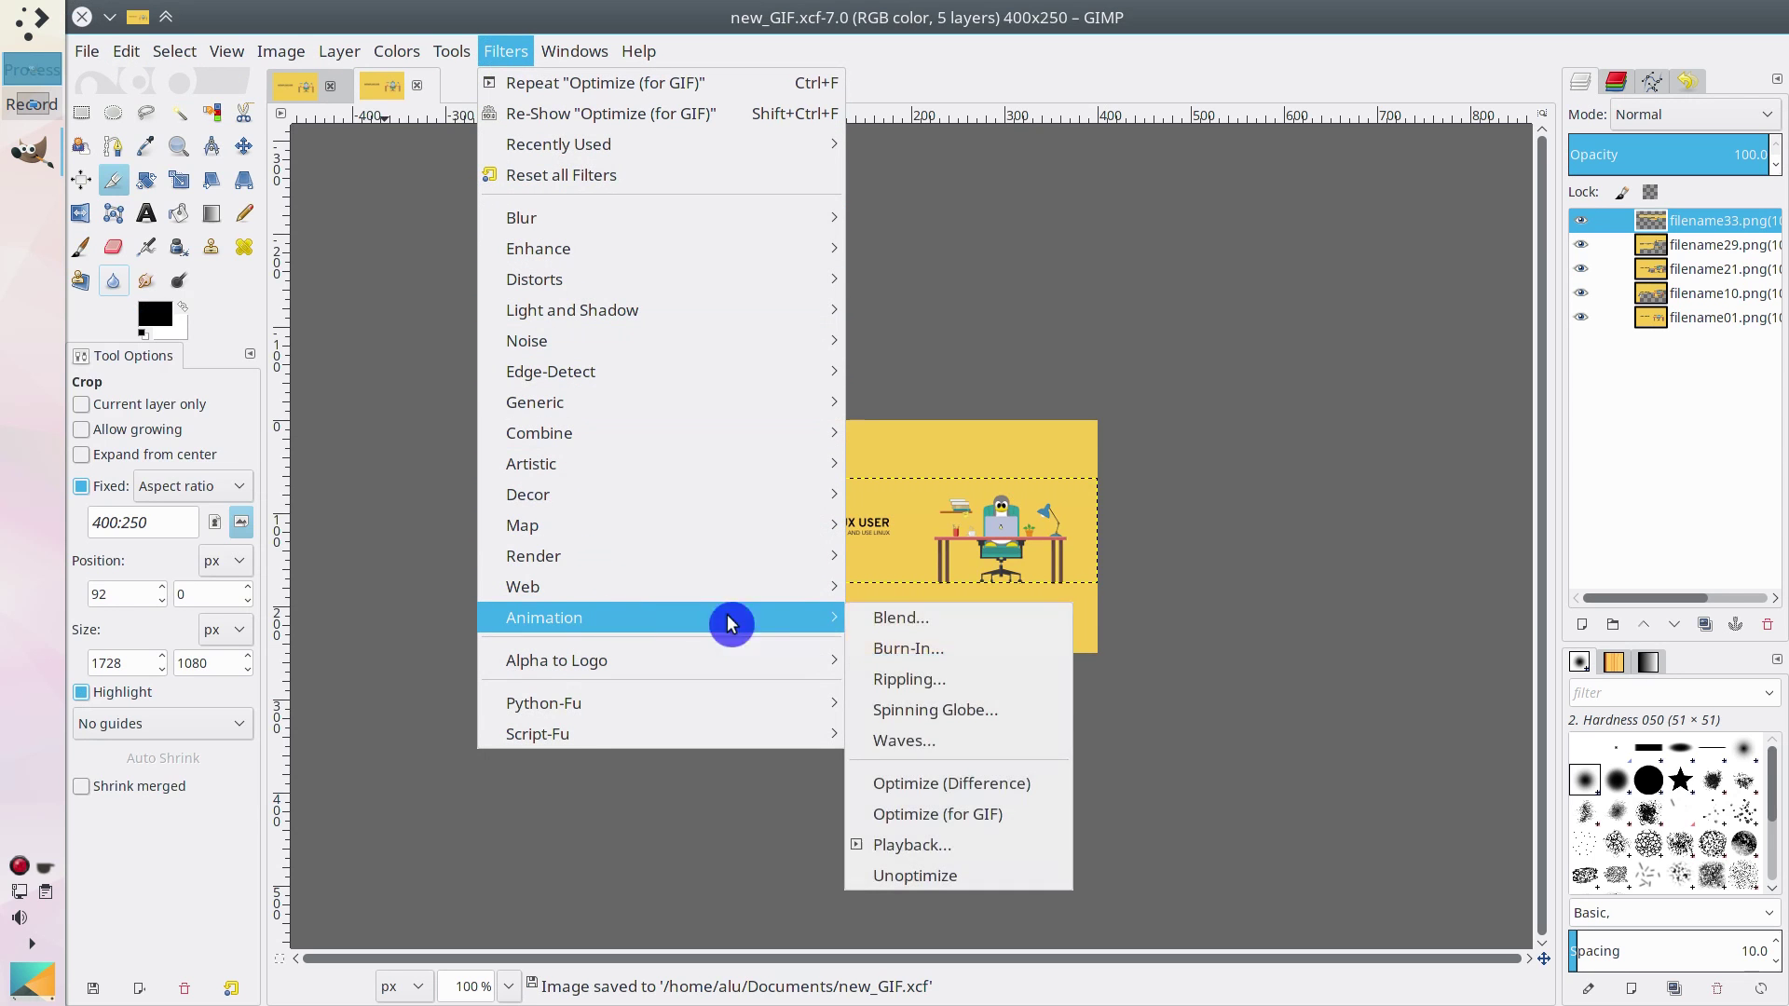
pyautogui.click(934, 845)
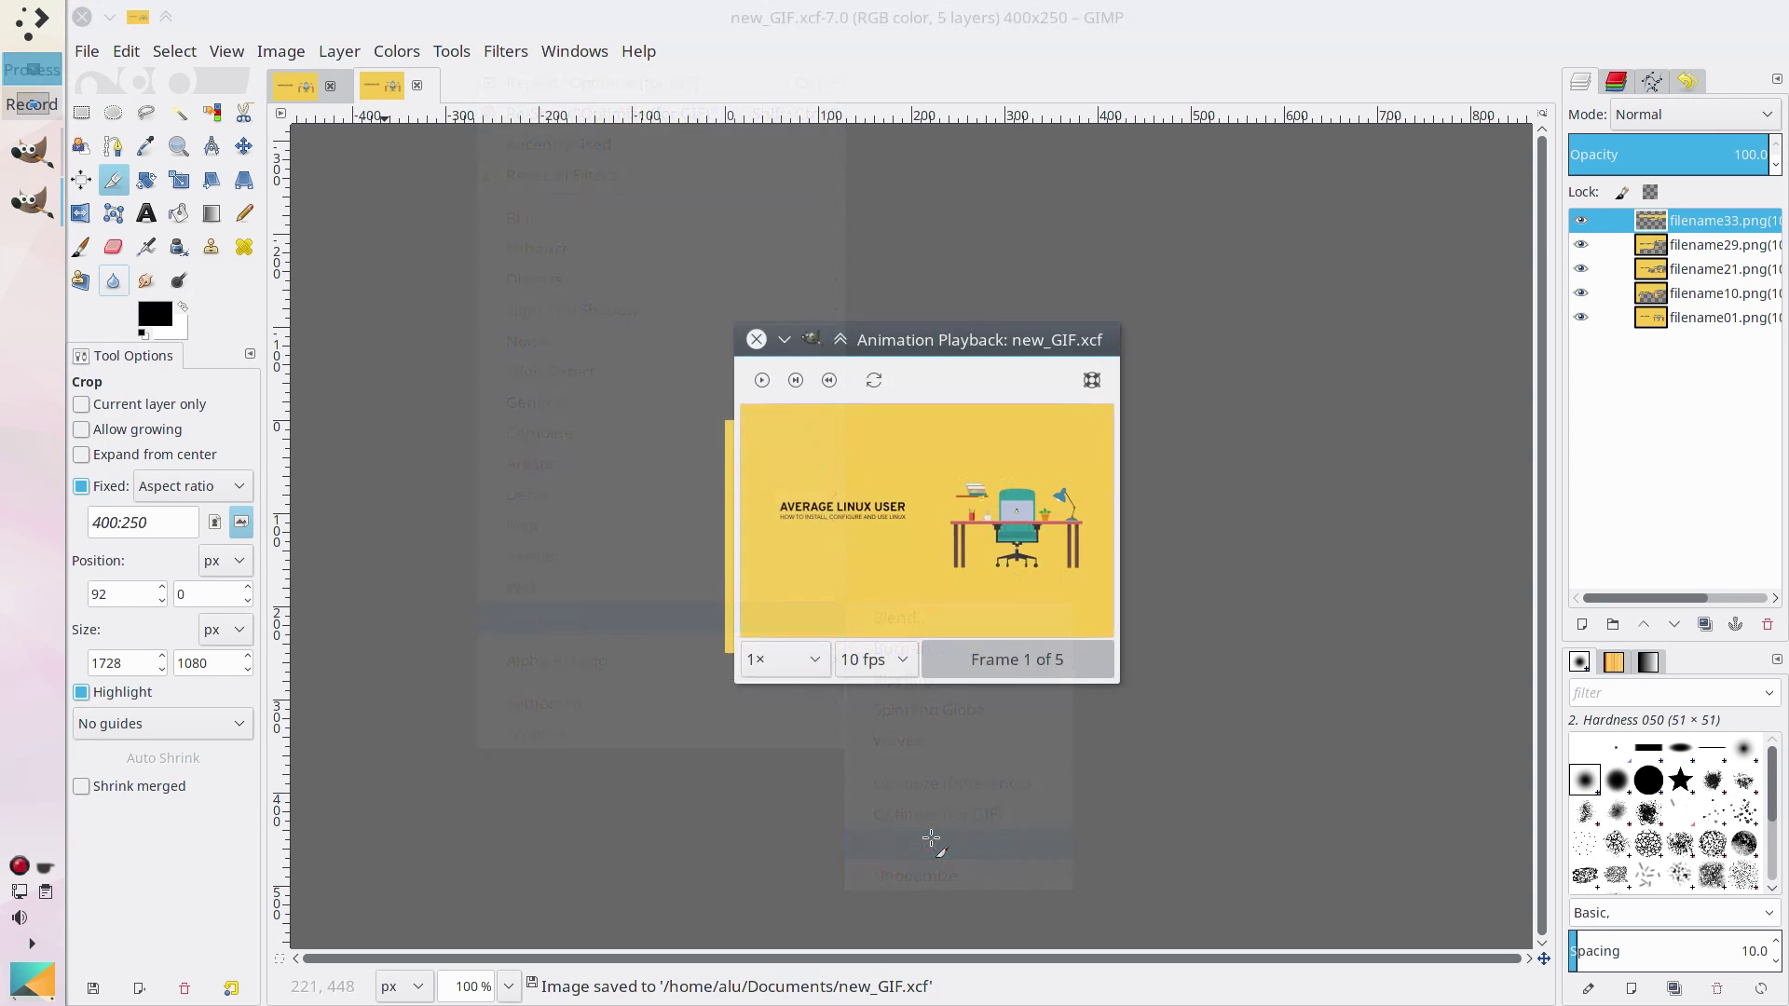
pyautogui.click(799, 384)
pyautogui.click(798, 384)
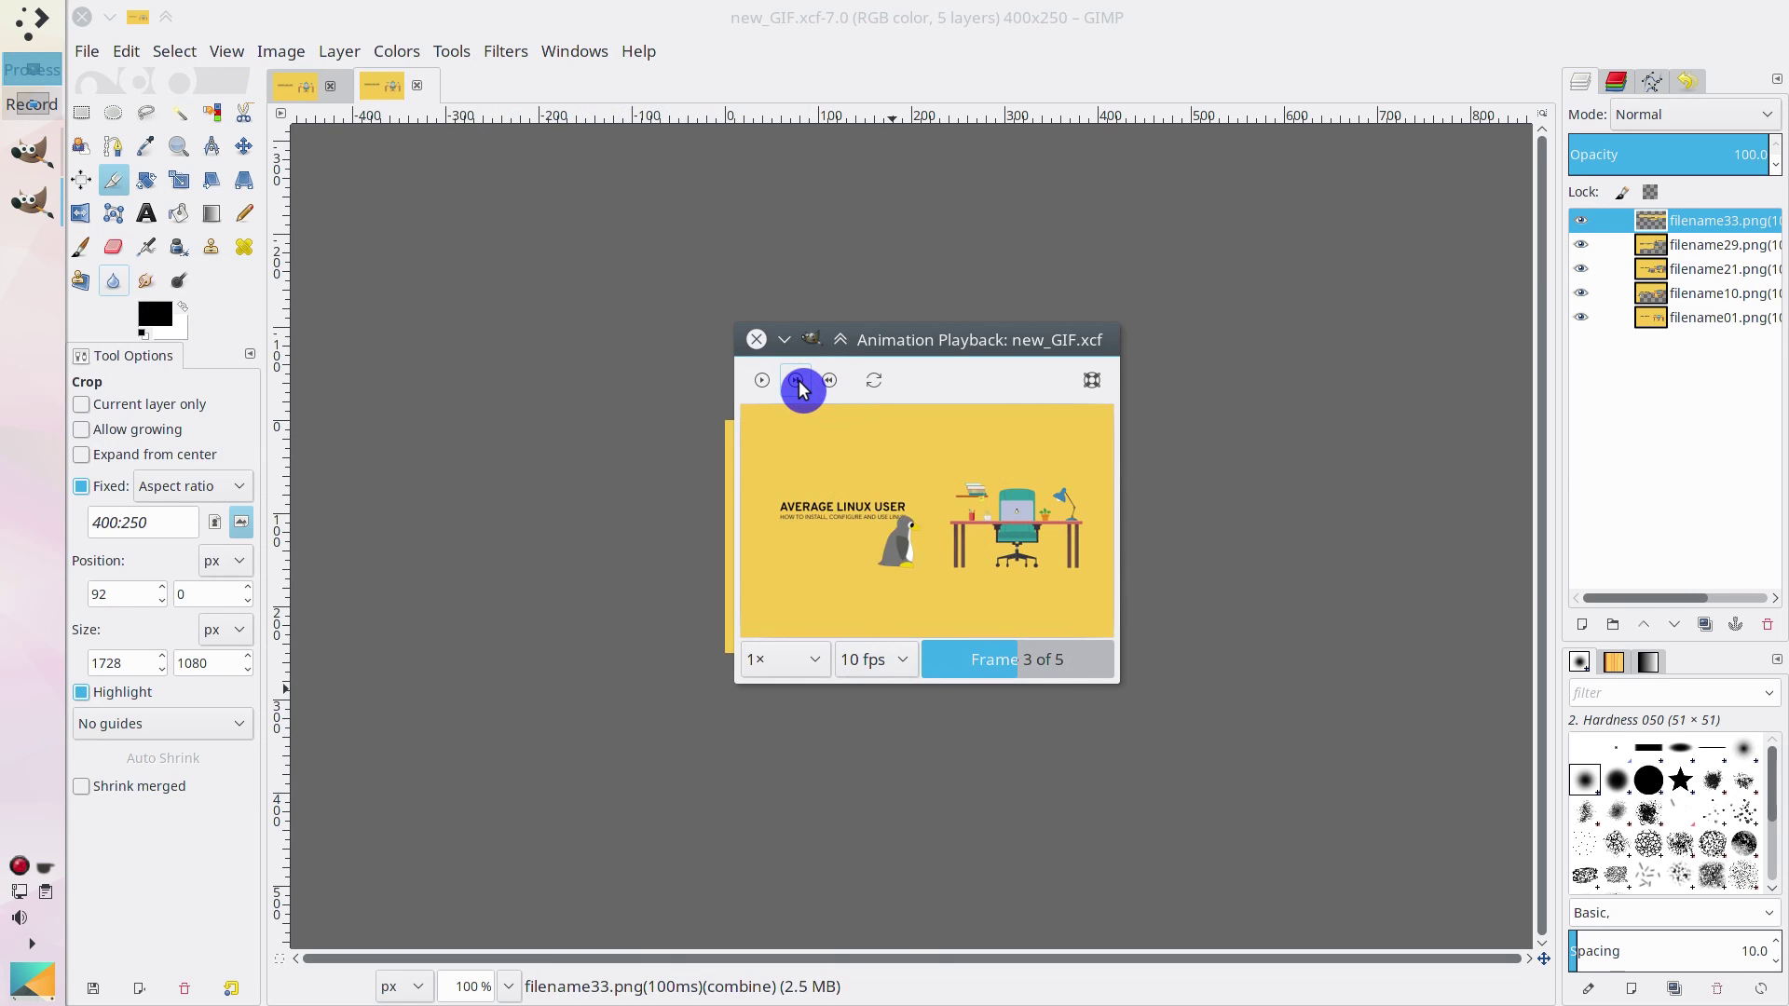
pyautogui.click(799, 384)
pyautogui.click(799, 384)
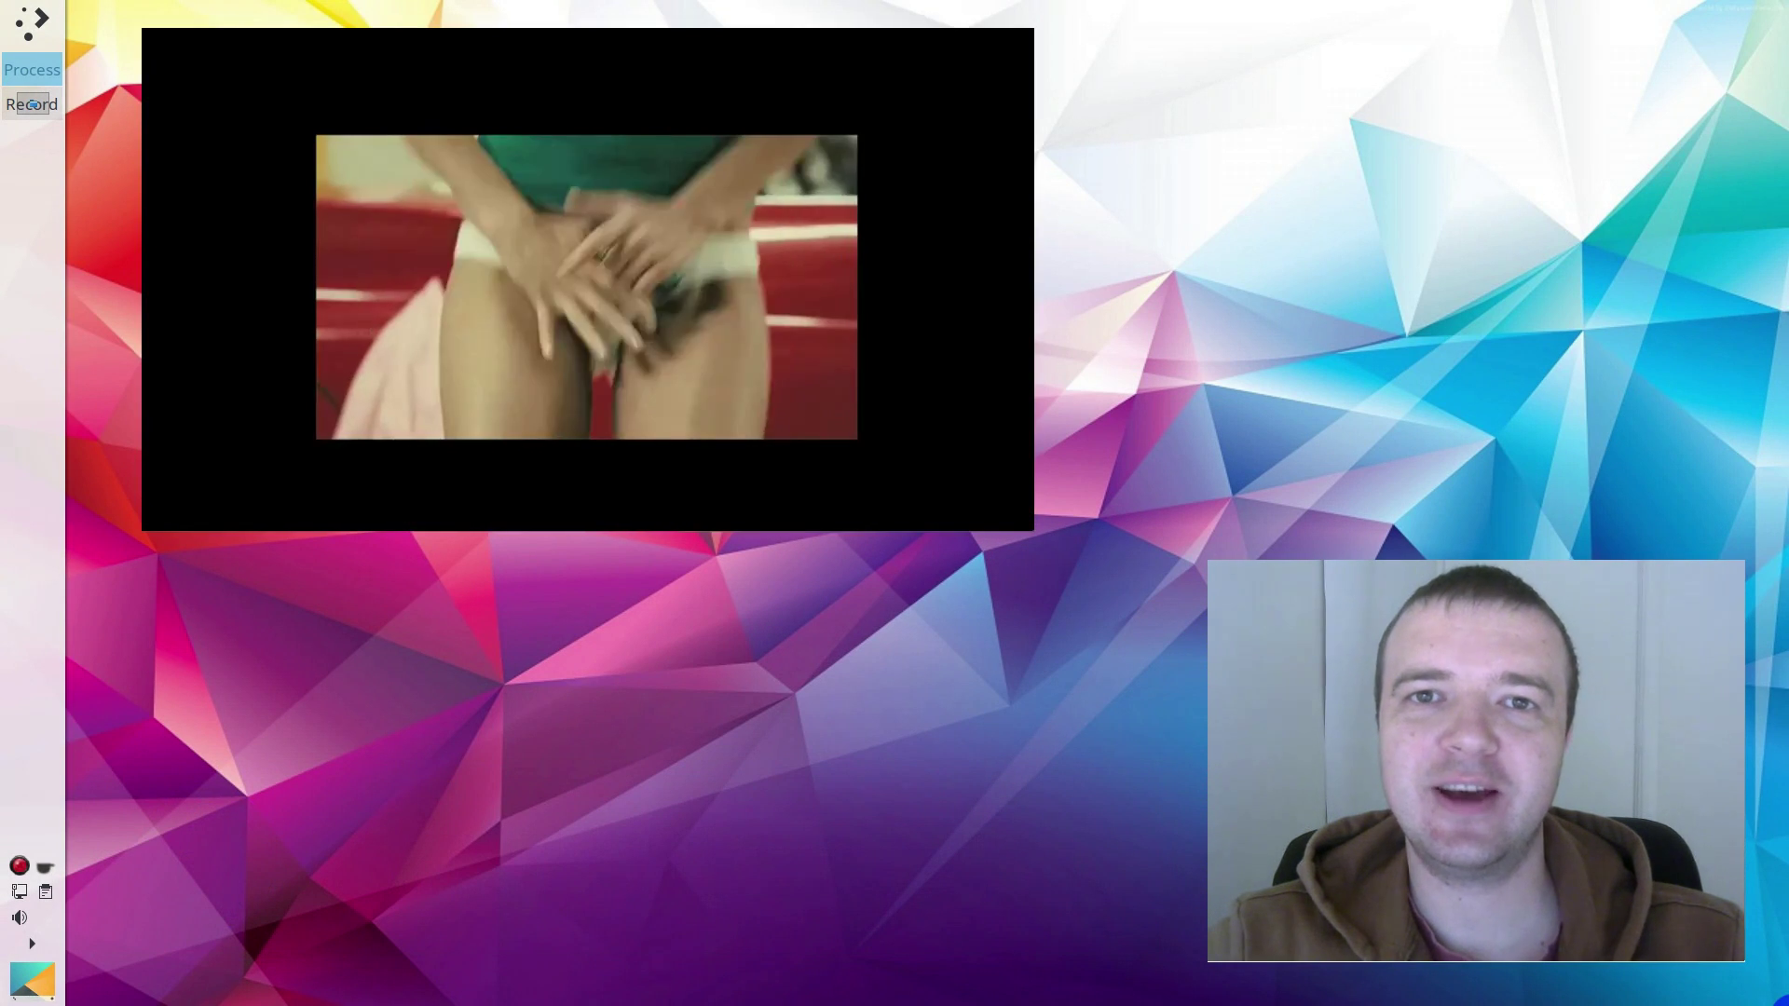
pyautogui.write('convert -delay 100 -loop 0 *.jpeg animatedGIF.gif')
pyautogui.moveTo(506, 52); pyautogui.dragTo(631, 52)
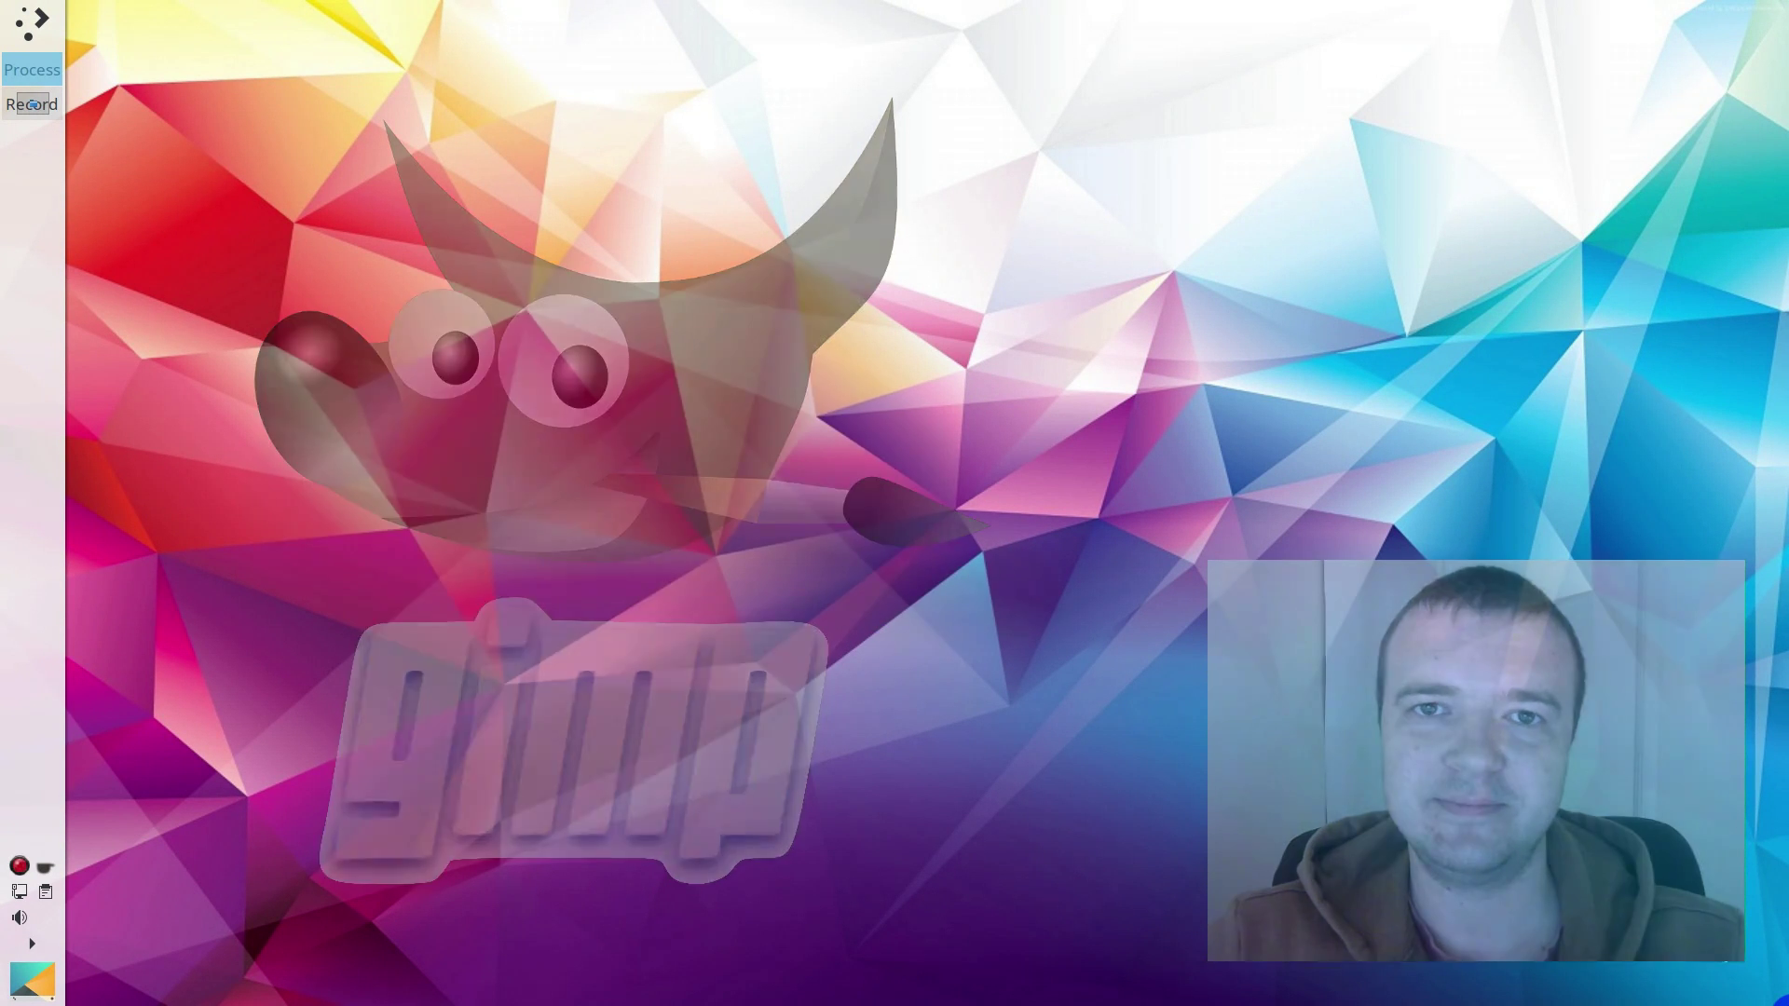
# Step: Launch GIMP from the Graphics applications category
pyautogui.click(28, 22)
pyautogui.click(110, 181)
pyautogui.click(327, 204)
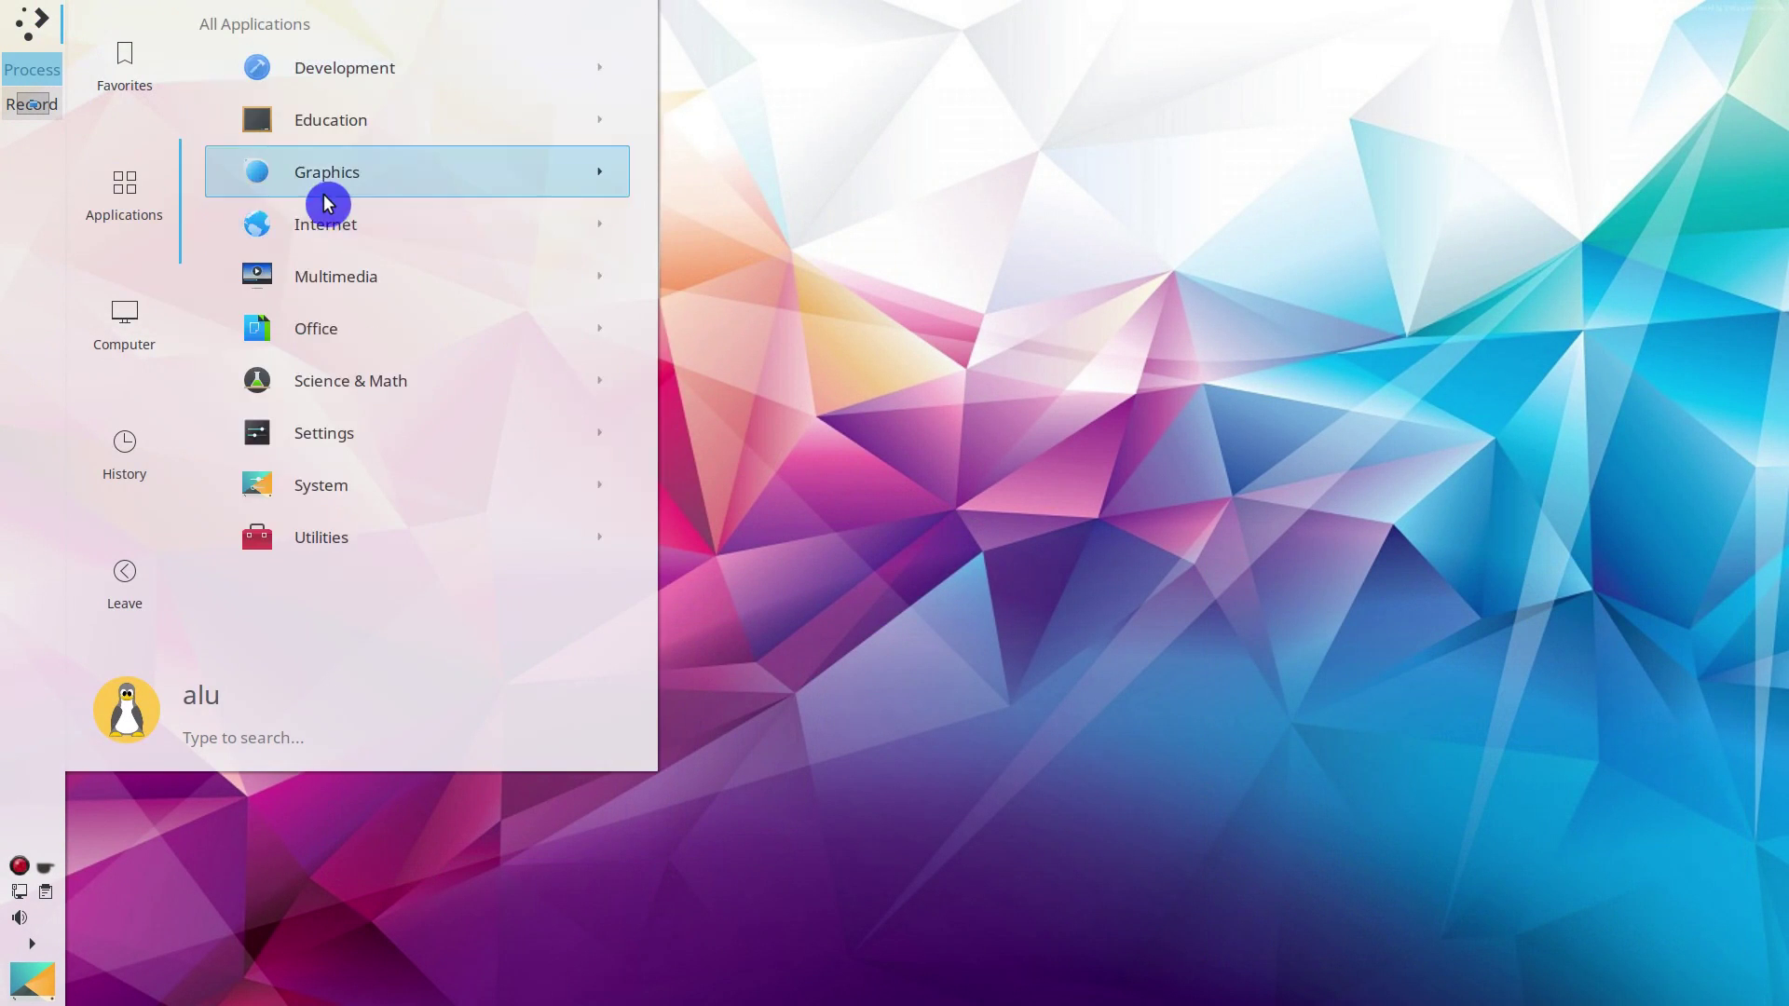
pyautogui.click(327, 188)
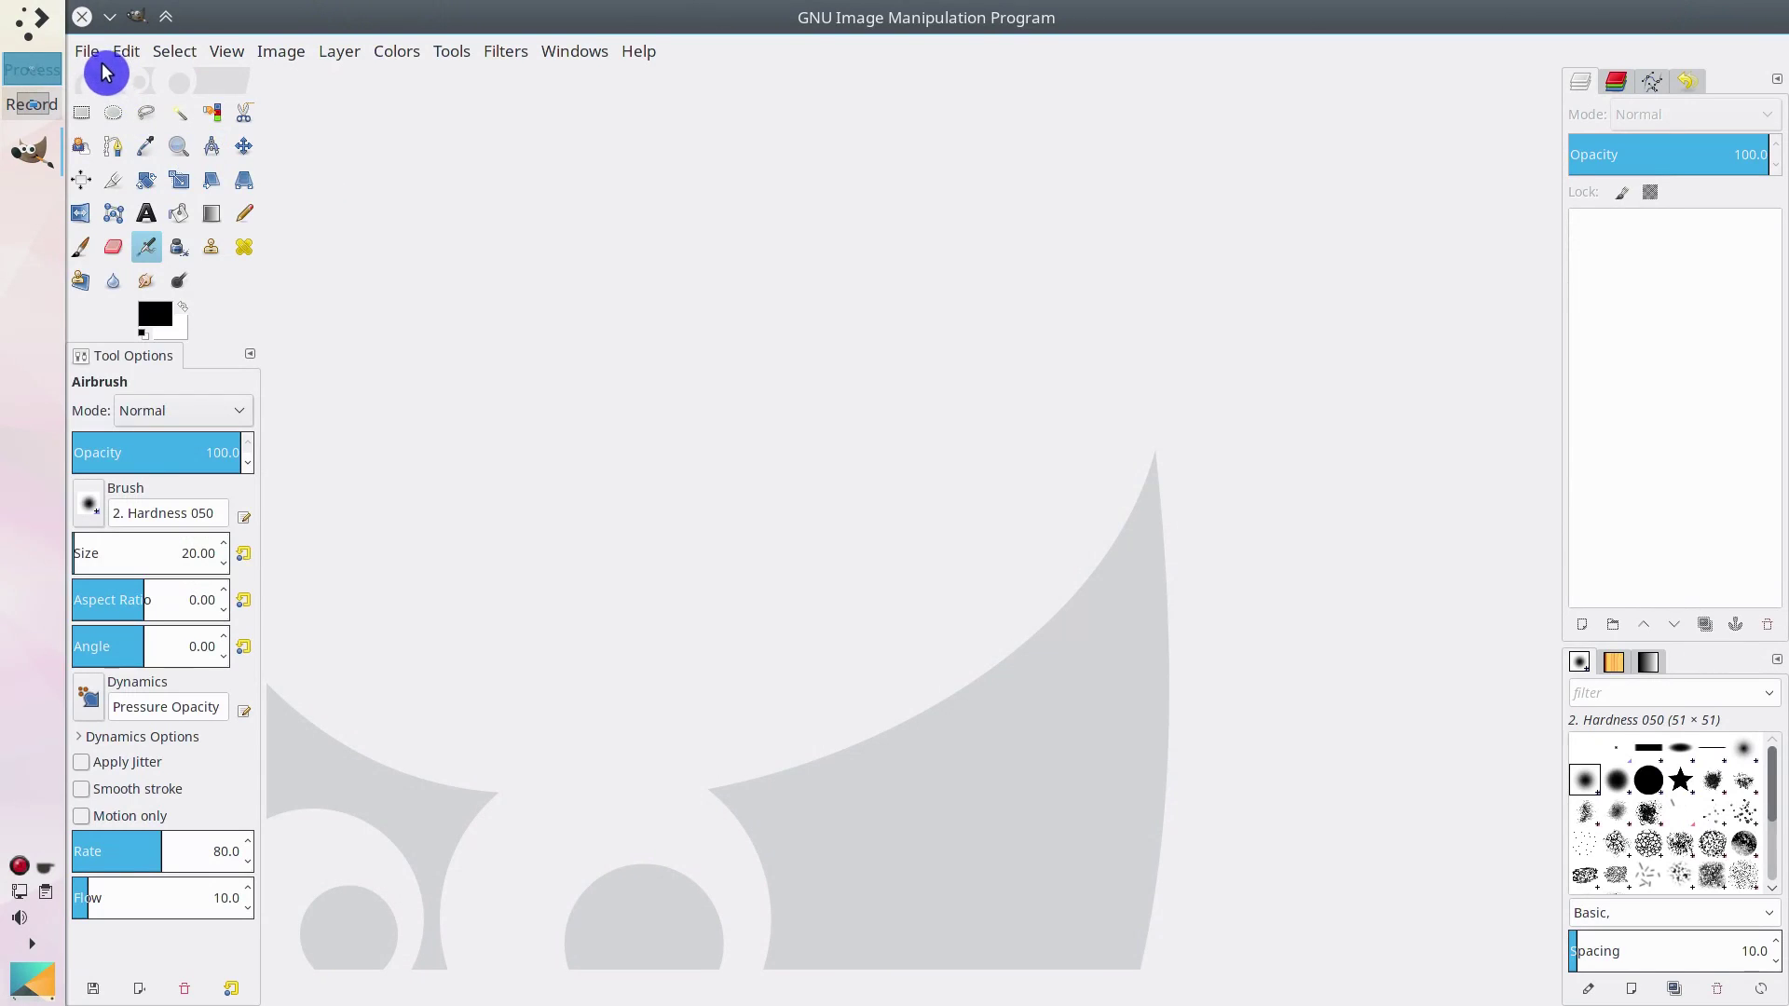
# Step: Open filename33 through filename01 PNGs together as layers via File > Open as Layers
pyautogui.click(86, 52)
pyautogui.click(260, 175)
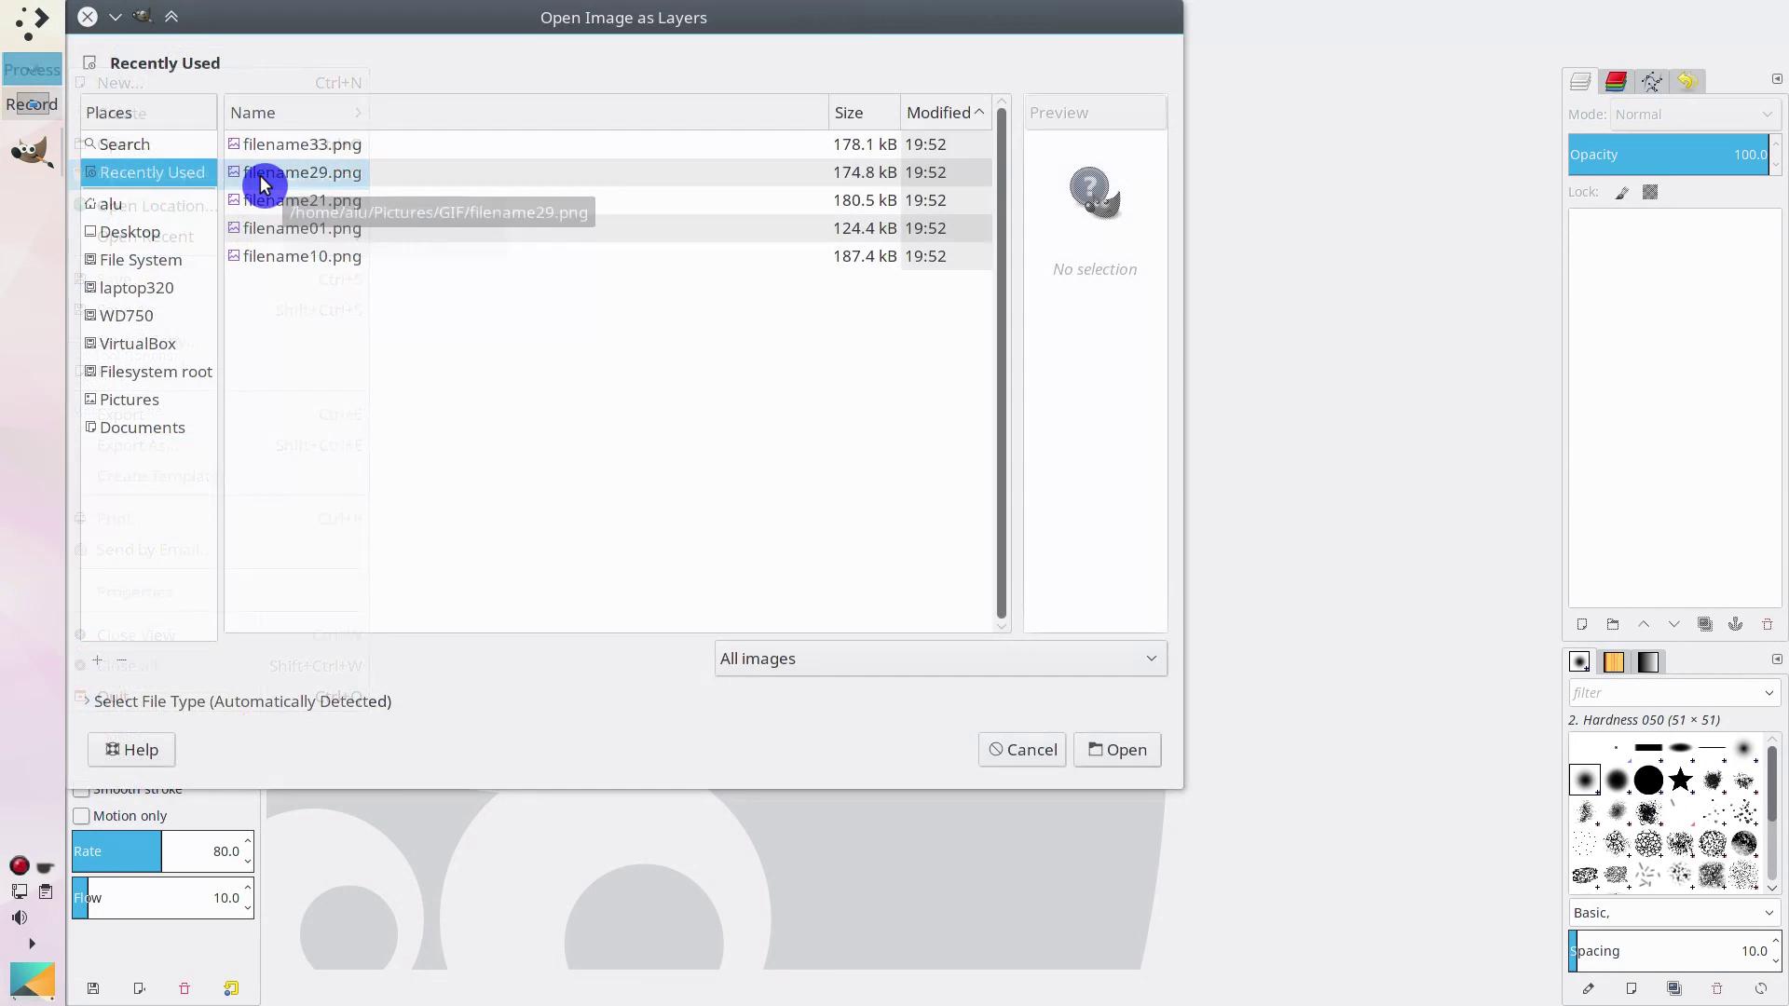
pyautogui.click(280, 146)
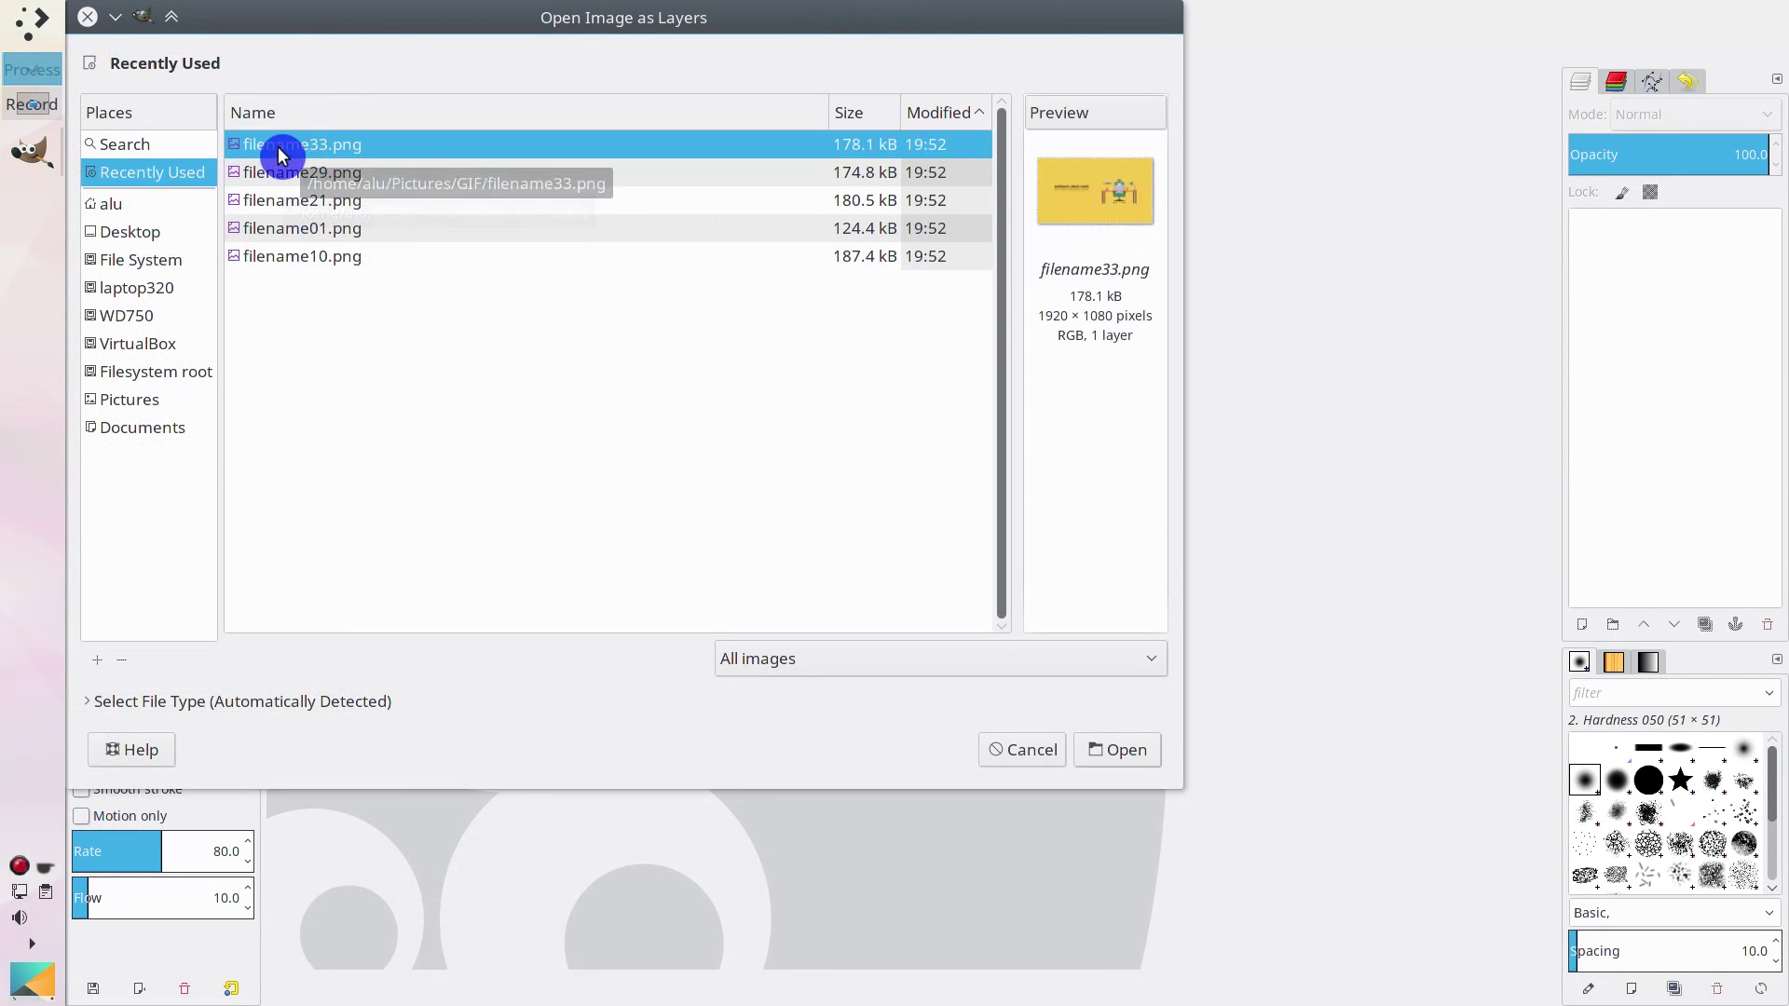
pyautogui.keyDown('shift'); pyautogui.click(312, 258); pyautogui.keyUp('shift')
pyautogui.click(1121, 751)
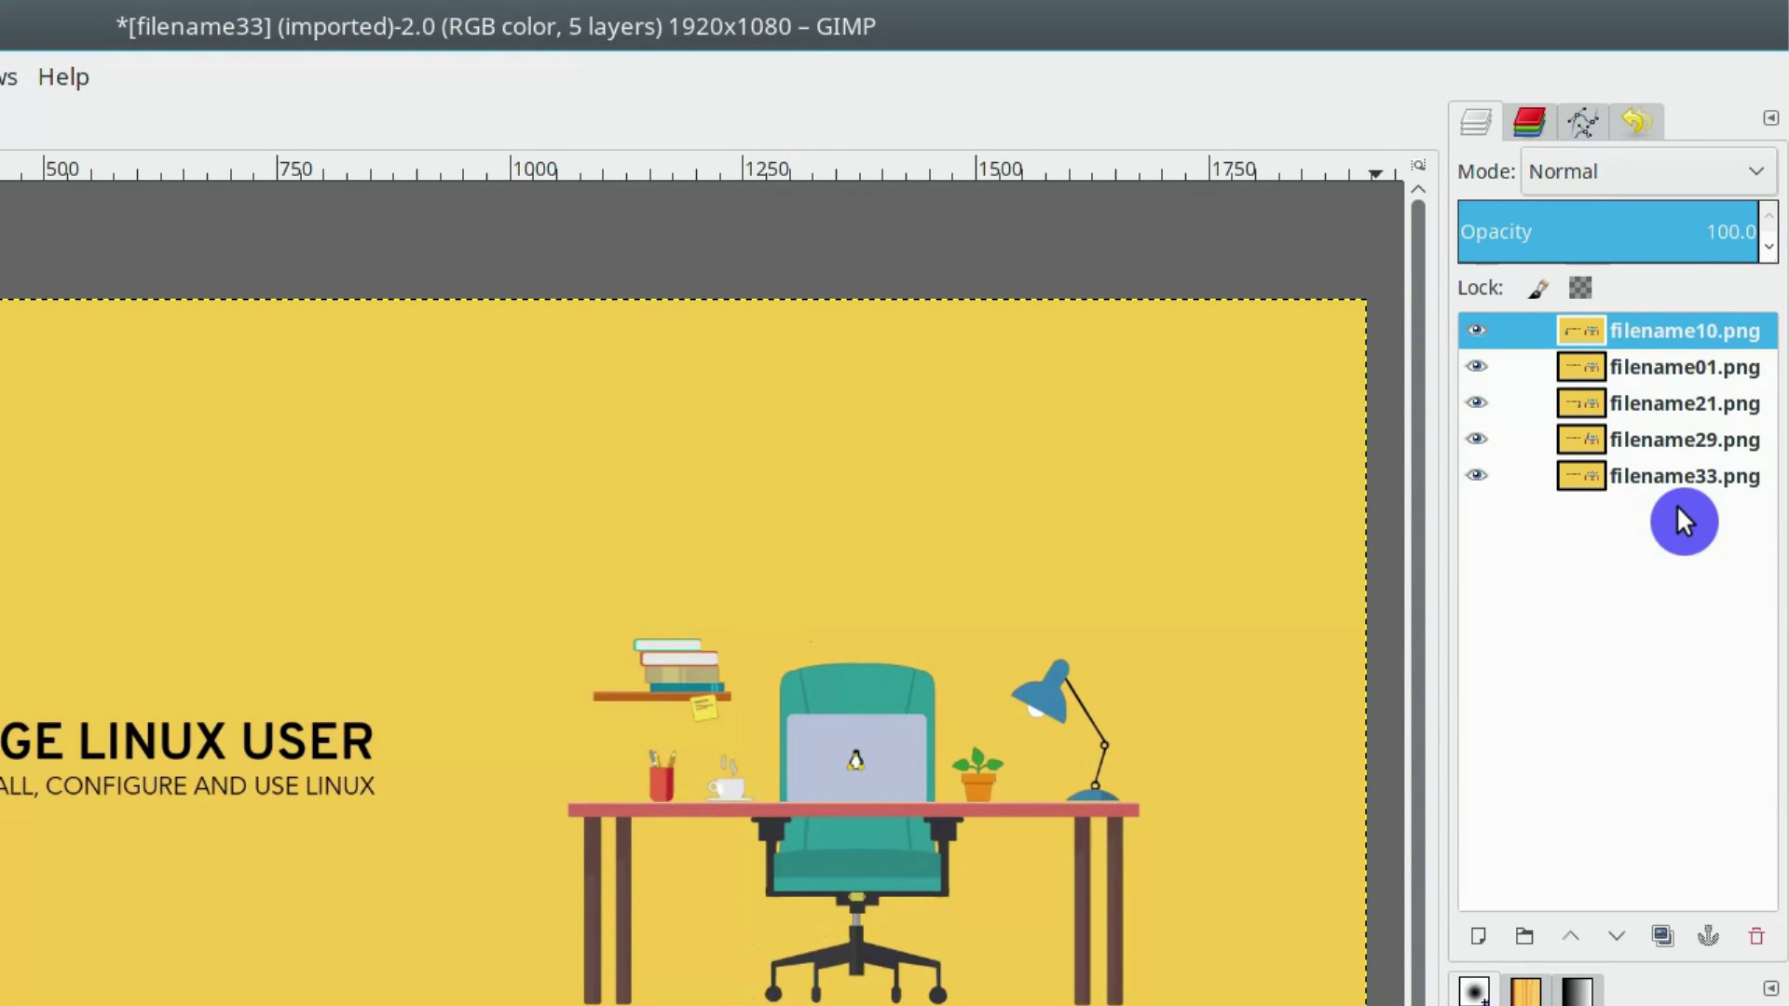
# Step: Reorder the layers so filename01.png moves to the bottom of the stack
pyautogui.click(1614, 483)
pyautogui.click(1698, 336)
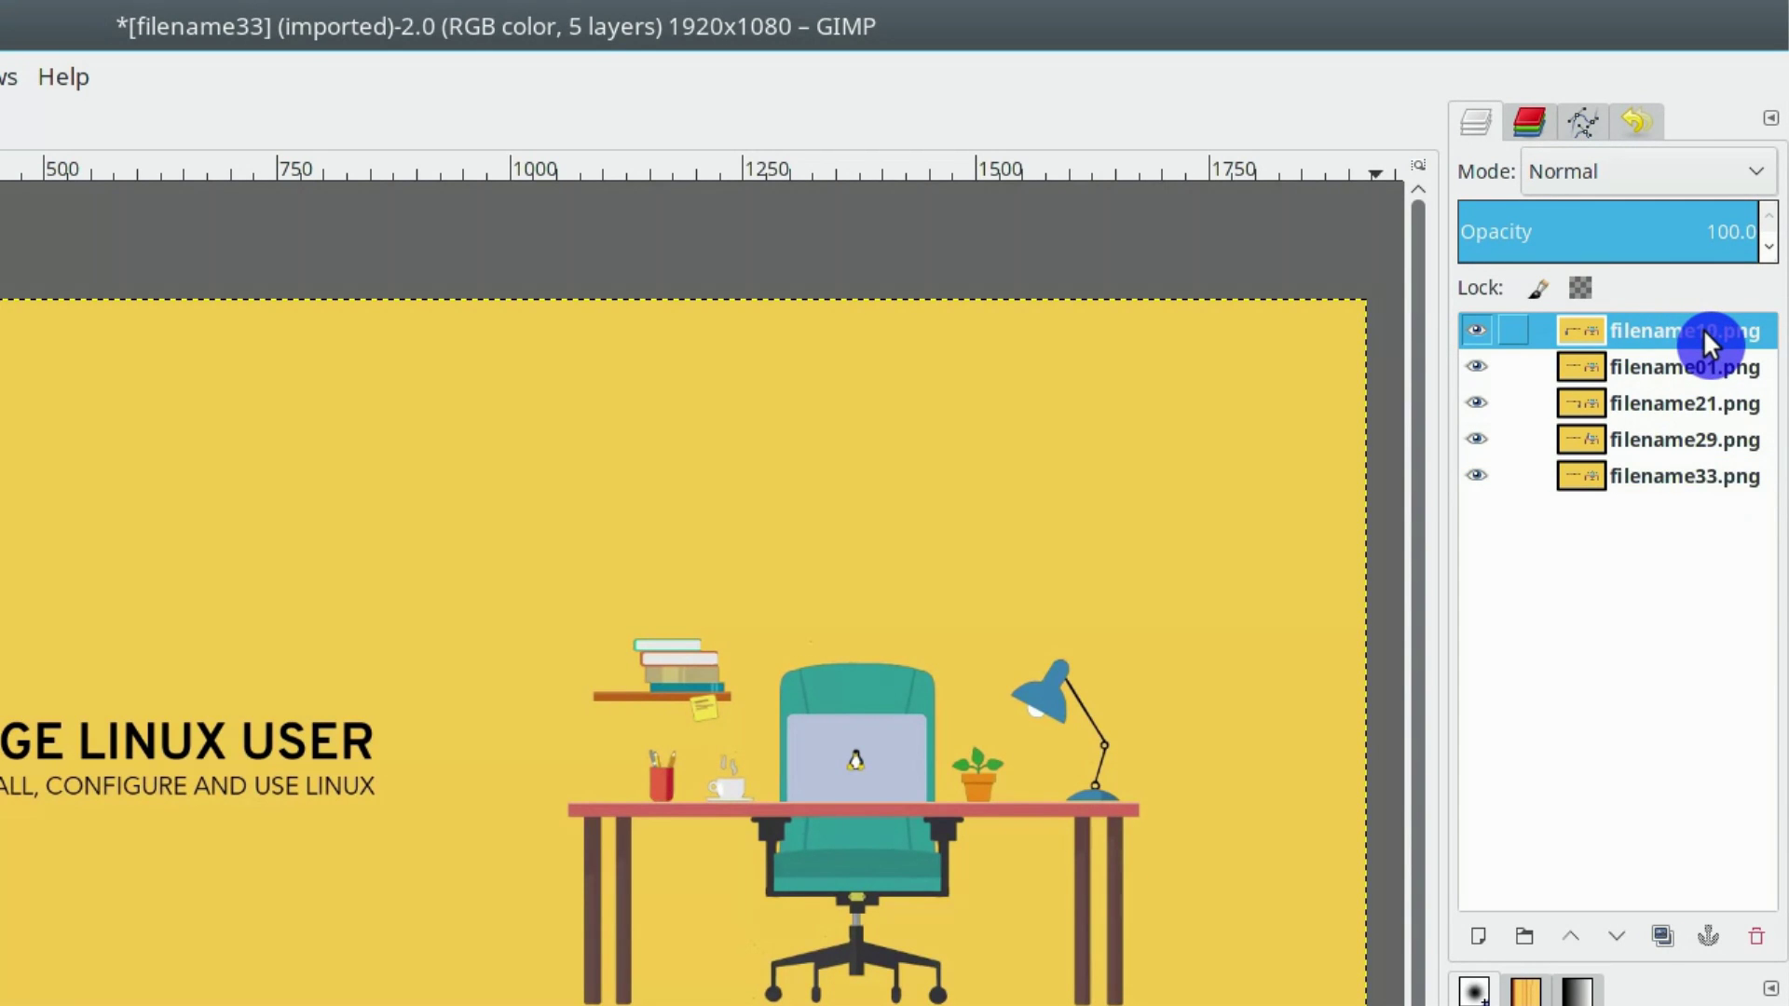
pyautogui.moveTo(1718, 367); pyautogui.dragTo(1740, 409)
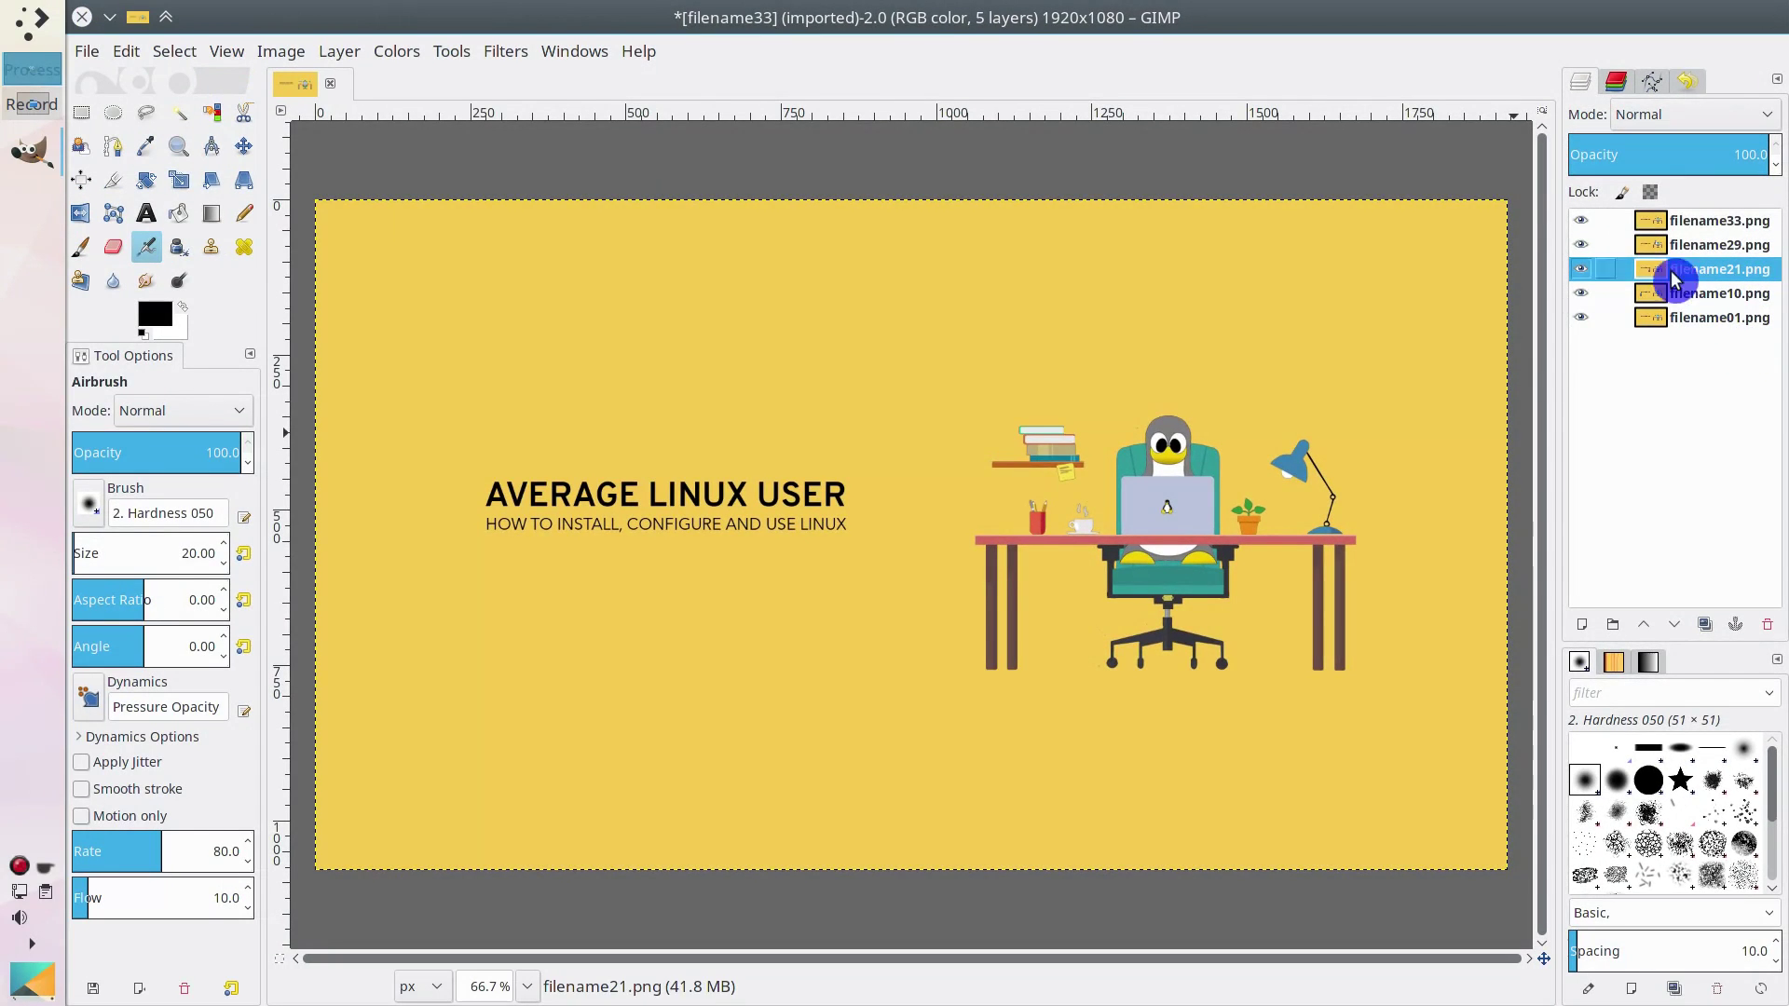
# Step: Hide all five layers, from filename33.png down to filename01.png
pyautogui.click(1548, 287)
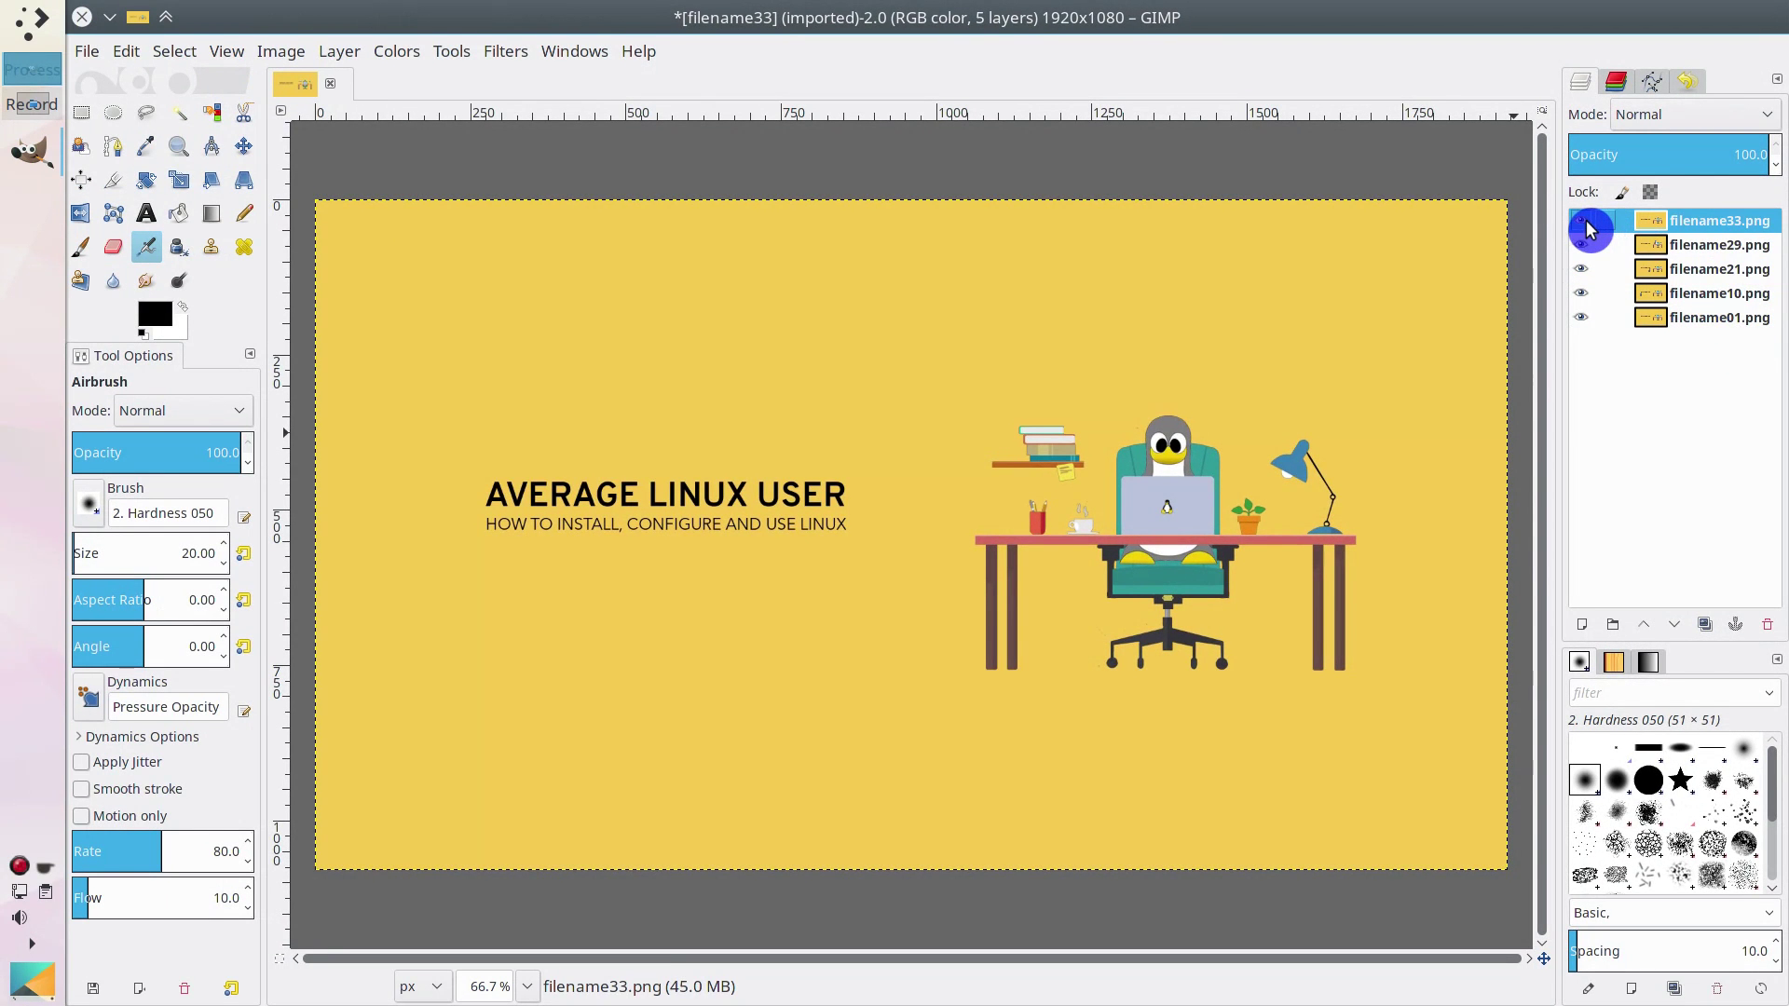
pyautogui.click(1581, 221)
pyautogui.click(1584, 246)
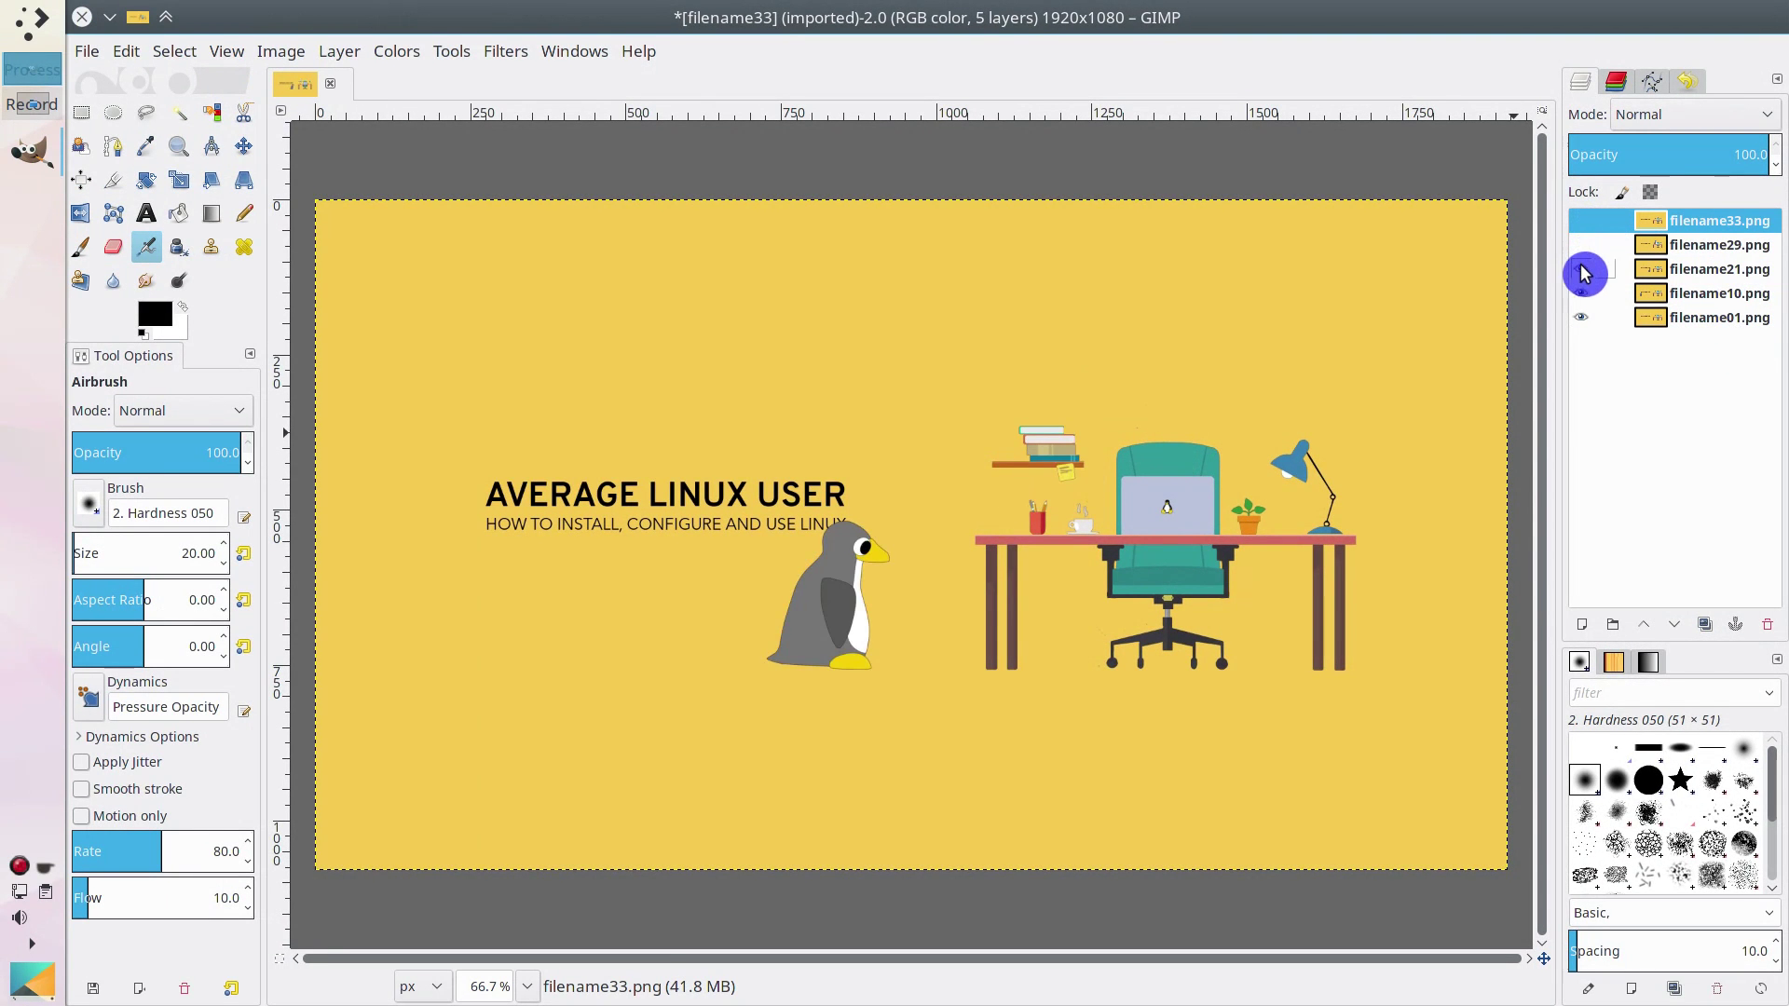
pyautogui.click(1580, 269)
pyautogui.click(1581, 293)
pyautogui.click(1588, 318)
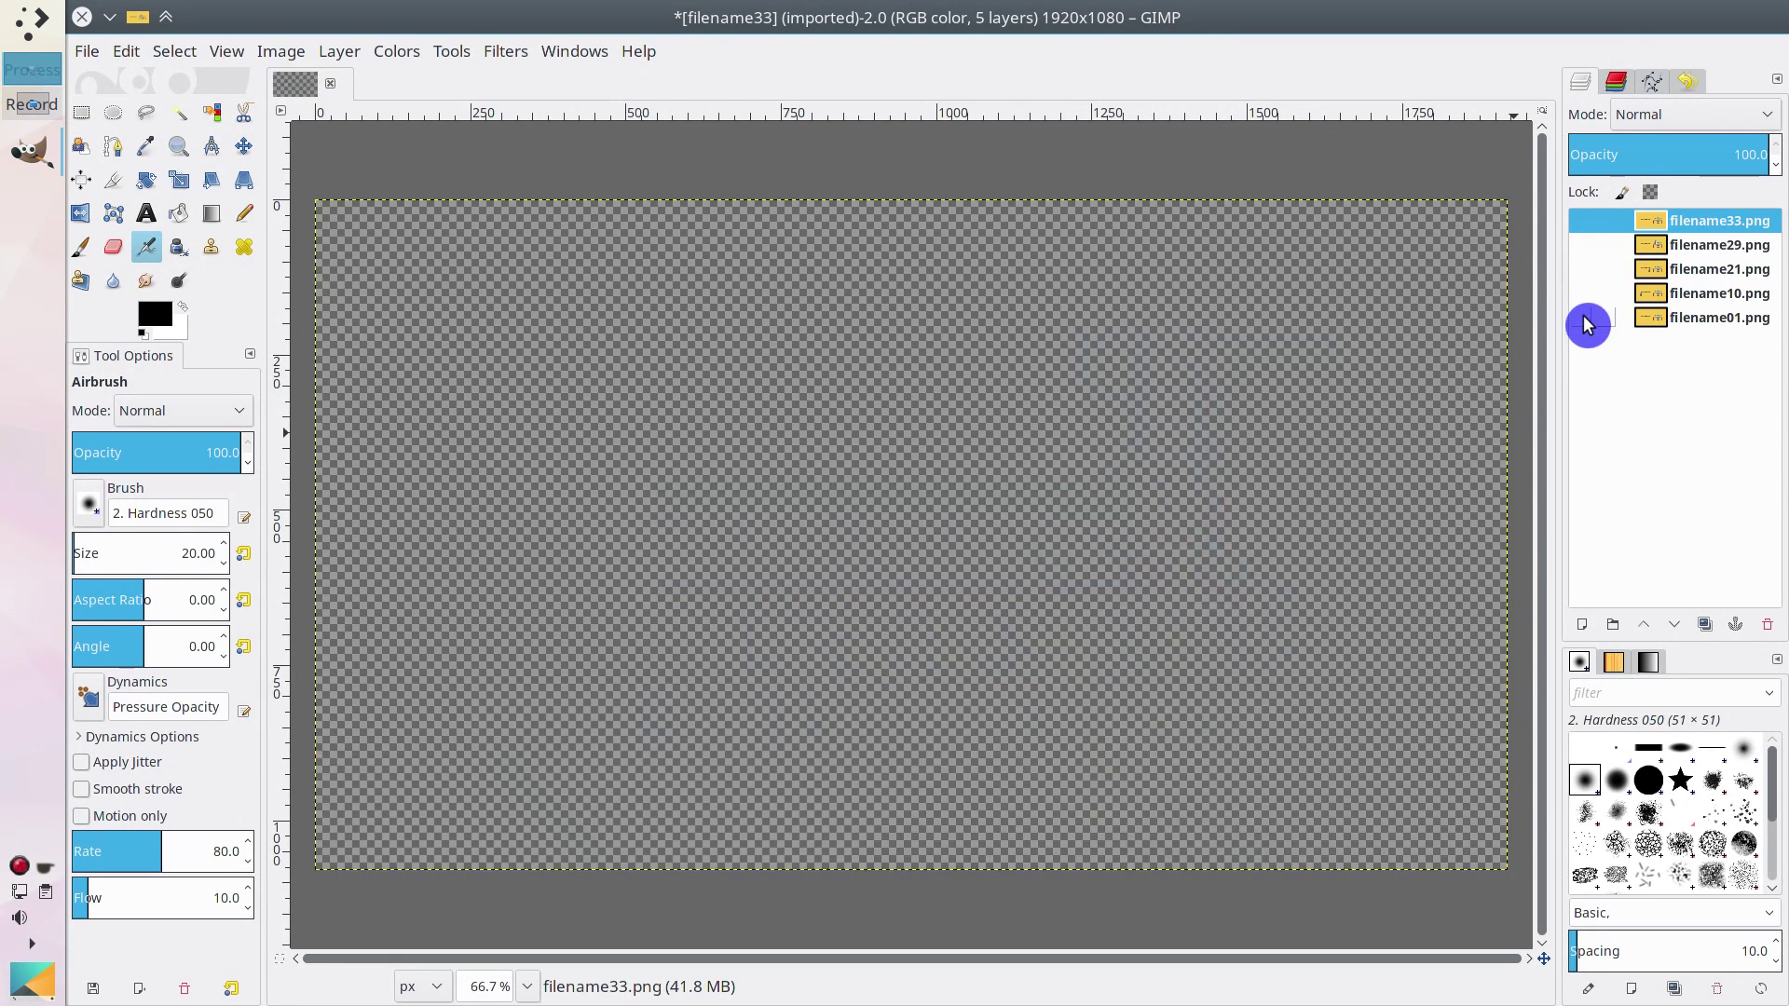
# Step: Show all layers again and set the Crop tool to a fixed 16:10 aspect ratio
pyautogui.moveTo(1584, 318); pyautogui.dragTo(1583, 232)
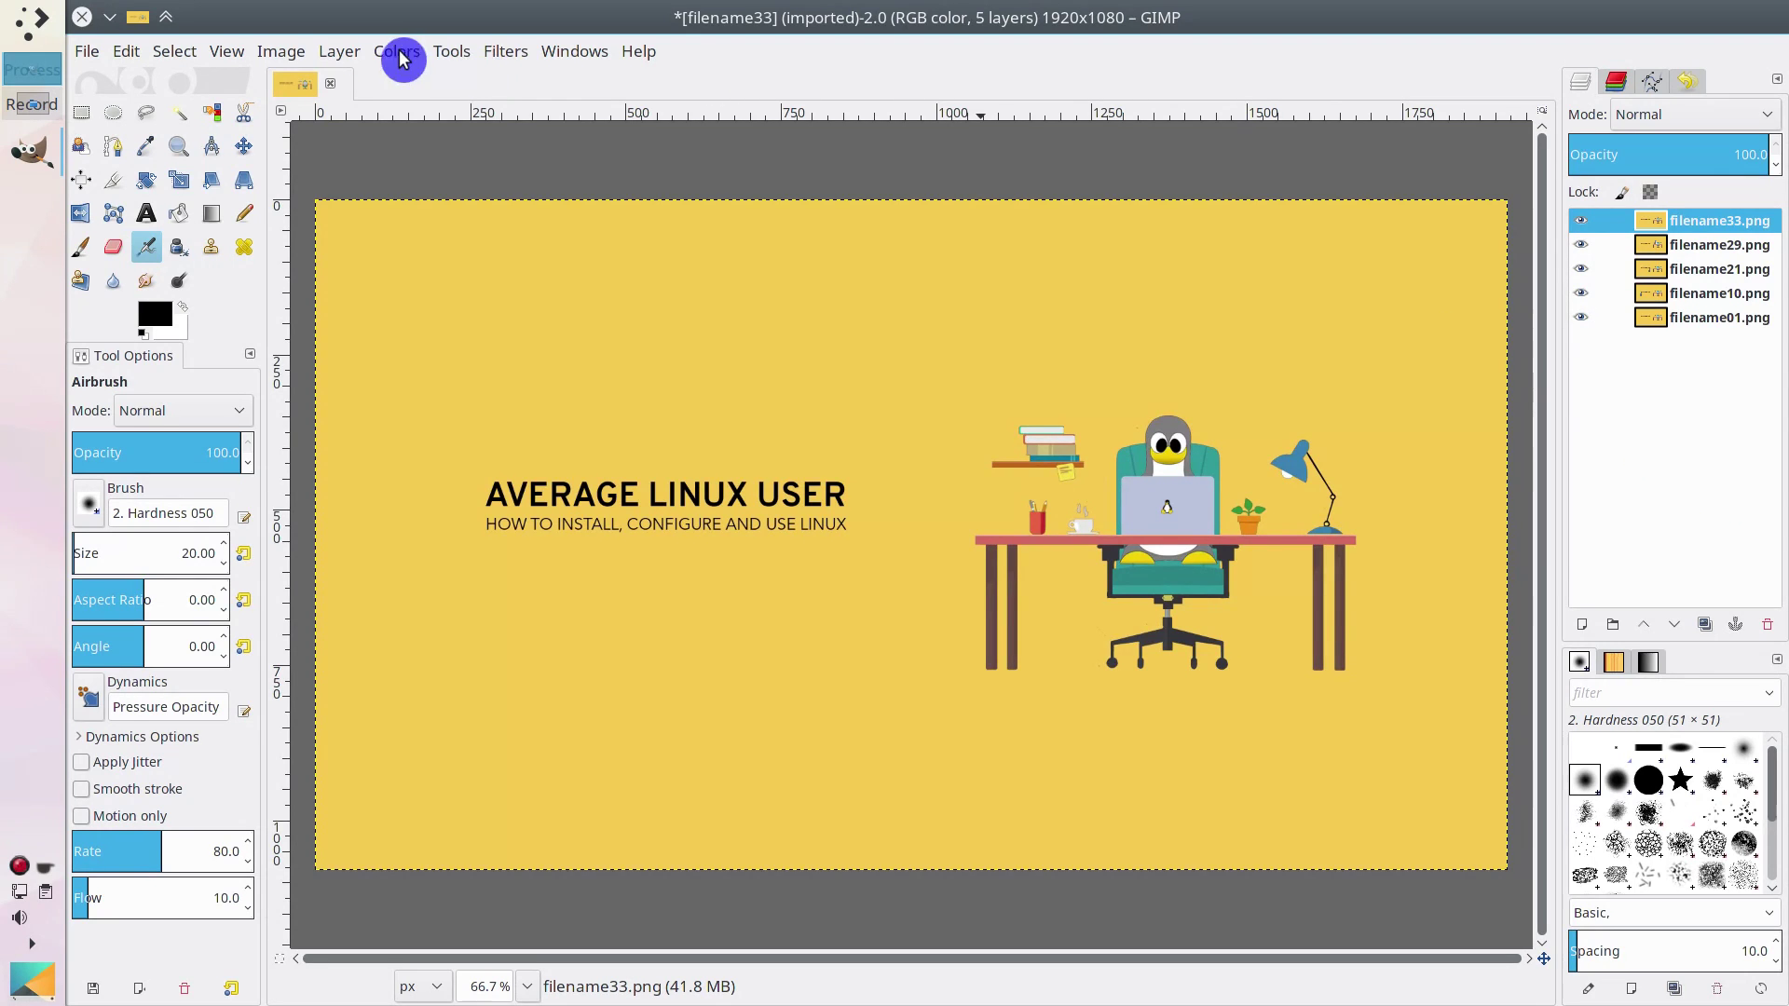
pyautogui.click(122, 188)
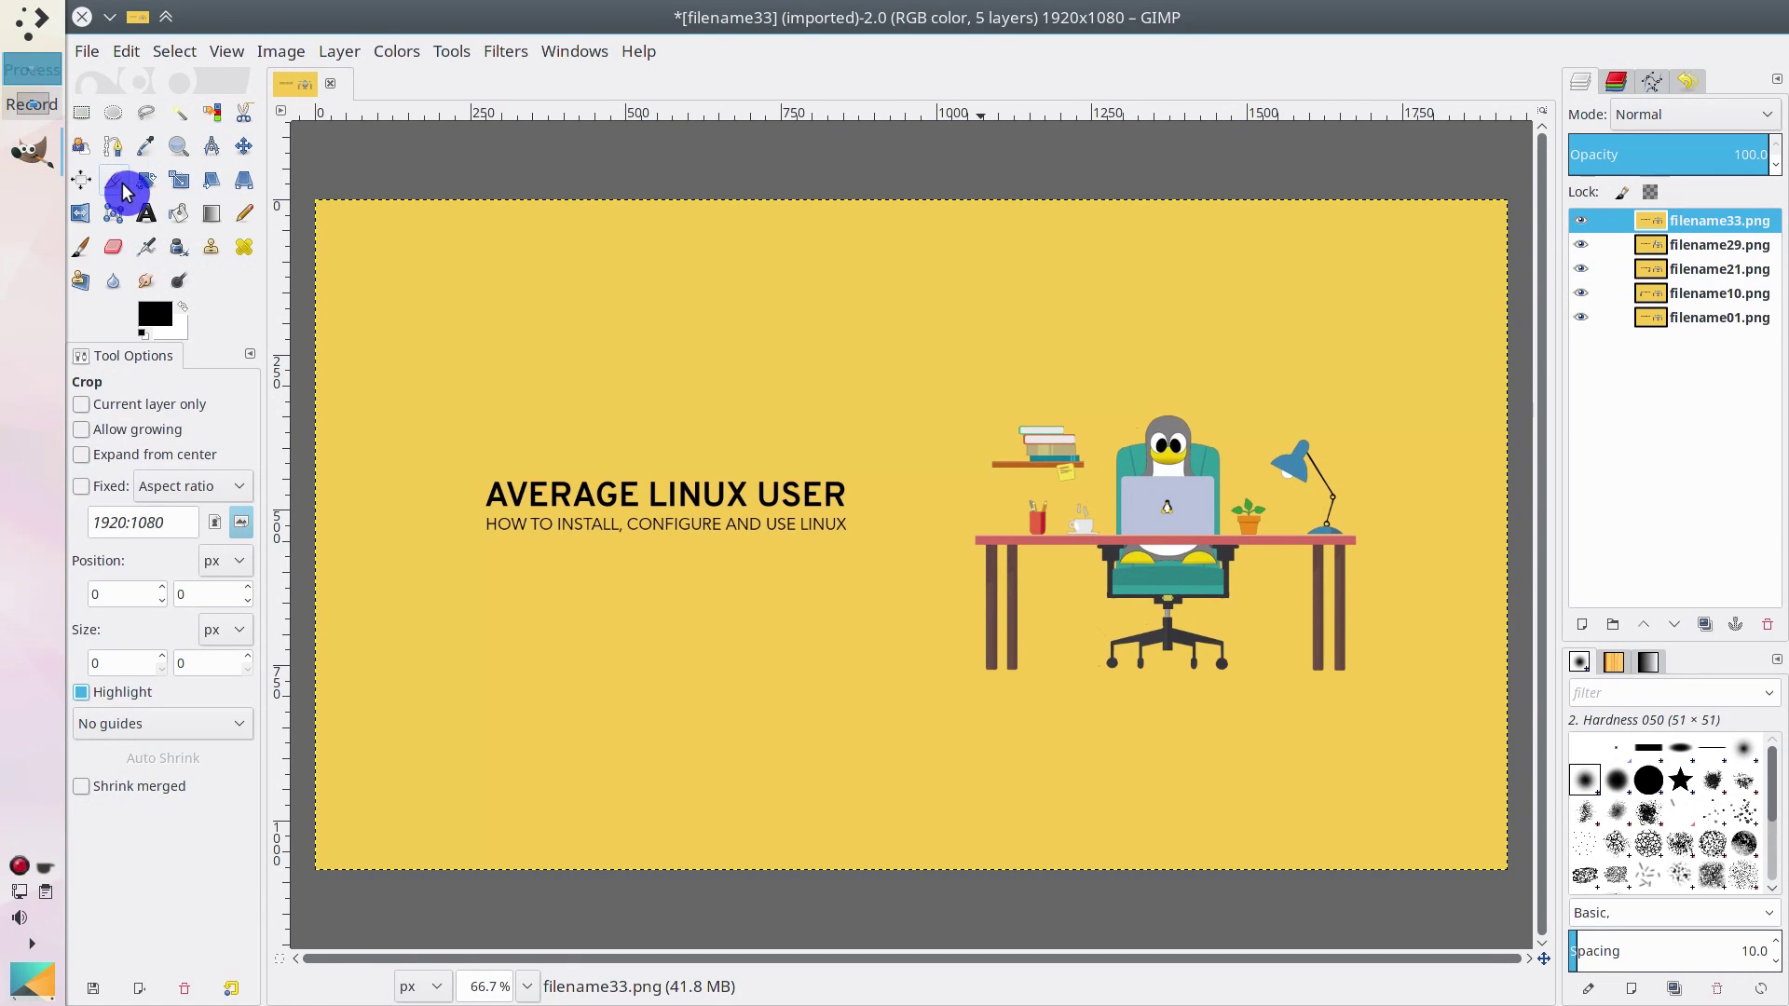
pyautogui.moveTo(469, 279); pyautogui.dragTo(925, 664)
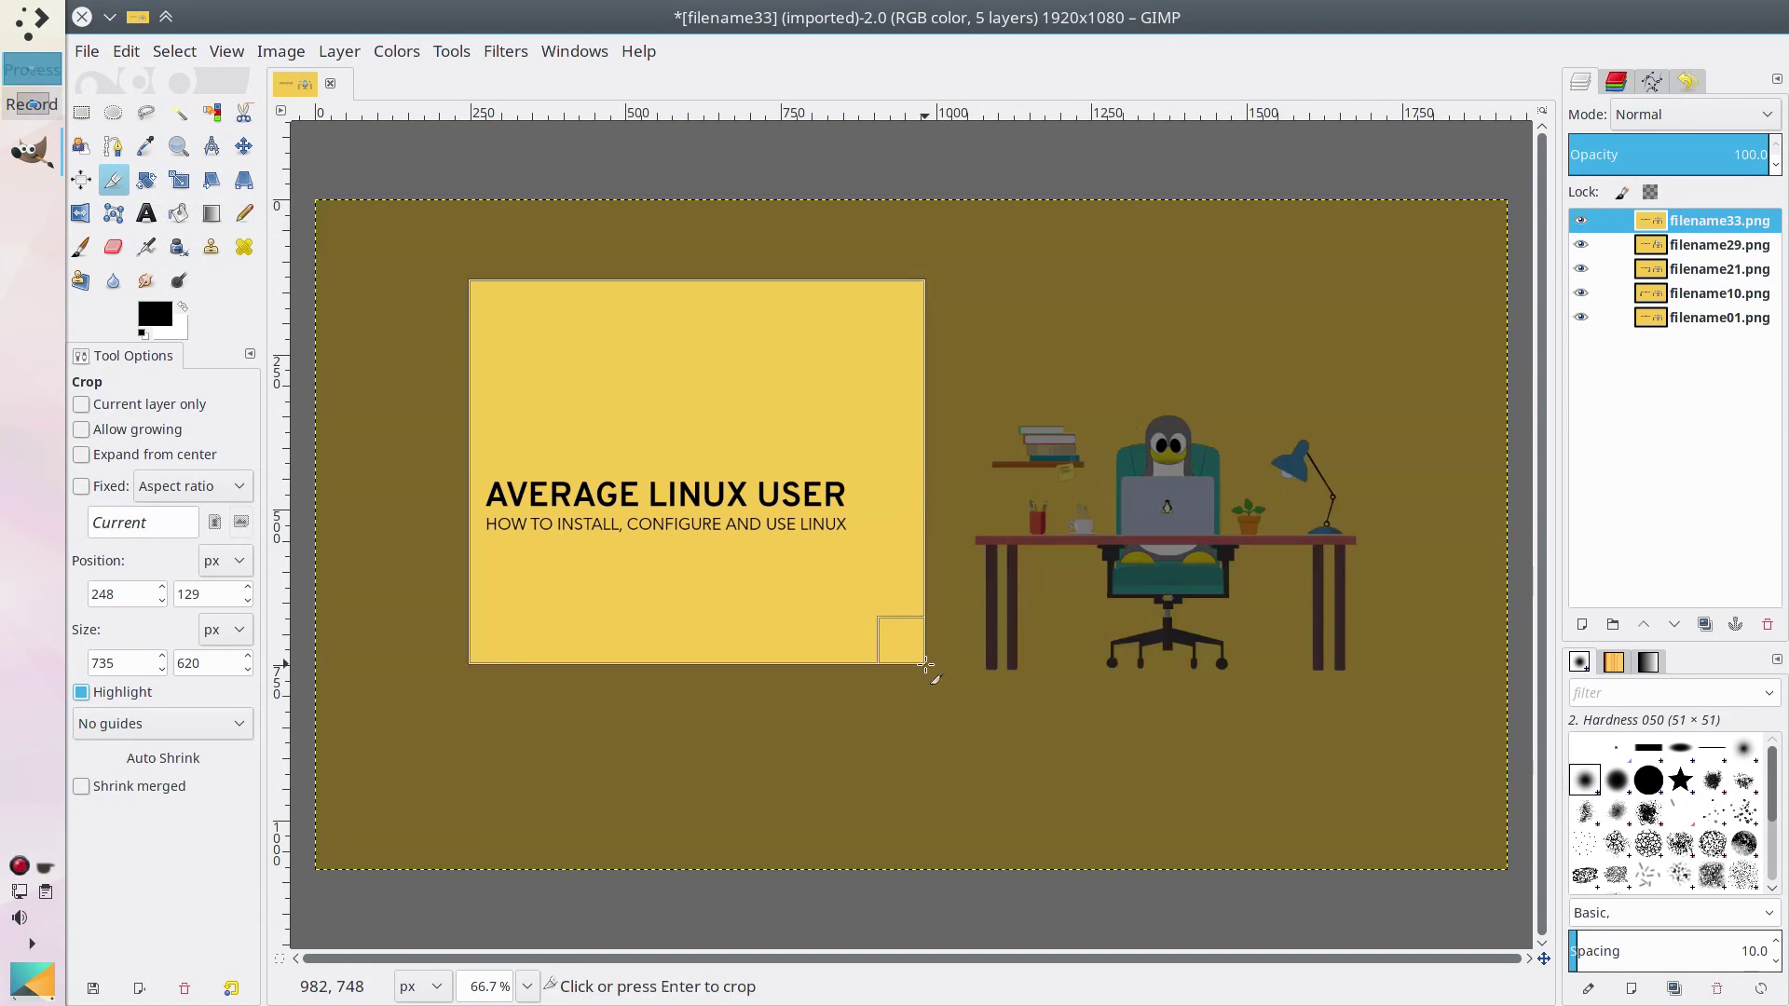
pyautogui.doubleClick(146, 670)
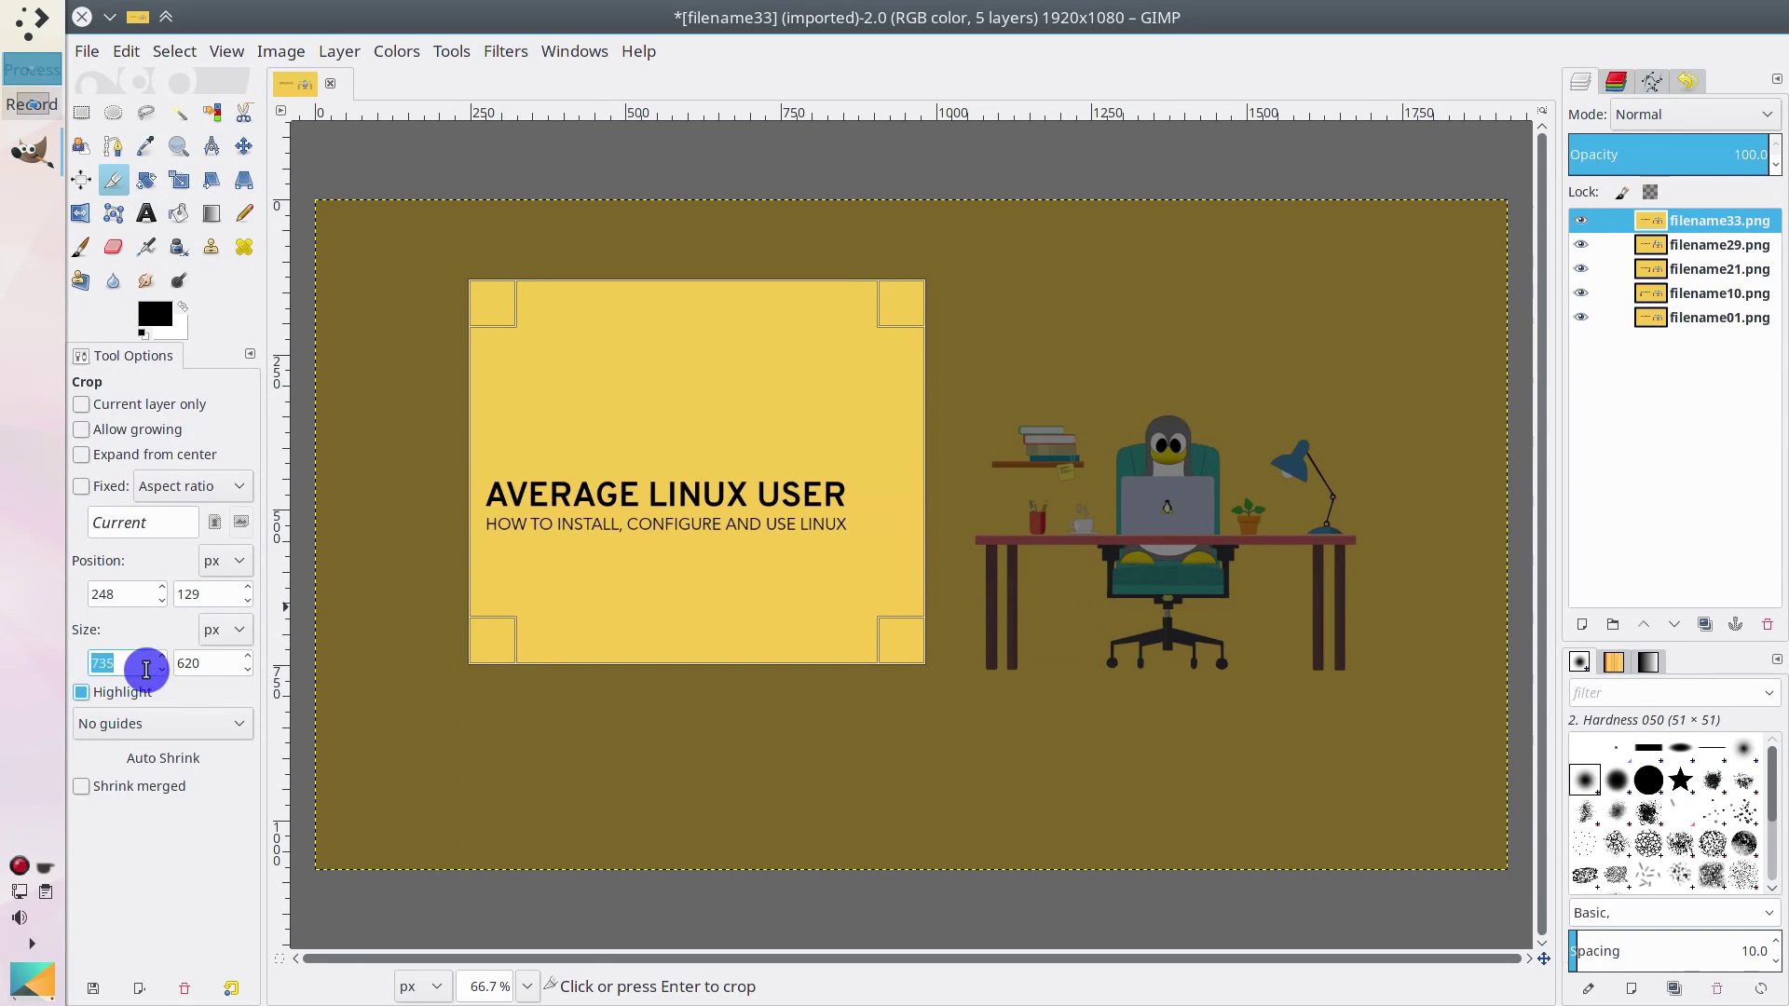
pyautogui.write('16')
pyautogui.doubleClick(205, 663)
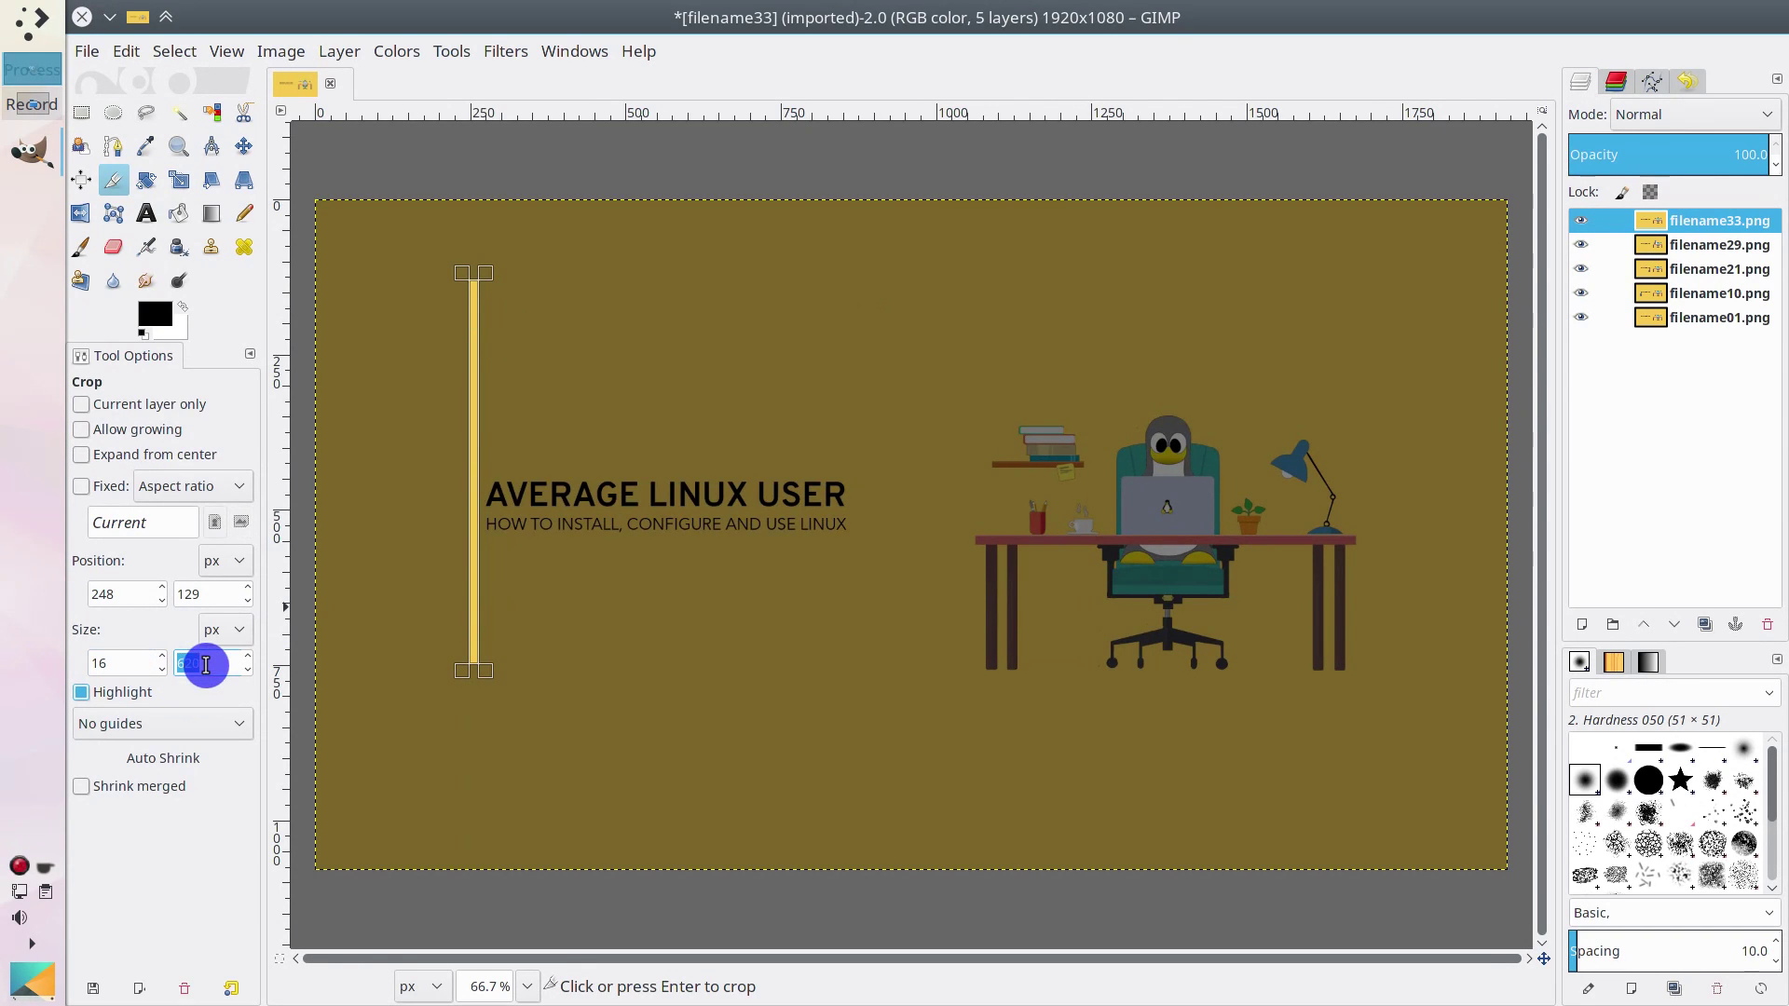
pyautogui.write('10')
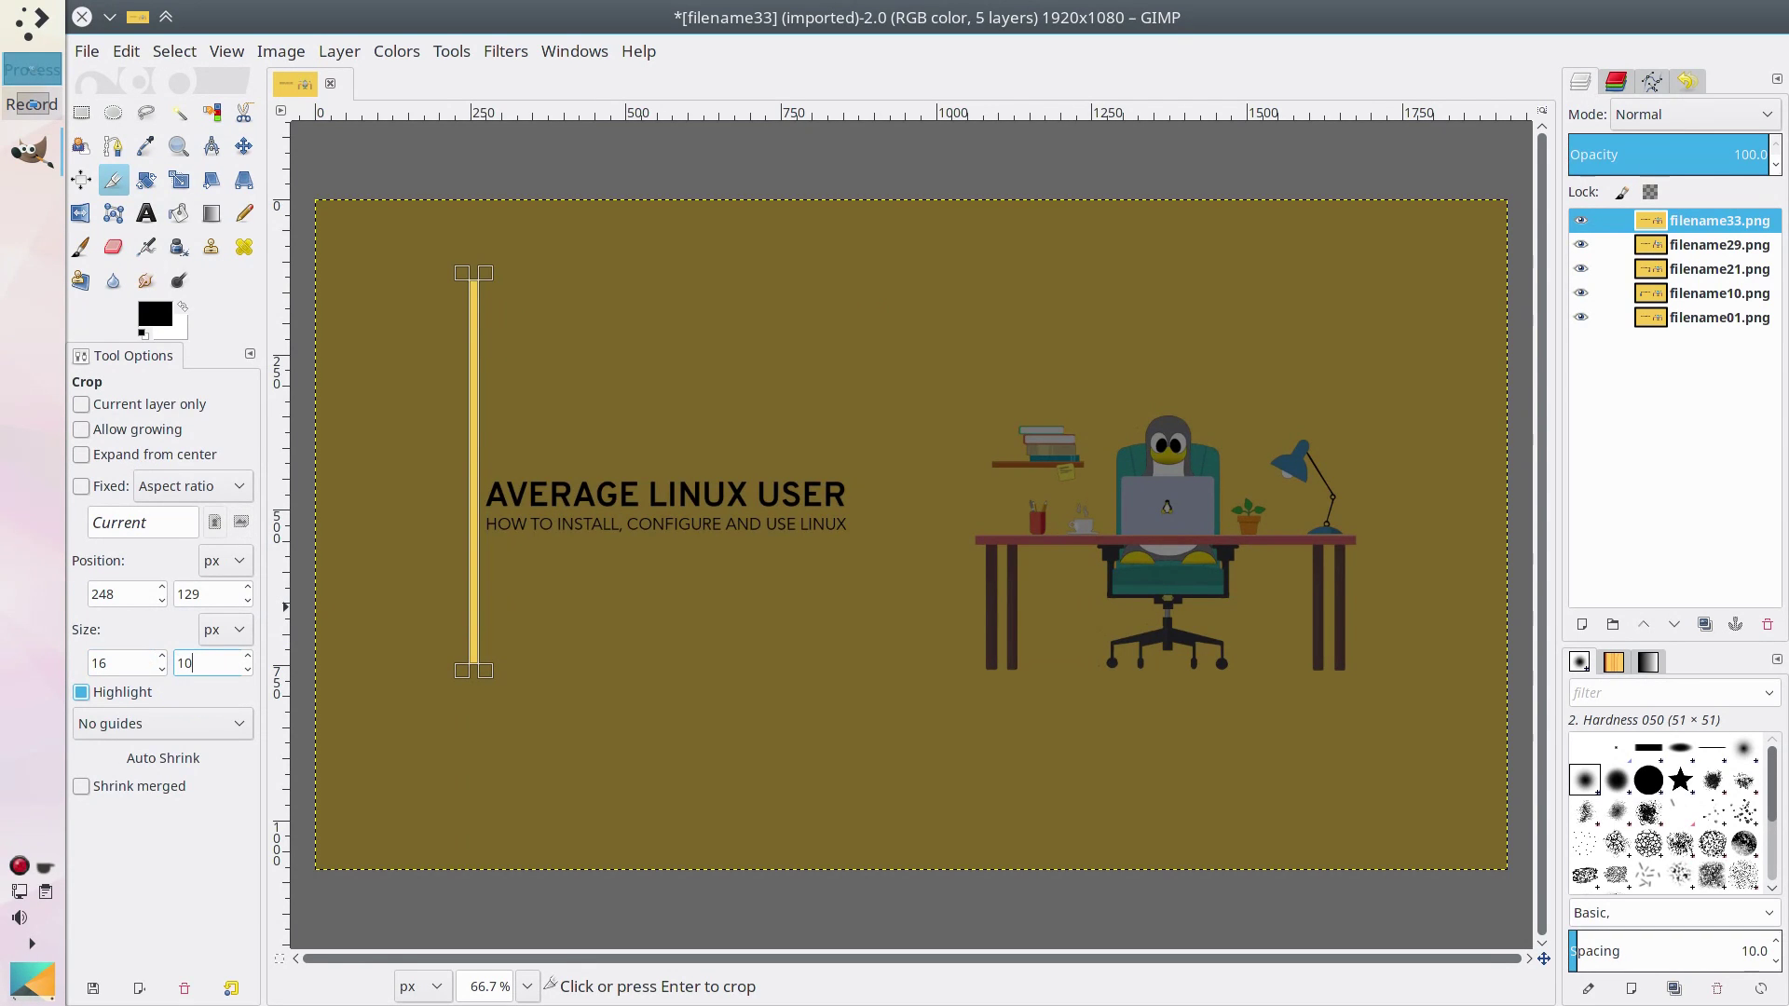
pyautogui.click(84, 492)
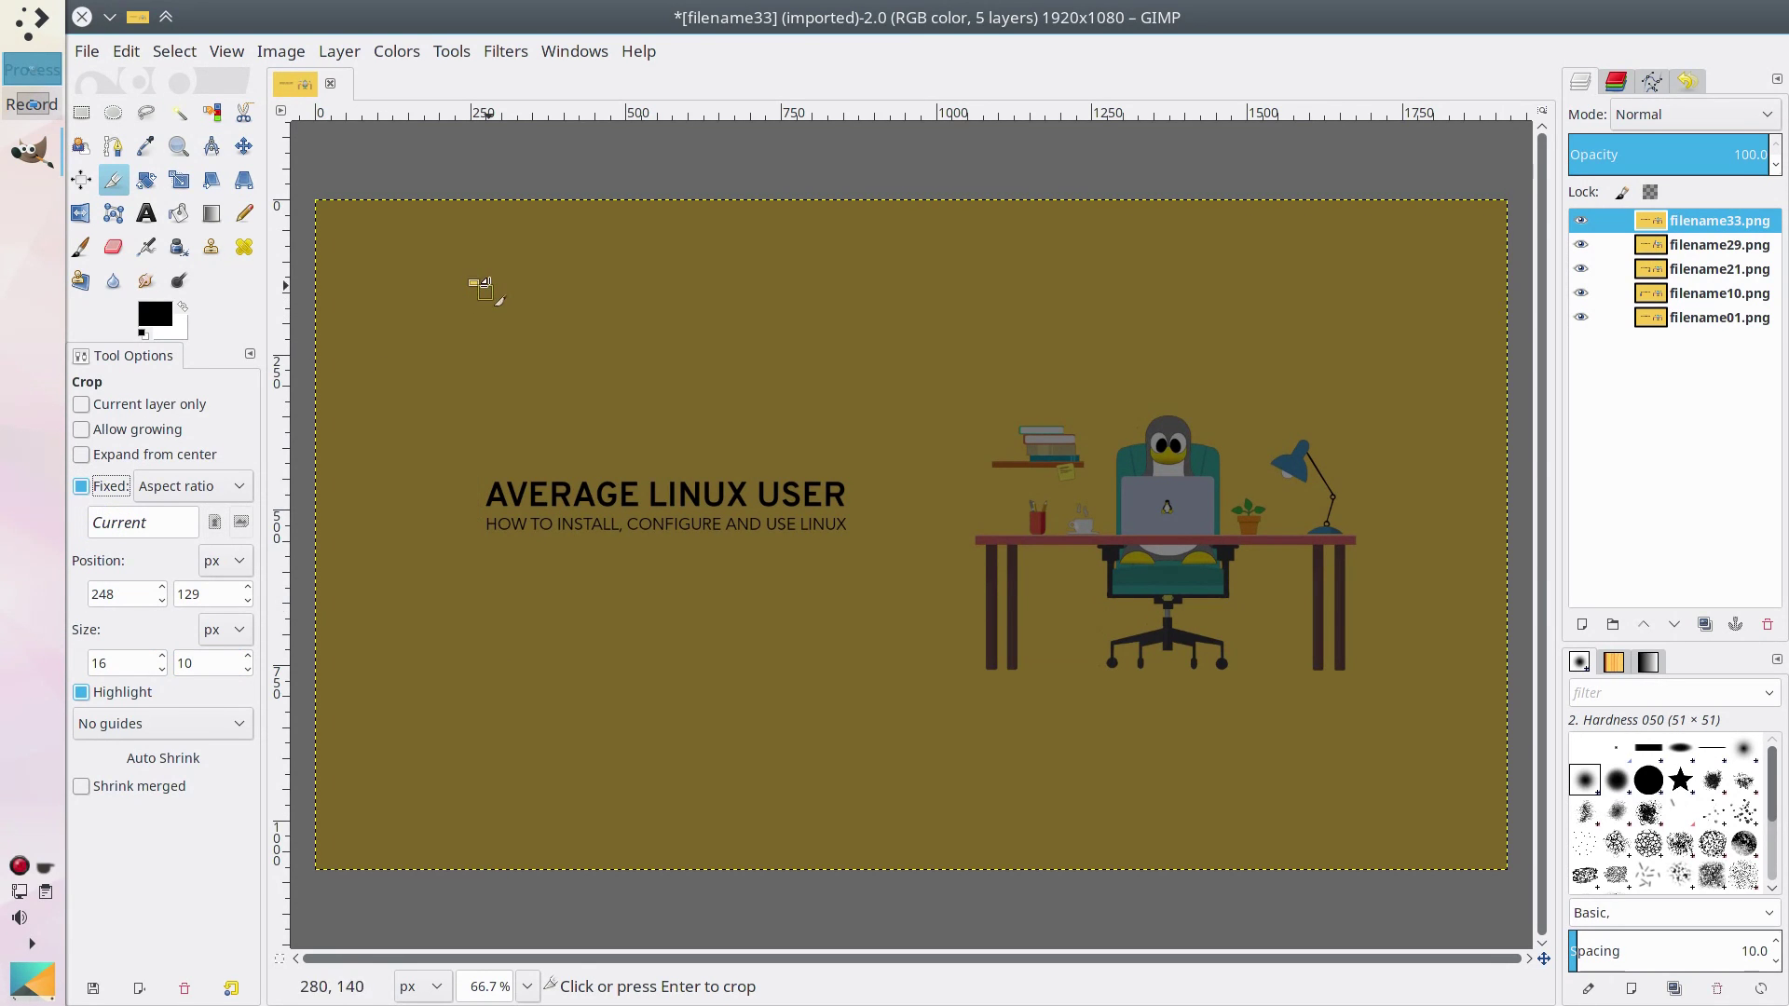
# Step: Crop the image to a full-height 1728×1080 area framing the title and desk
pyautogui.moveTo(478, 288); pyautogui.dragTo(1100, 1003)
pyautogui.moveTo(537, 299); pyautogui.dragTo(348, 179)
pyautogui.moveTo(903, 479); pyautogui.dragTo(935, 483)
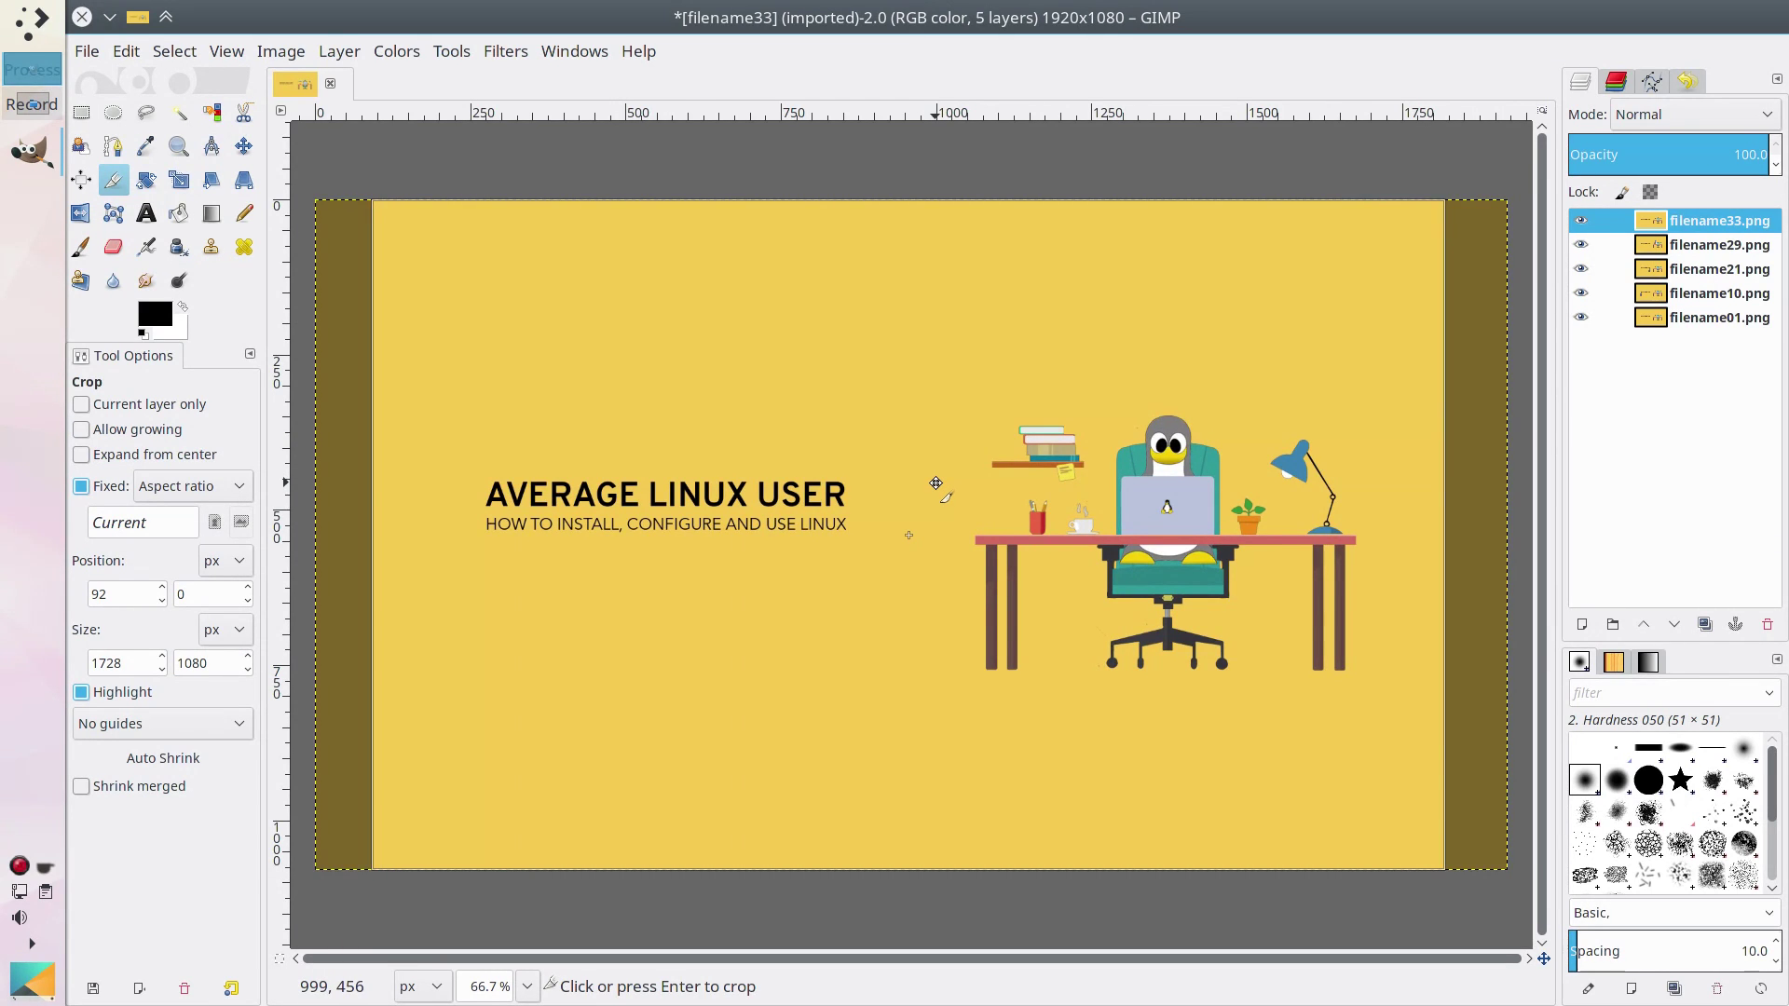
pyautogui.press('Return')
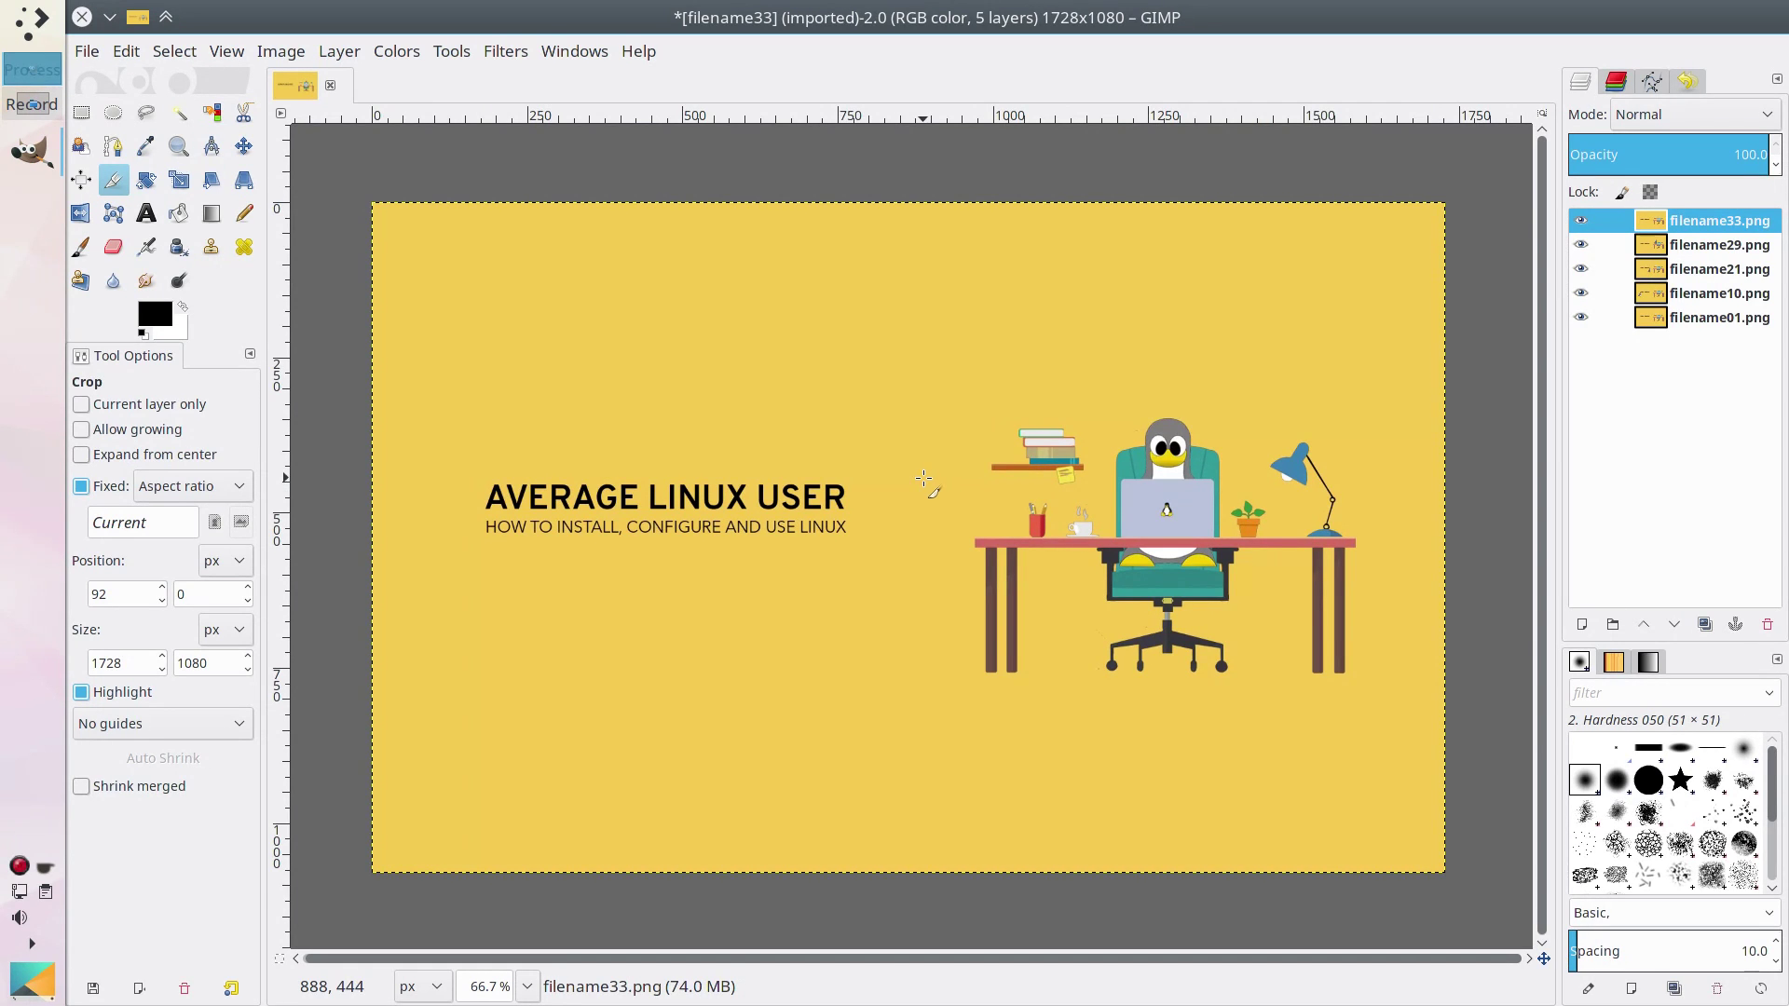
# Step: Scale the image to 400×250 pixels with X resolution 50 in Scale Image
pyautogui.click(298, 58)
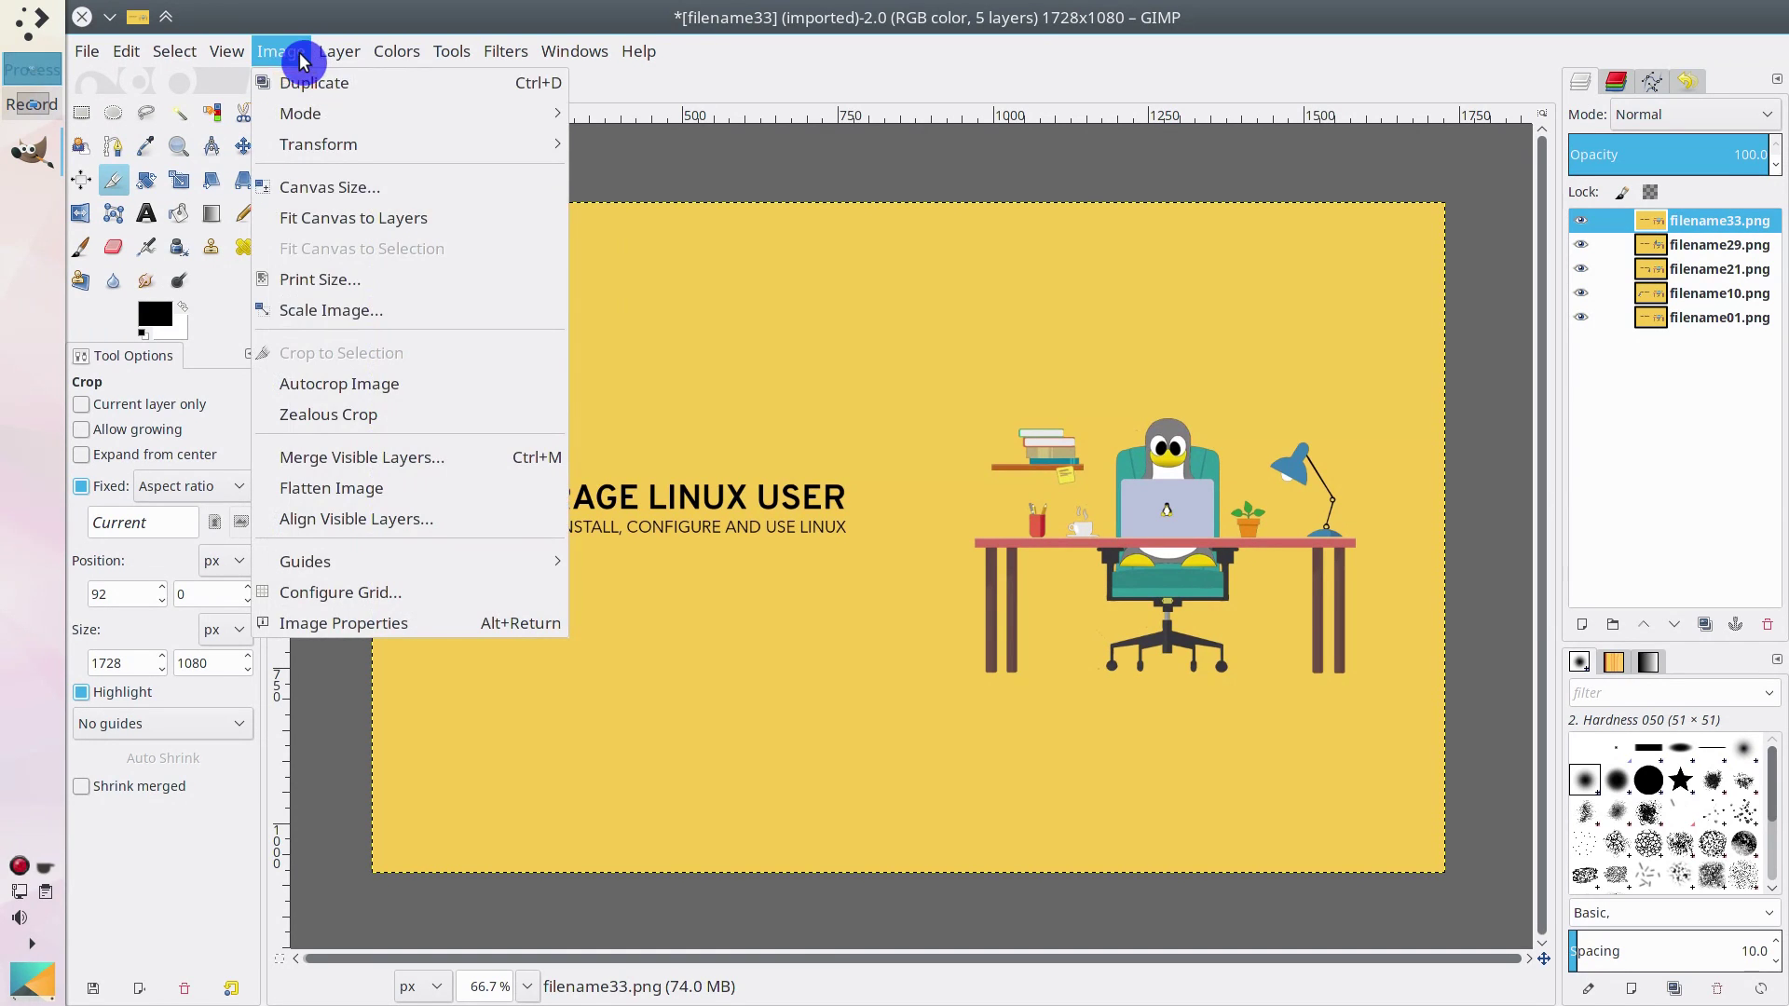
pyautogui.click(319, 308)
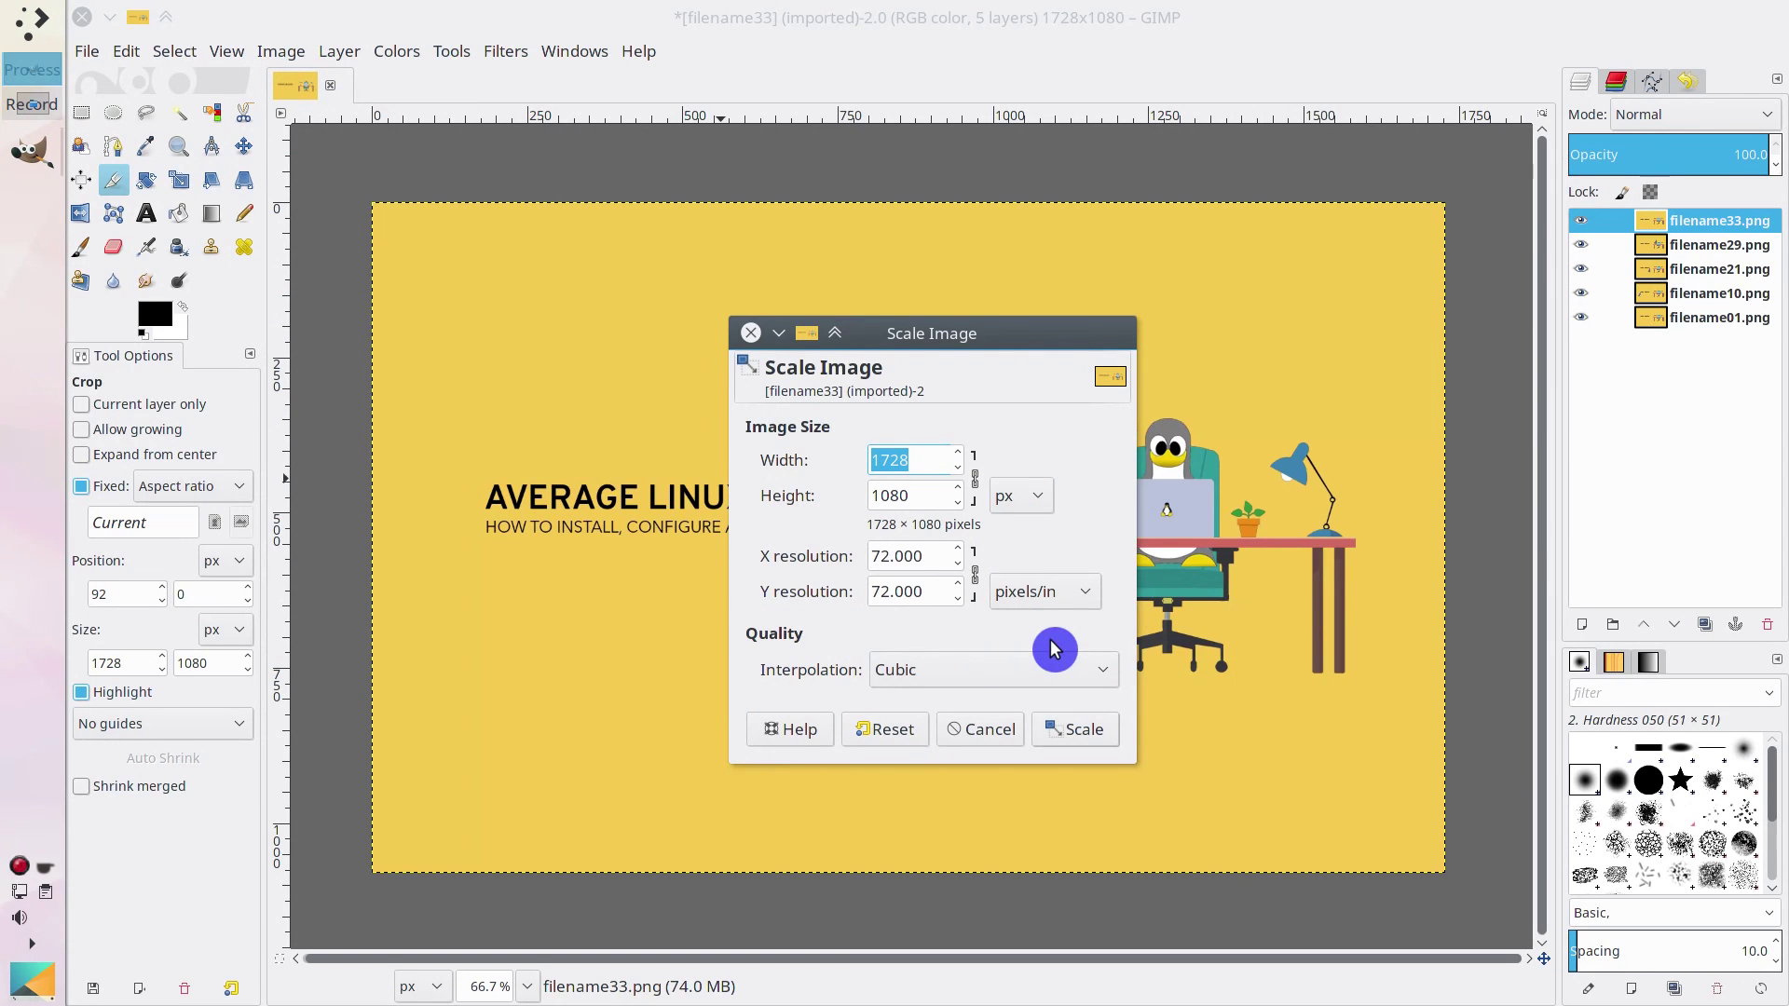
pyautogui.doubleClick(883, 556)
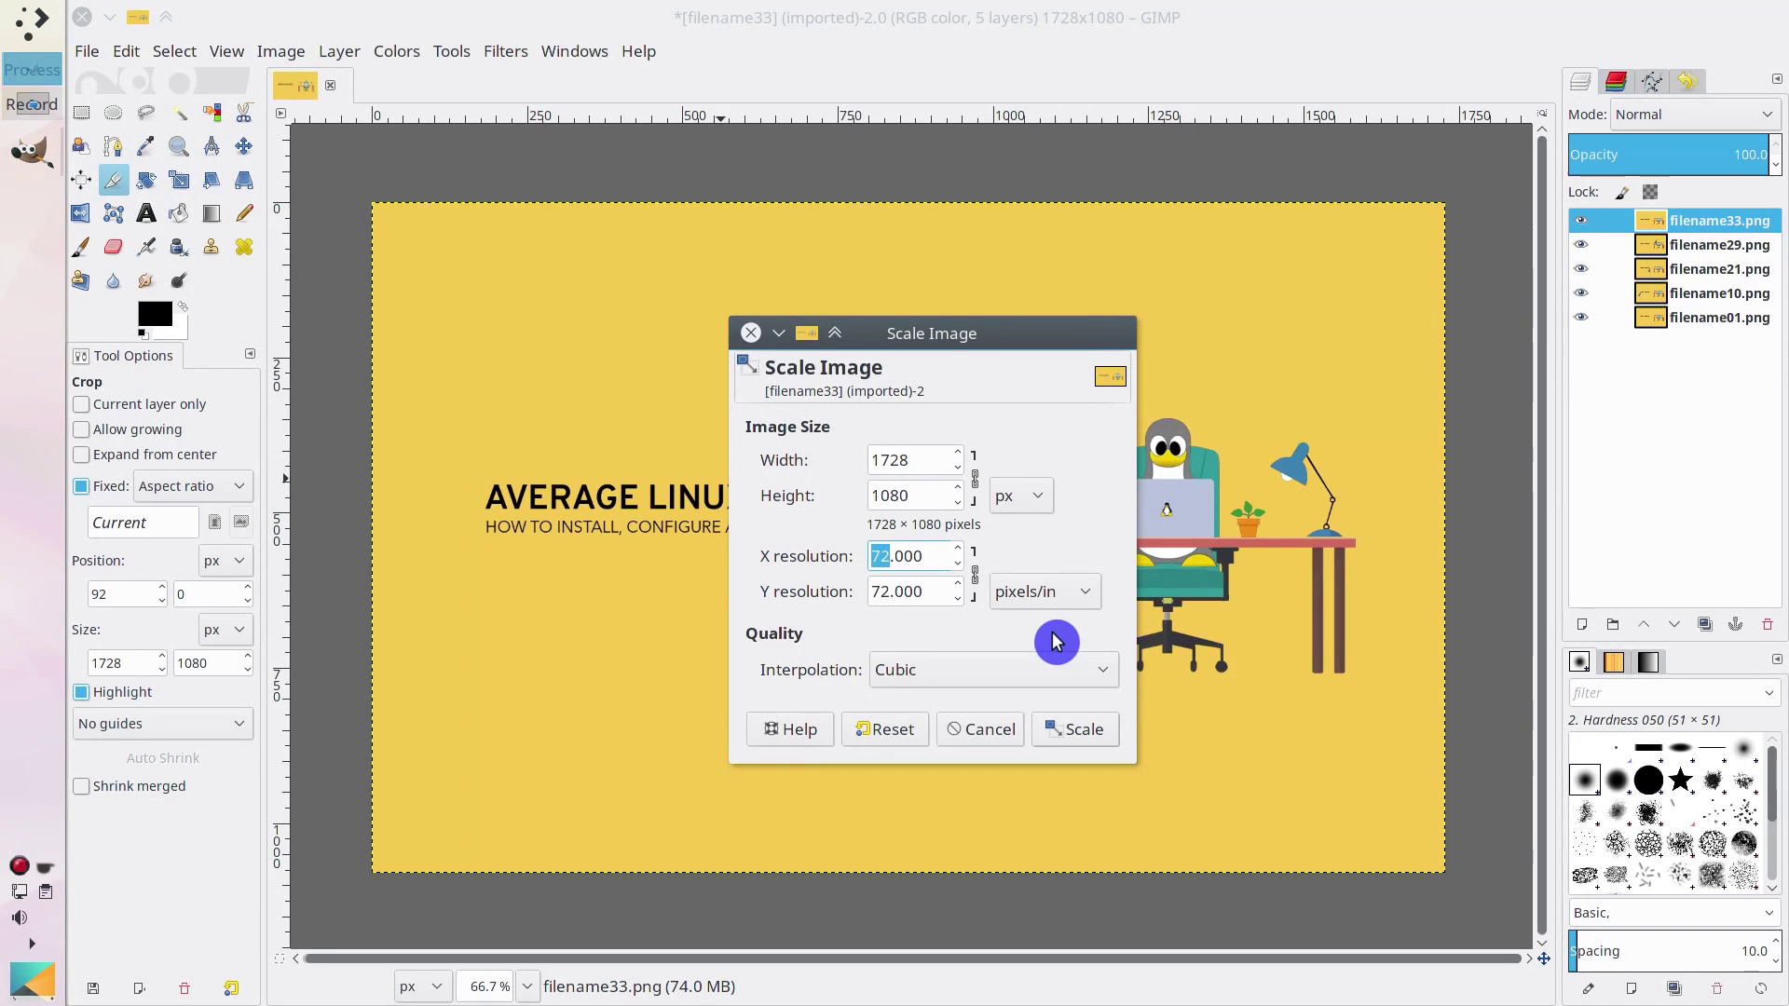
pyautogui.write('50')
pyautogui.doubleClick(929, 462)
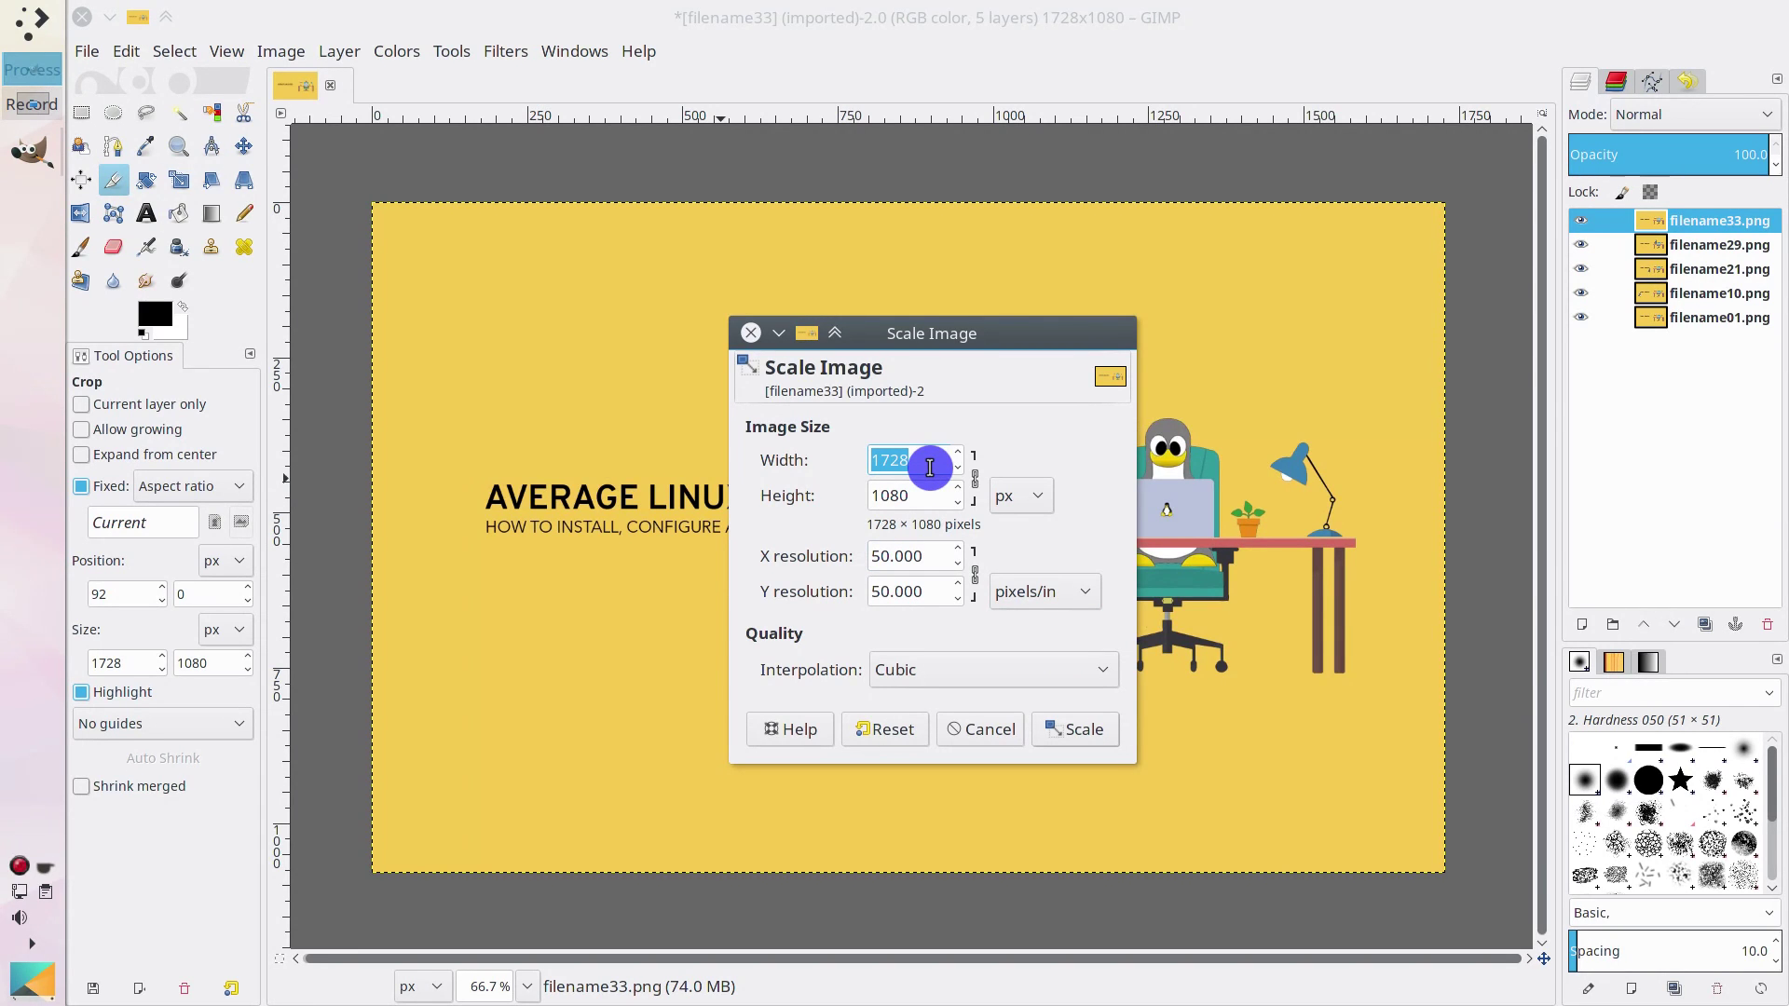
pyautogui.write('400')
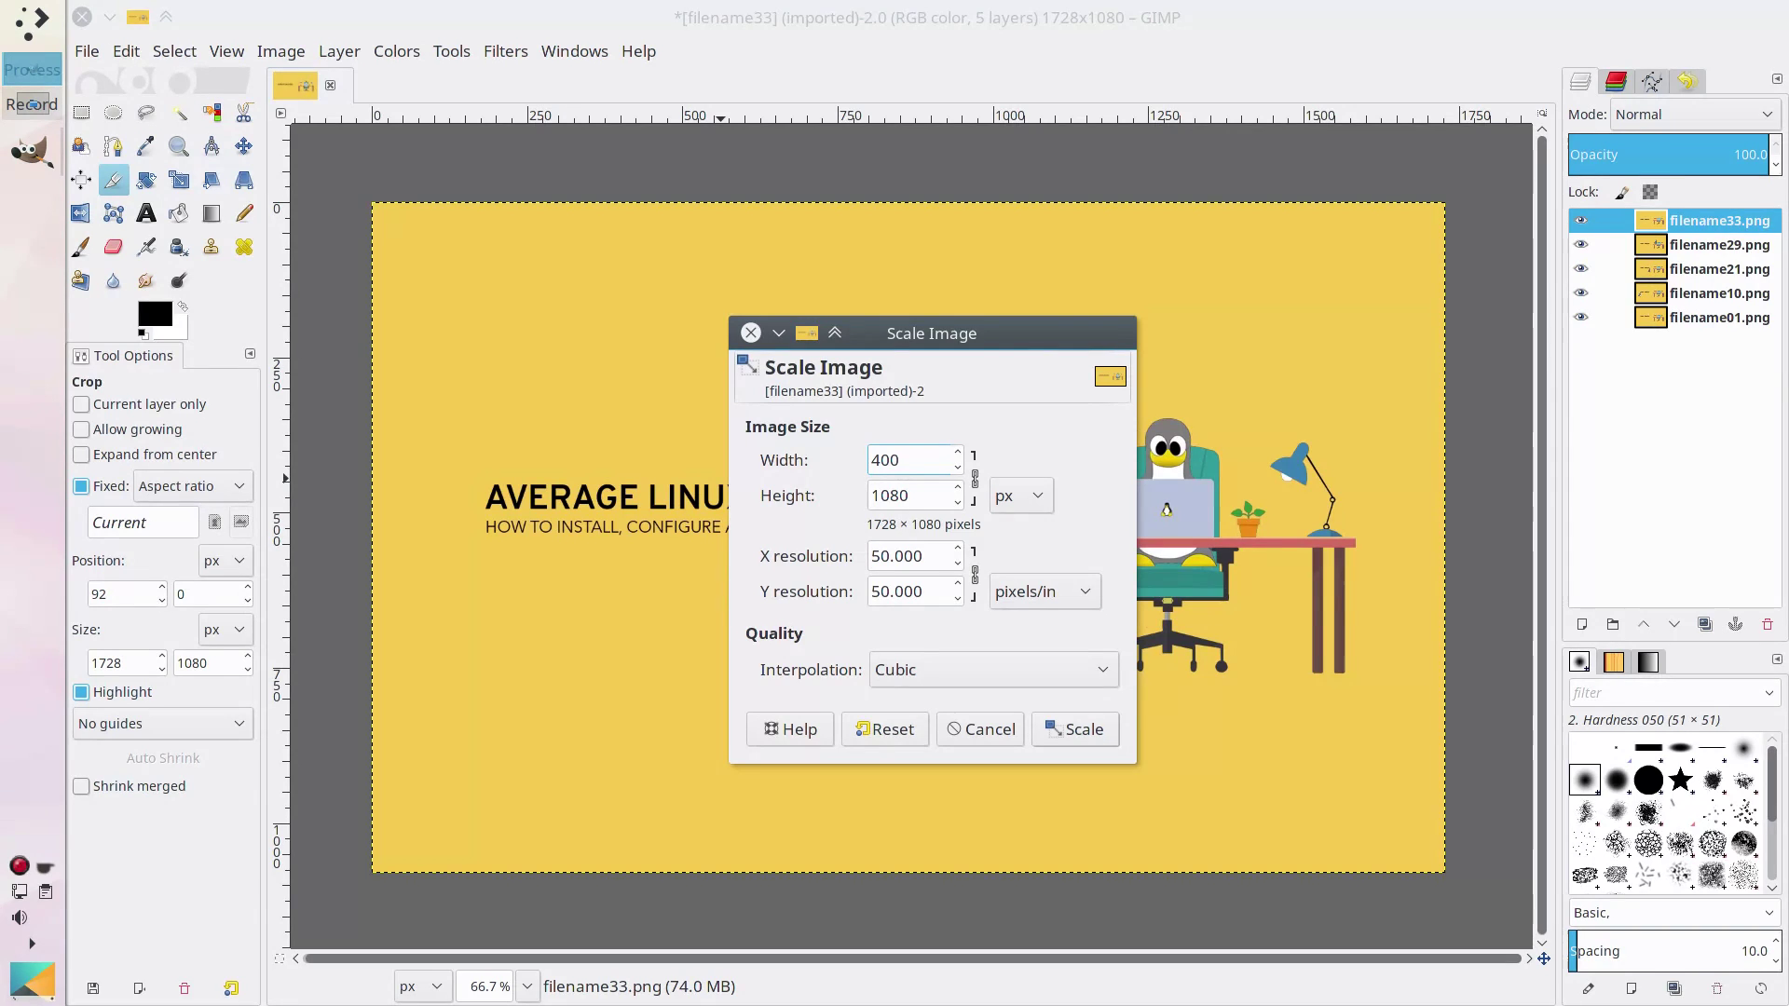
pyautogui.click(976, 480)
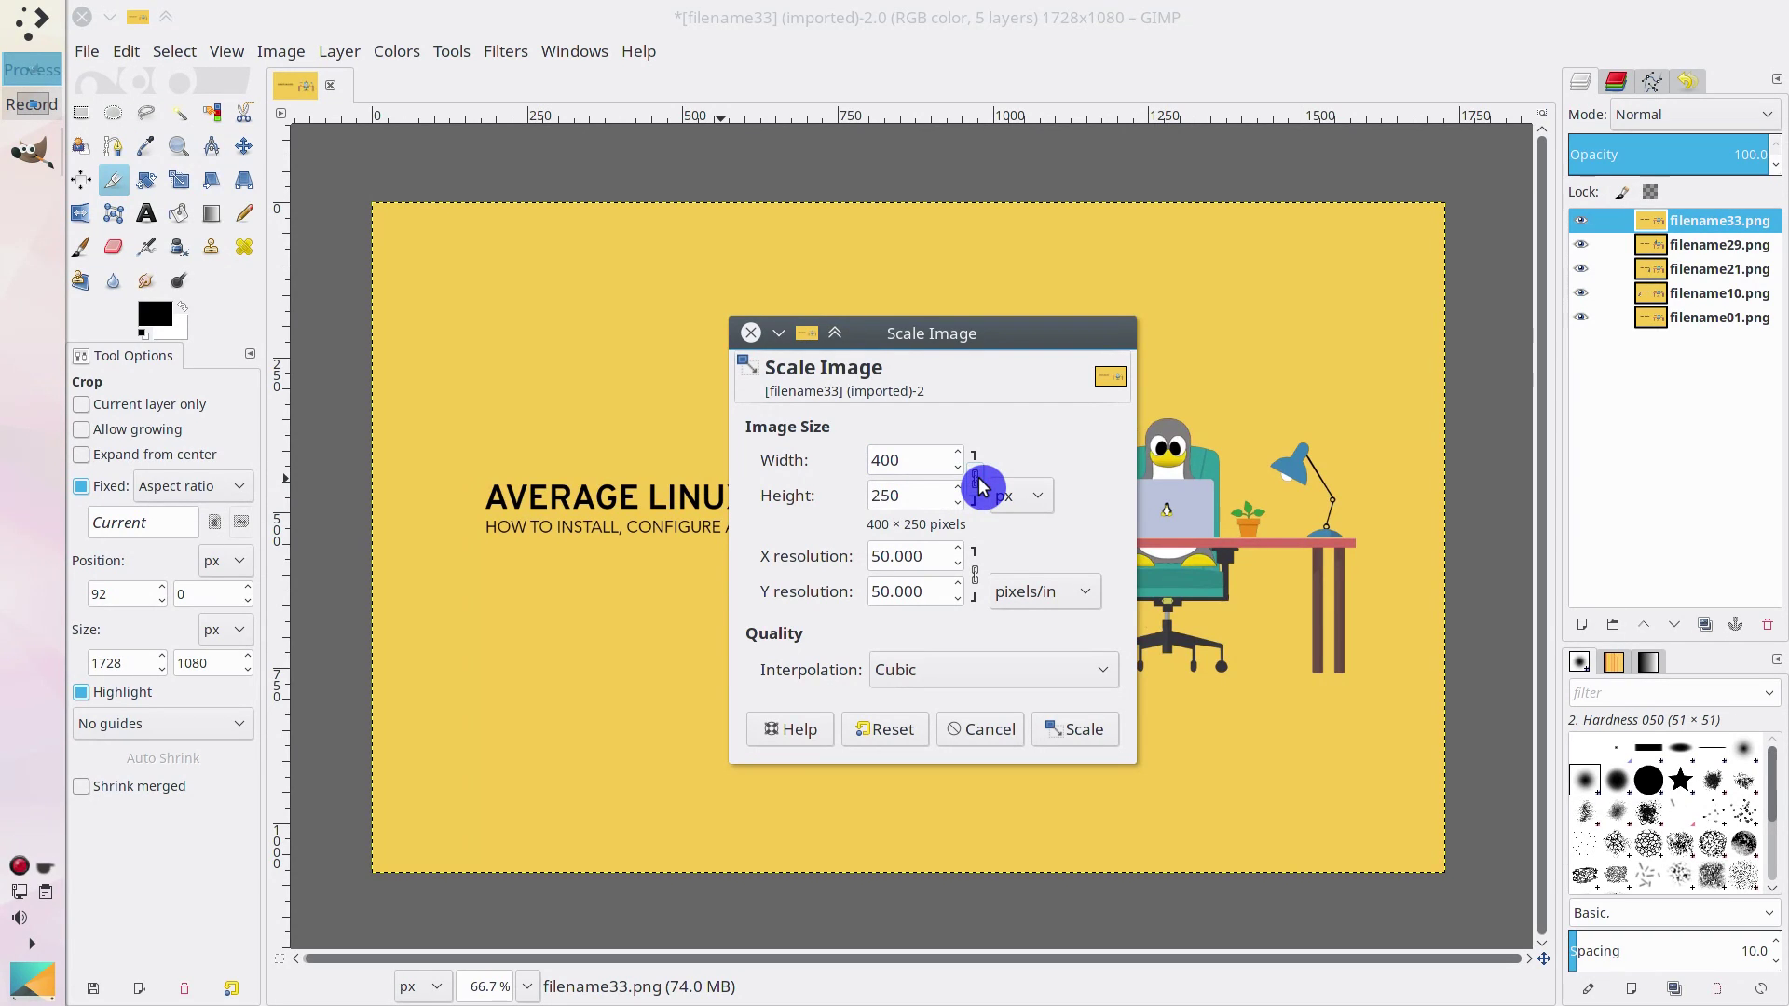
pyautogui.click(1072, 728)
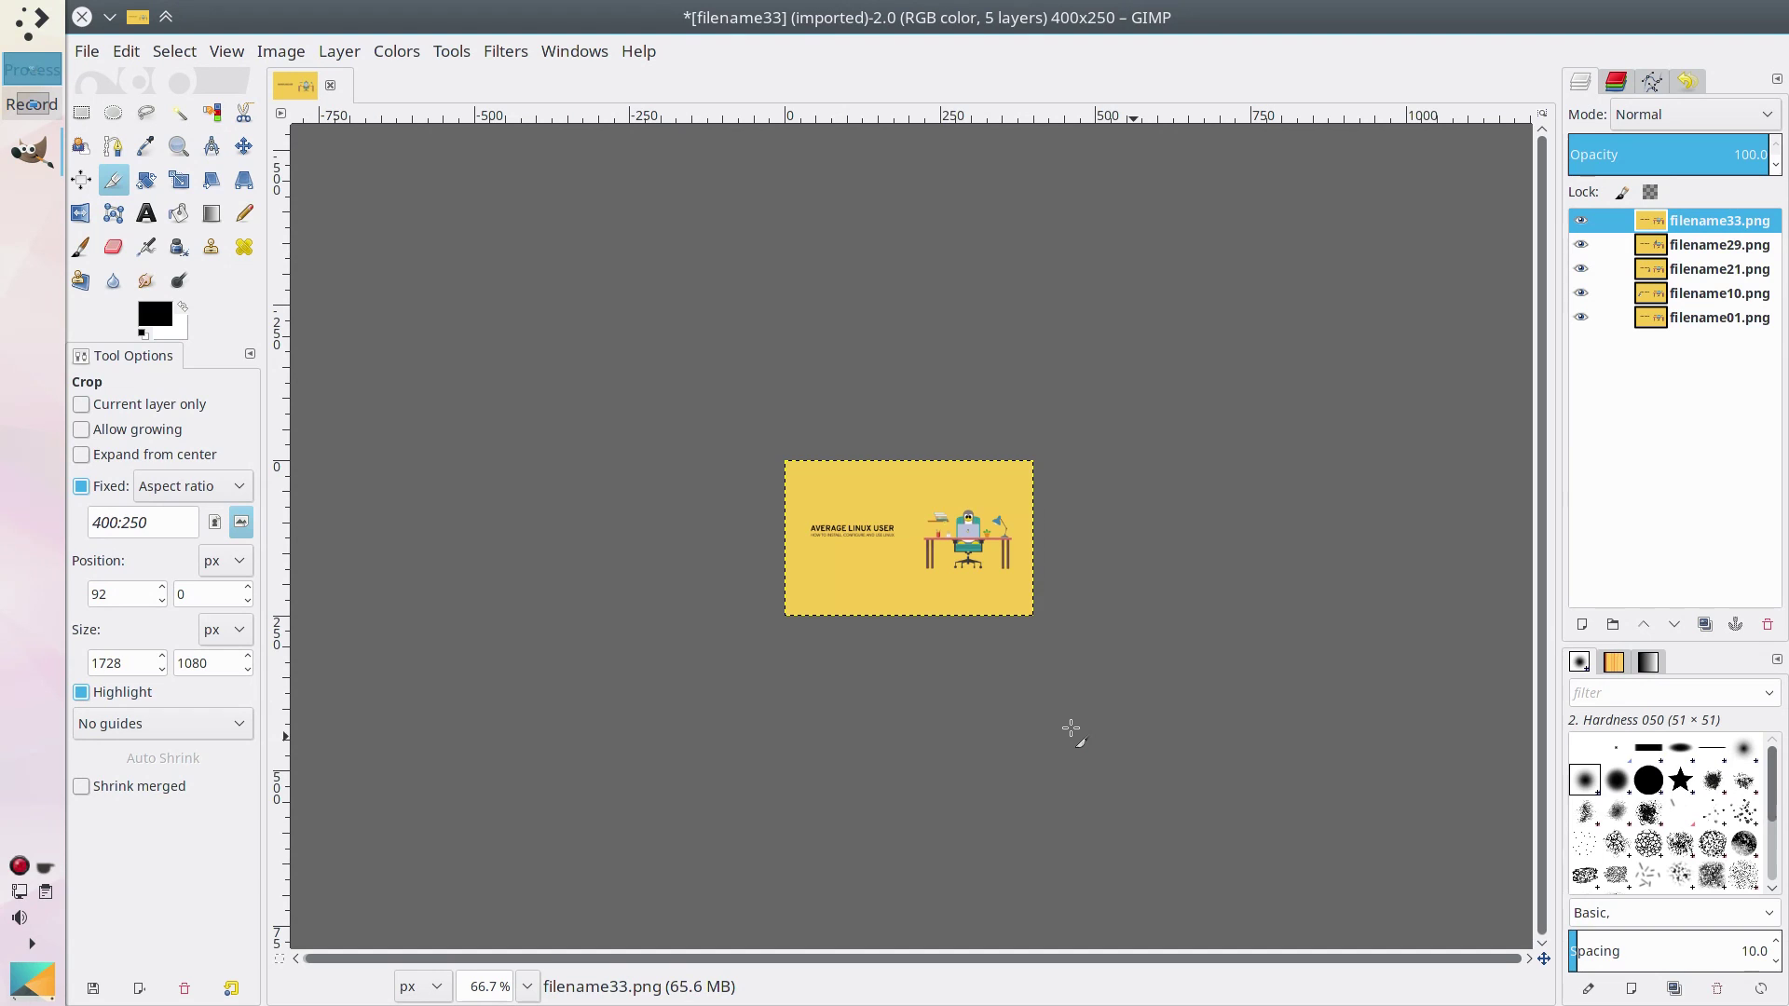
# Step: View at 100% zoom, undo and redo Scale Image to compare, then open Filters
pyautogui.click(526, 987)
pyautogui.click(515, 818)
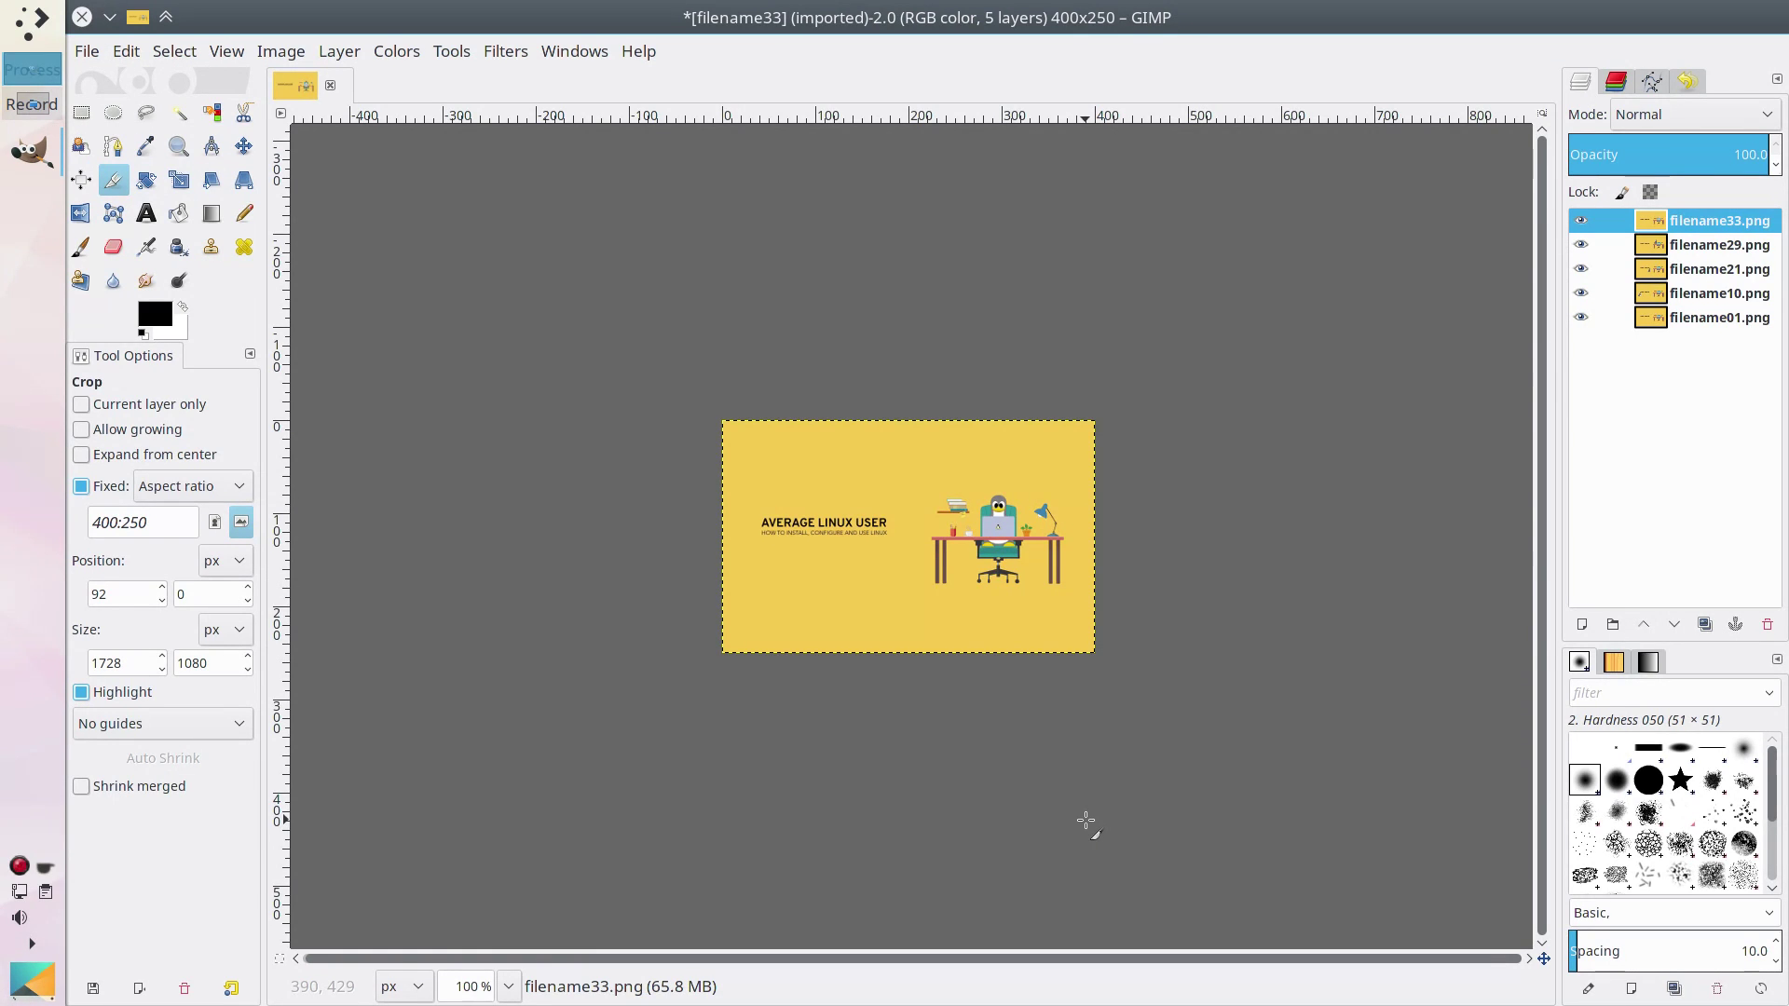
pyautogui.click(138, 58)
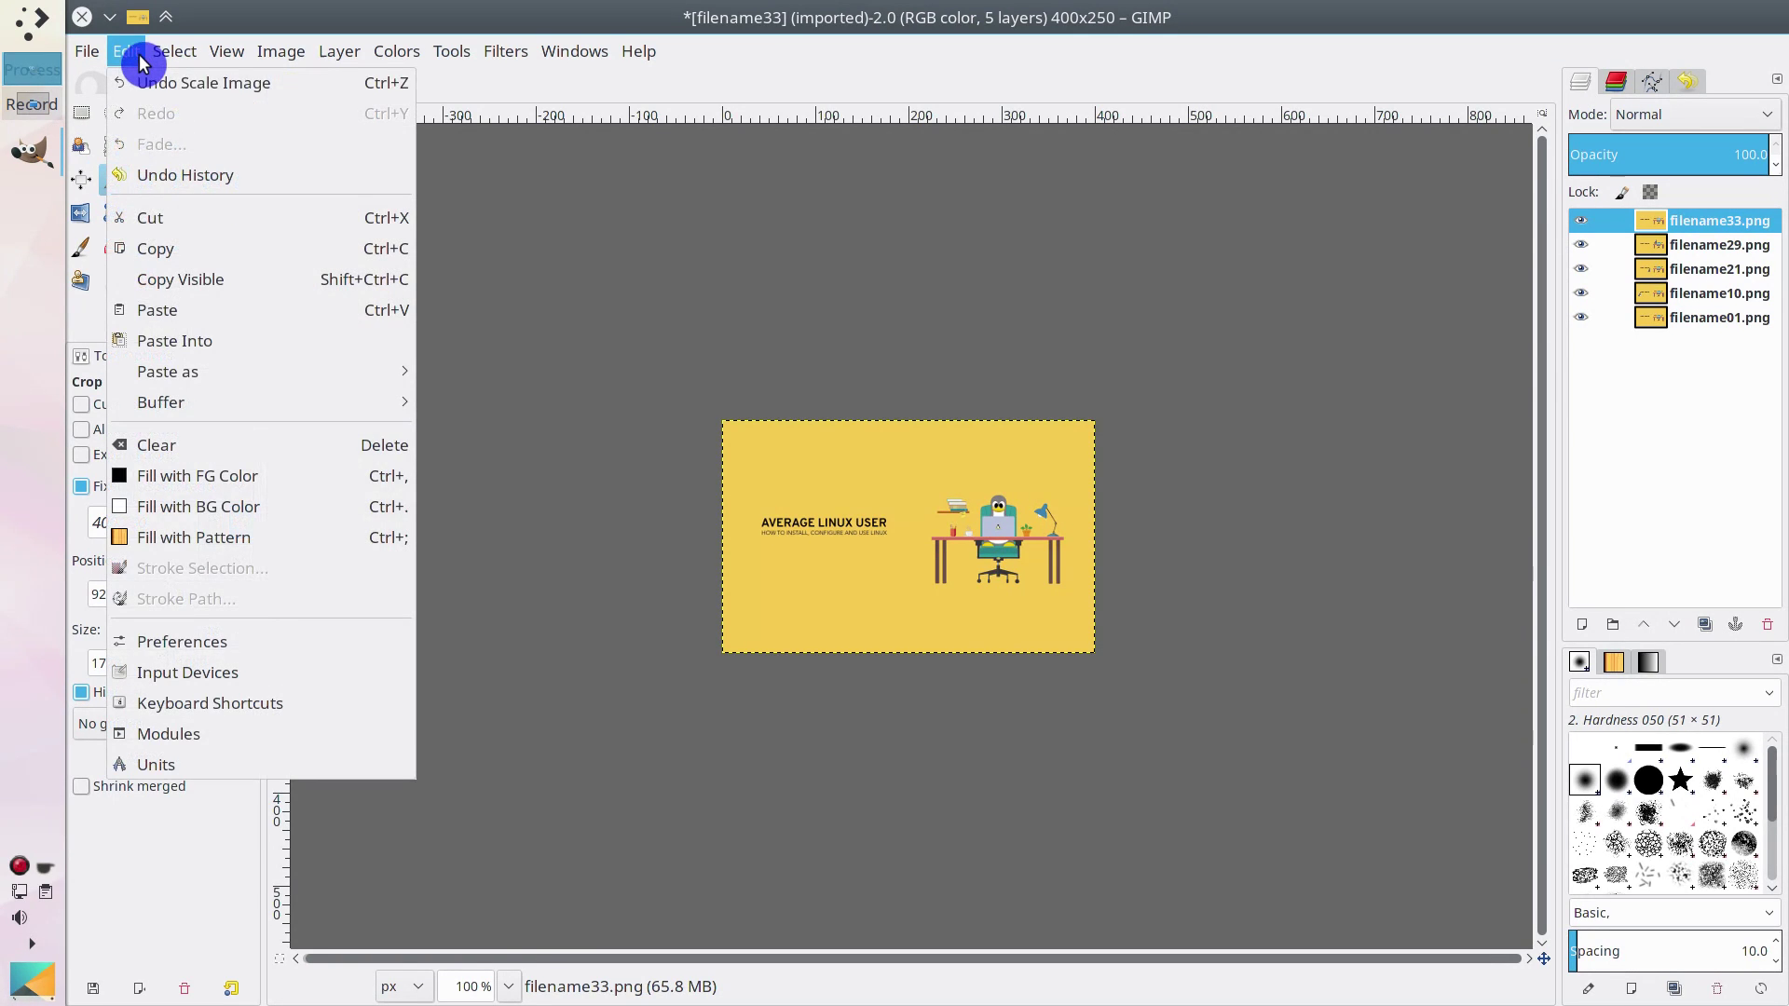
pyautogui.click(337, 93)
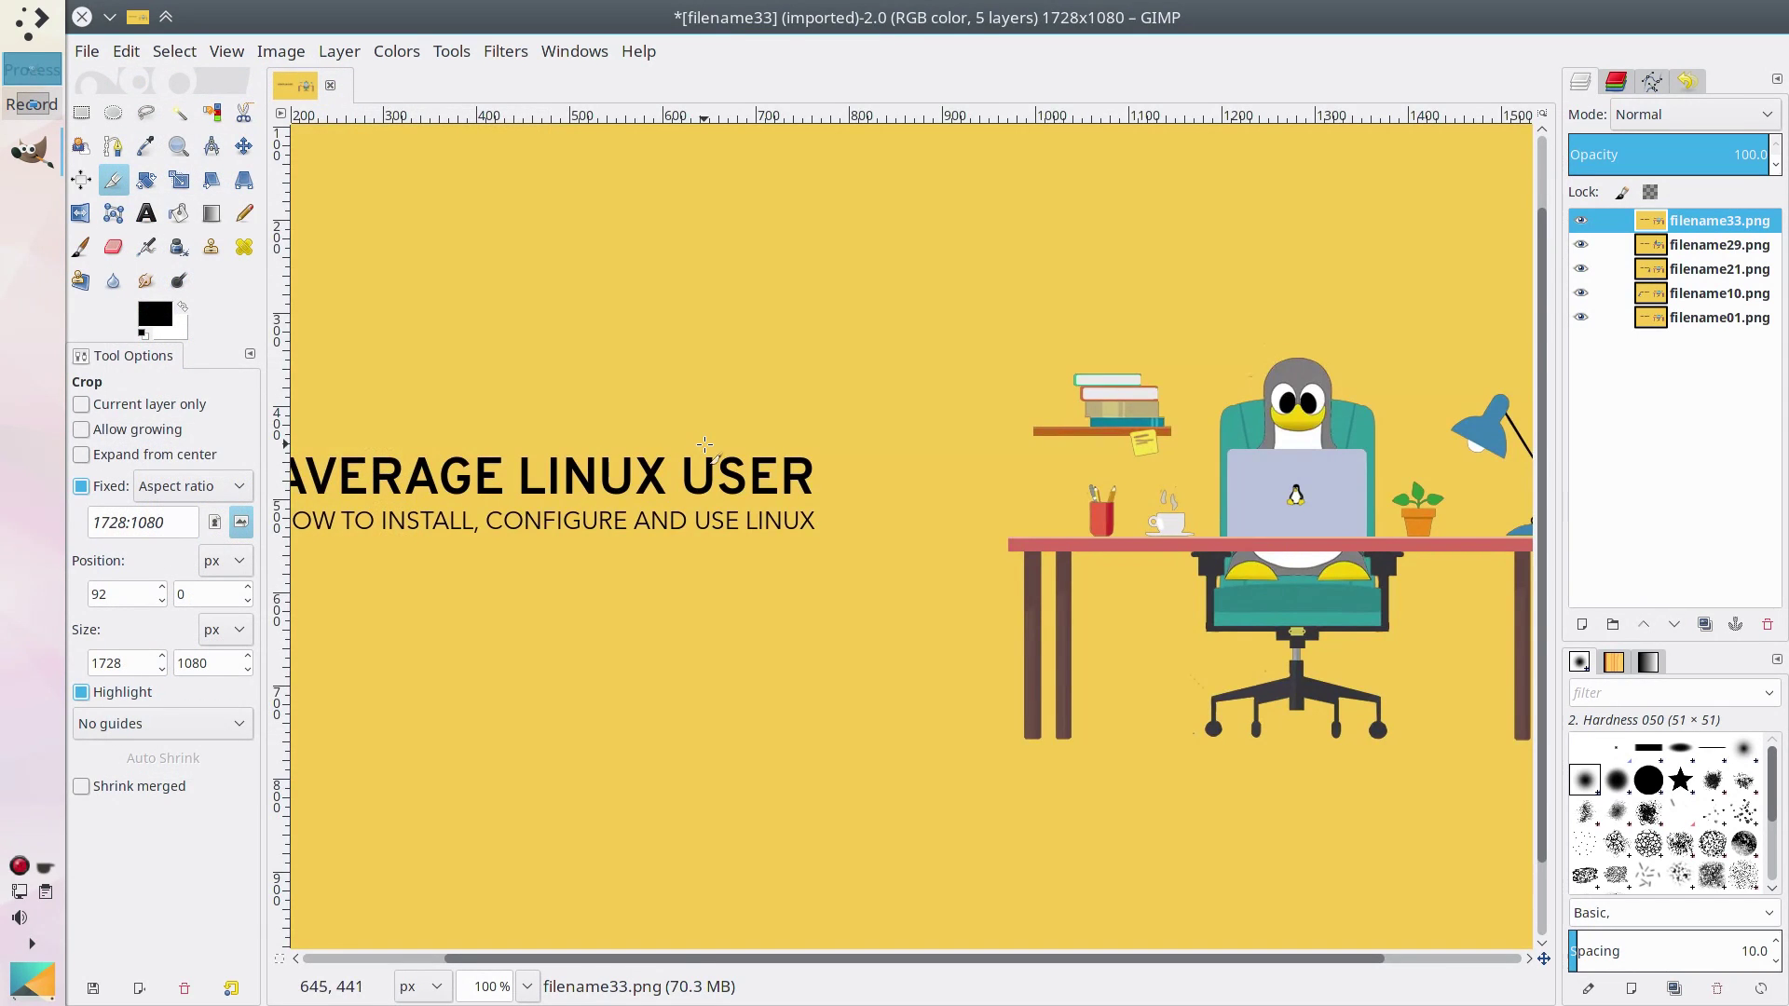
pyautogui.hotkey('ctrl', 'y')
pyautogui.click(506, 54)
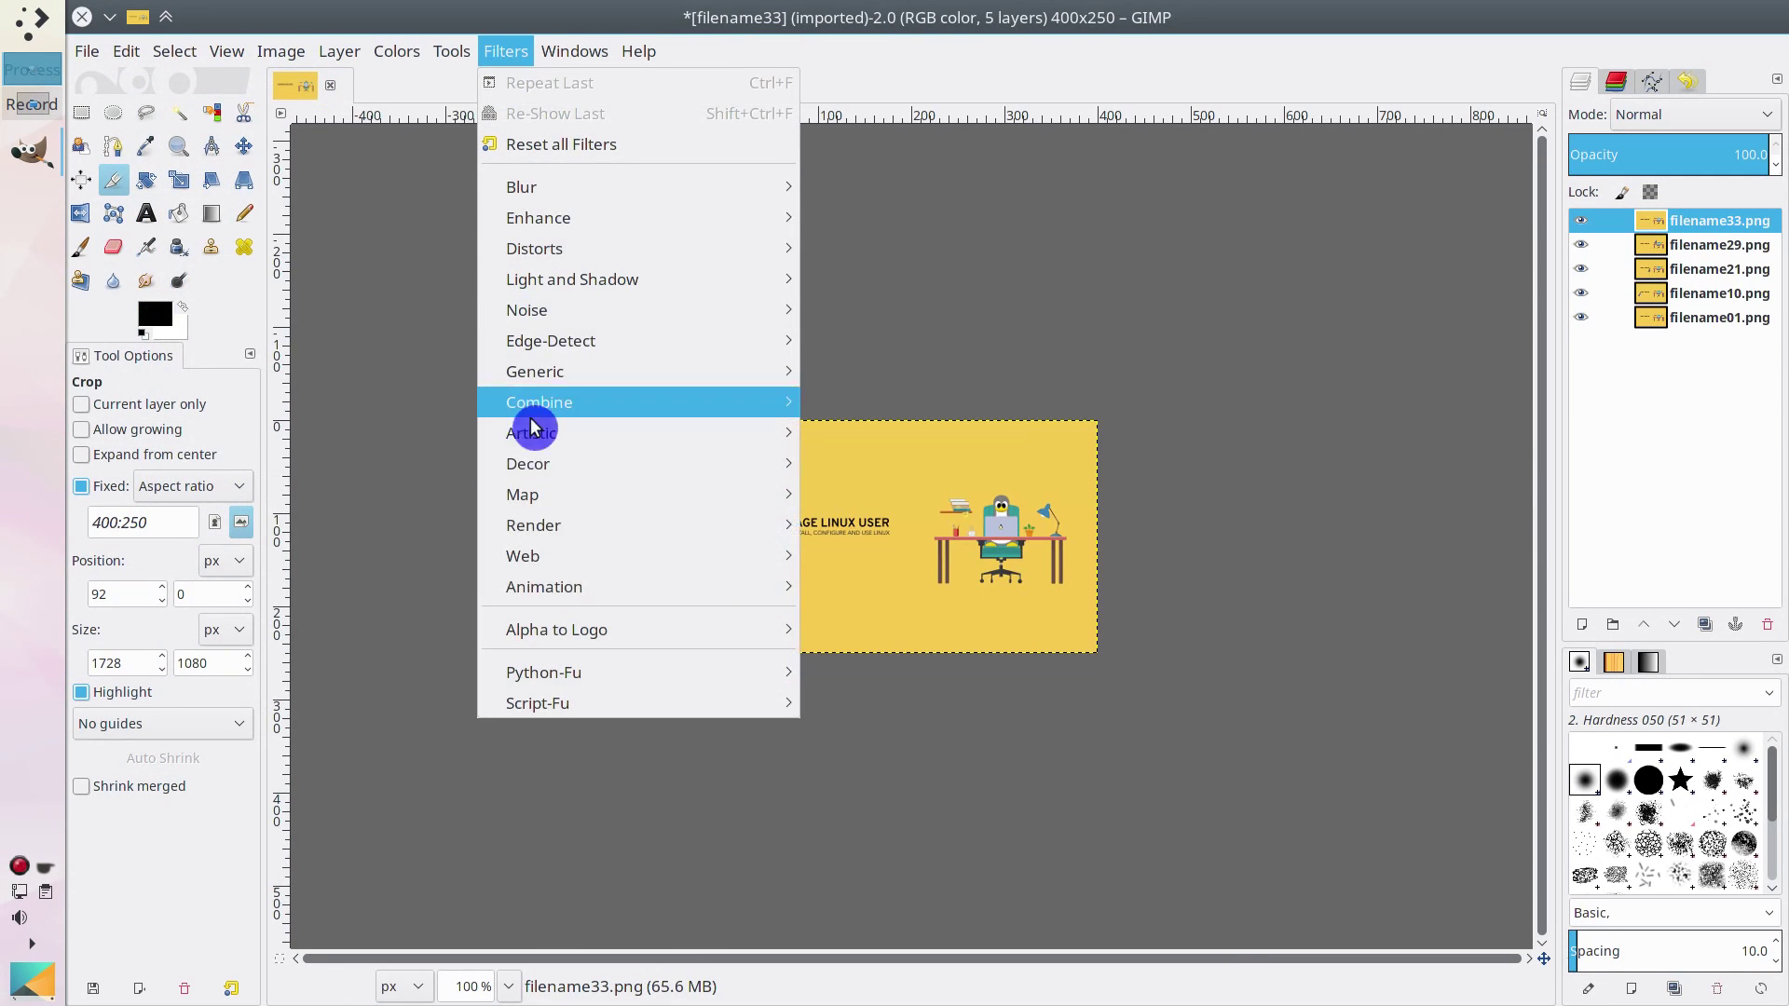
# Step: Run Animation > Optimize (for GIF), inspect frames by toggling layers, leaving all five visible
pyautogui.moveTo(797, 587)
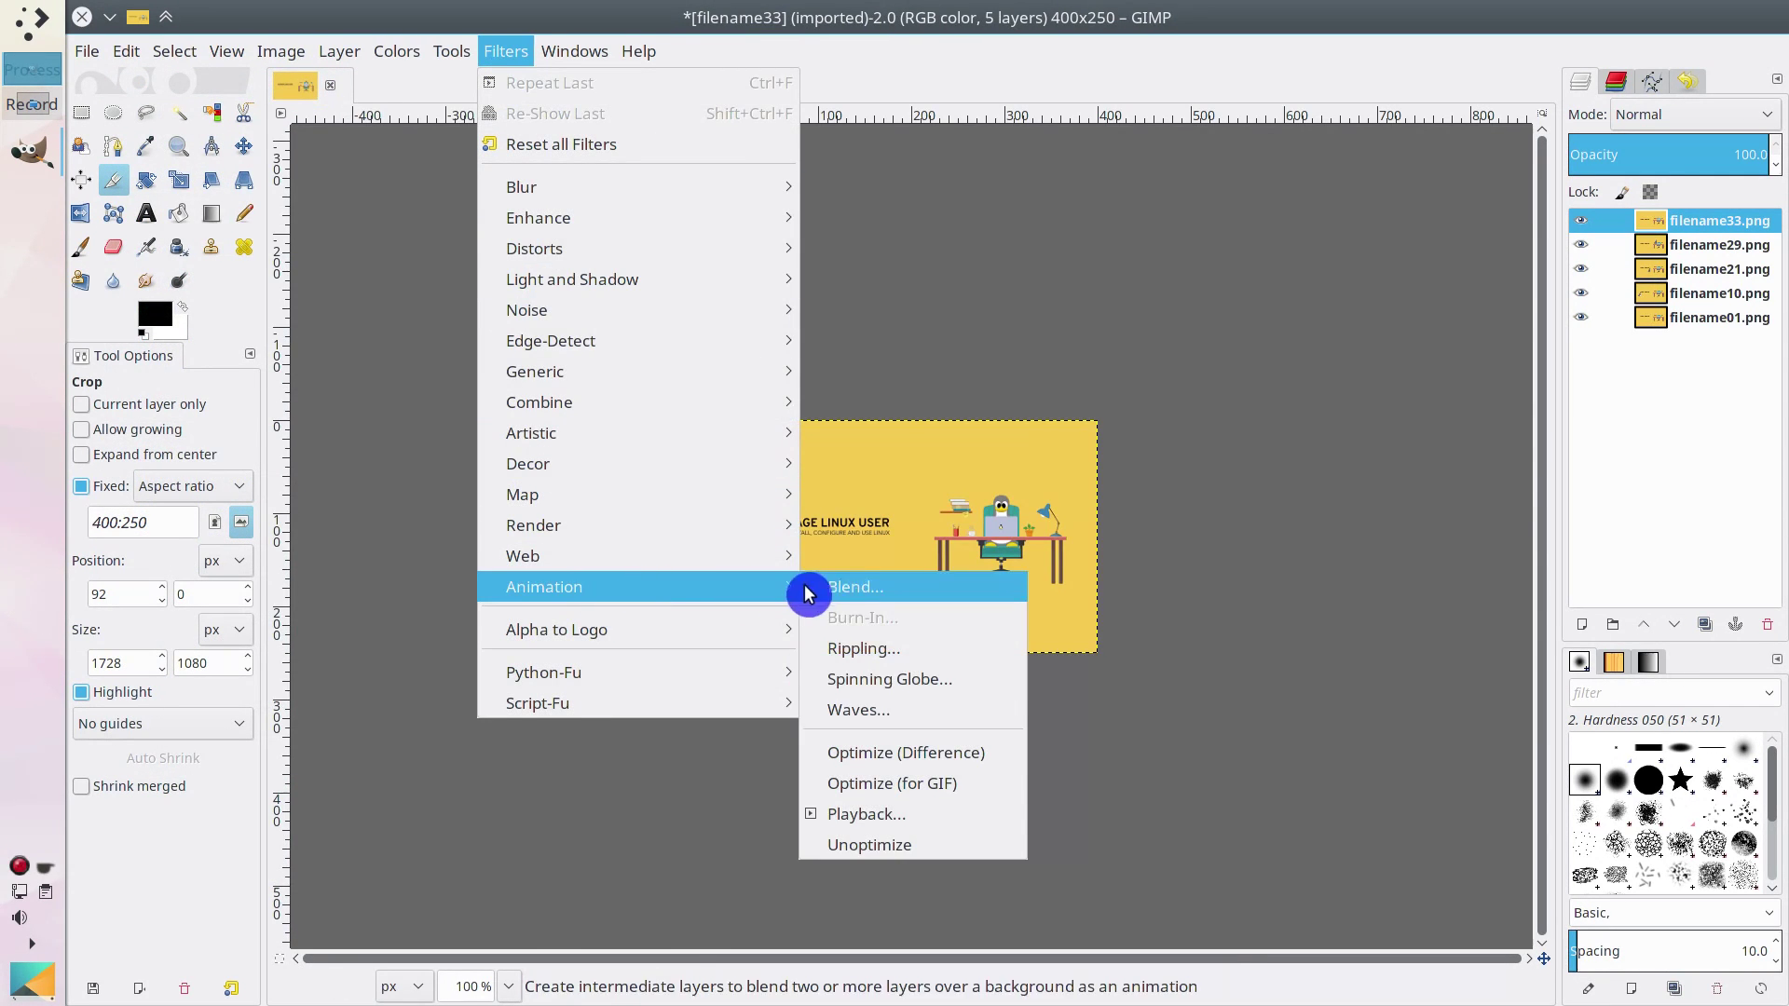
pyautogui.click(909, 782)
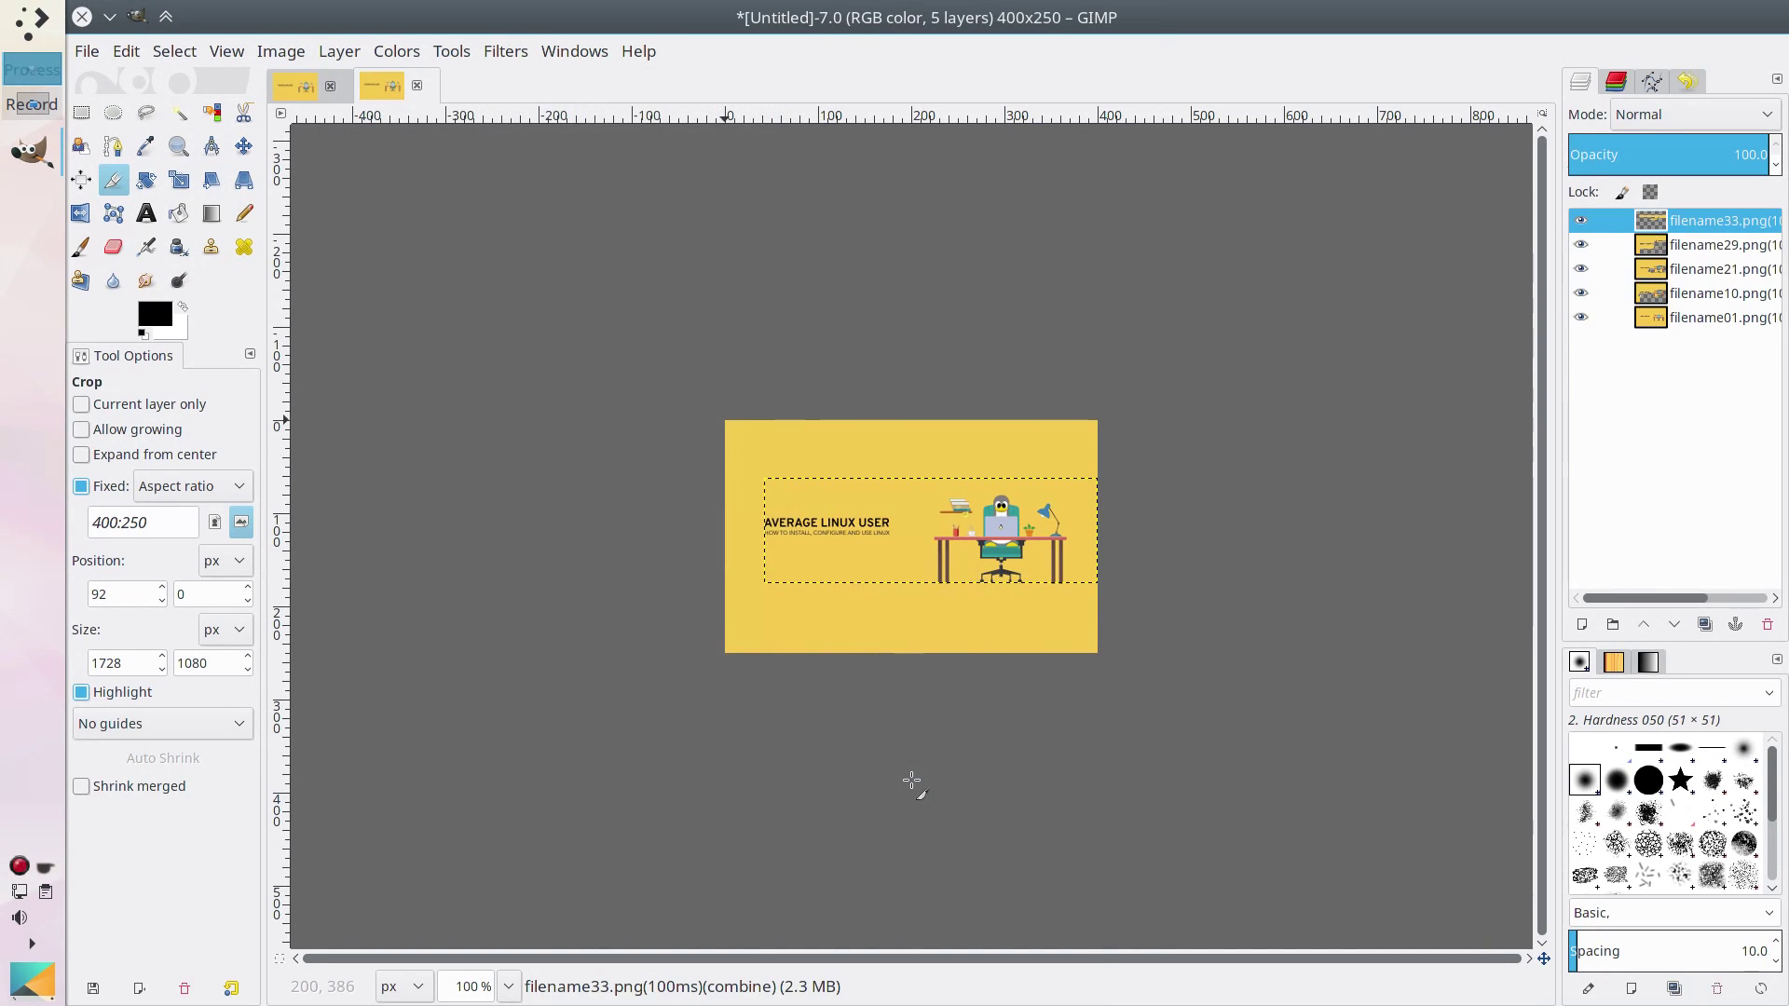
pyautogui.moveTo(1584, 222)
pyautogui.mouseDown()
pyautogui.moveTo(1584, 320)
pyautogui.moveTo(1580, 254)
pyautogui.mouseUp()
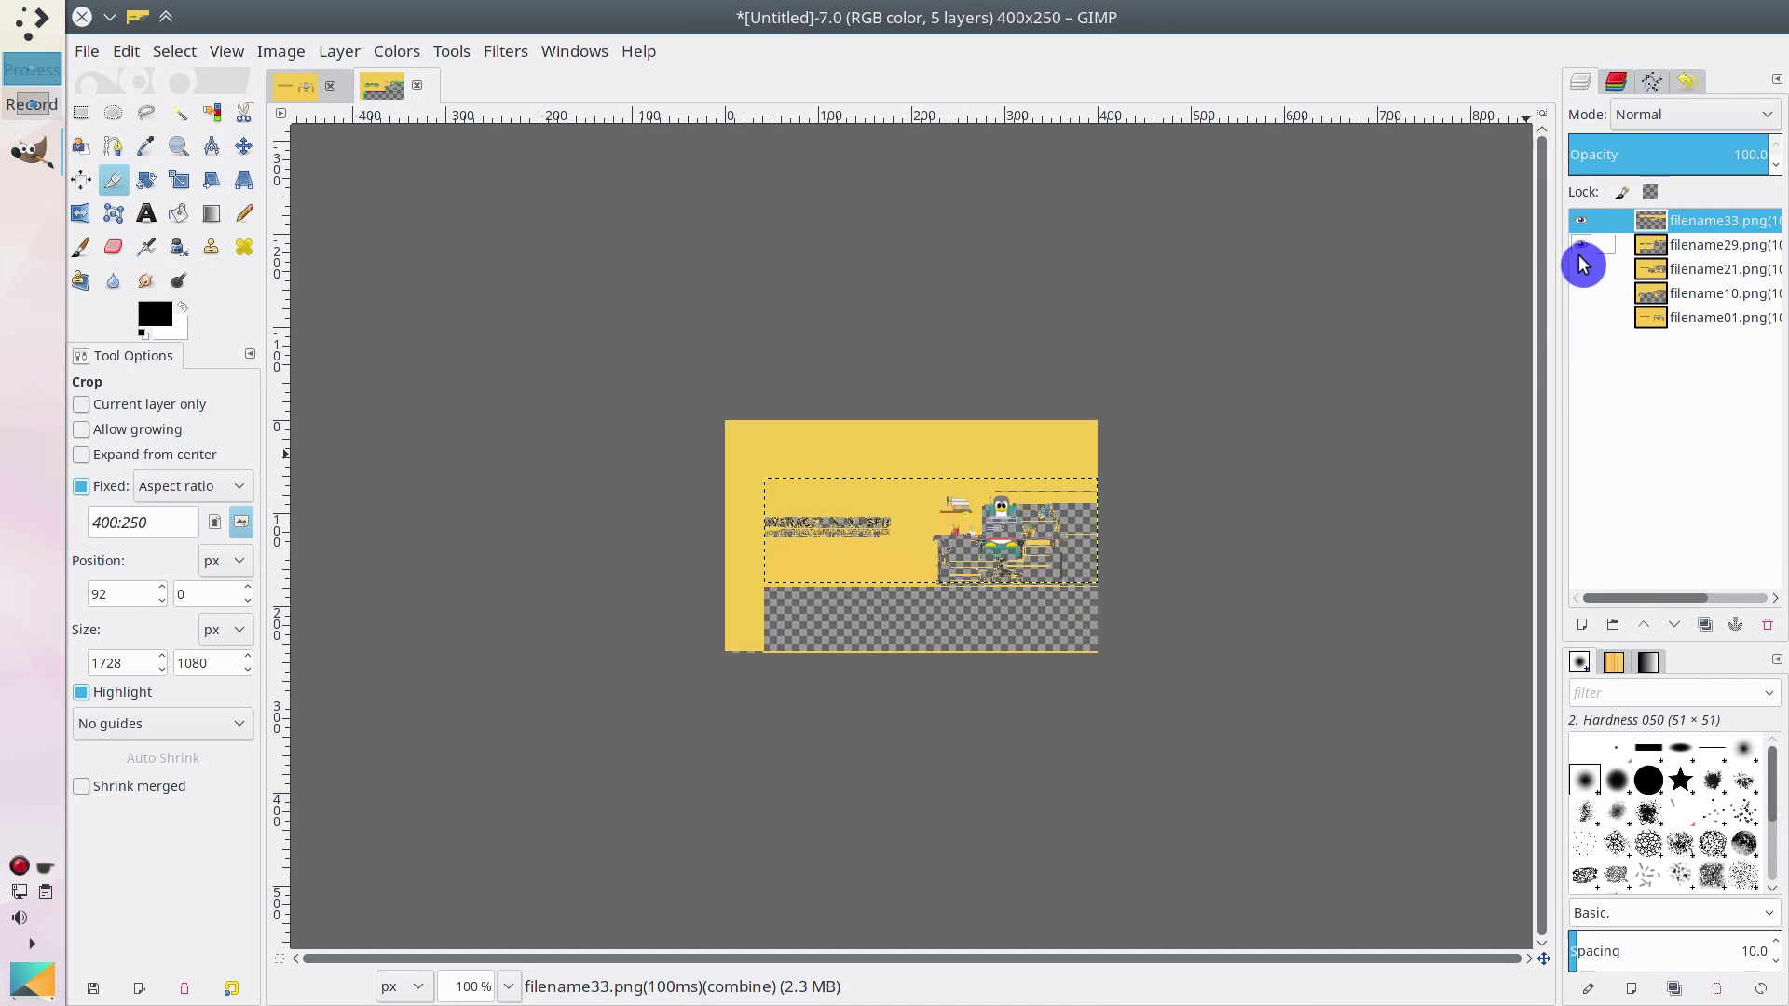
pyautogui.click(1584, 269)
pyautogui.click(1584, 264)
pyautogui.click(1586, 284)
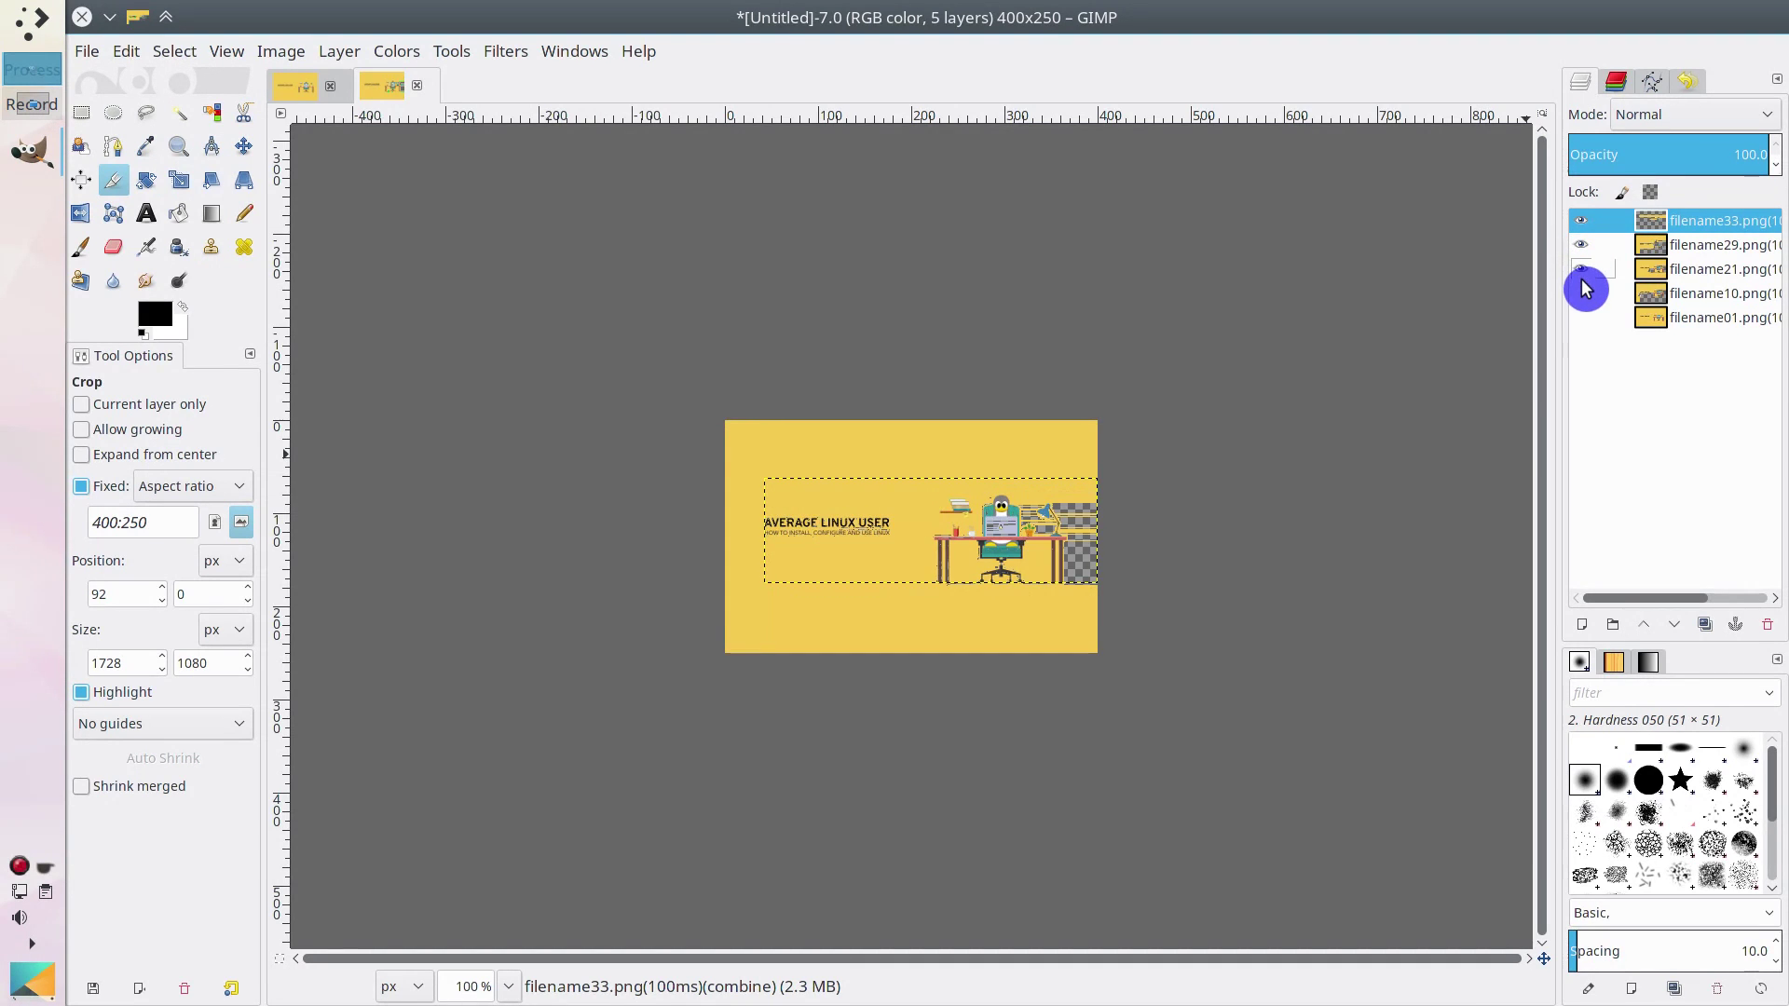
pyautogui.click(1581, 293)
pyautogui.click(1581, 317)
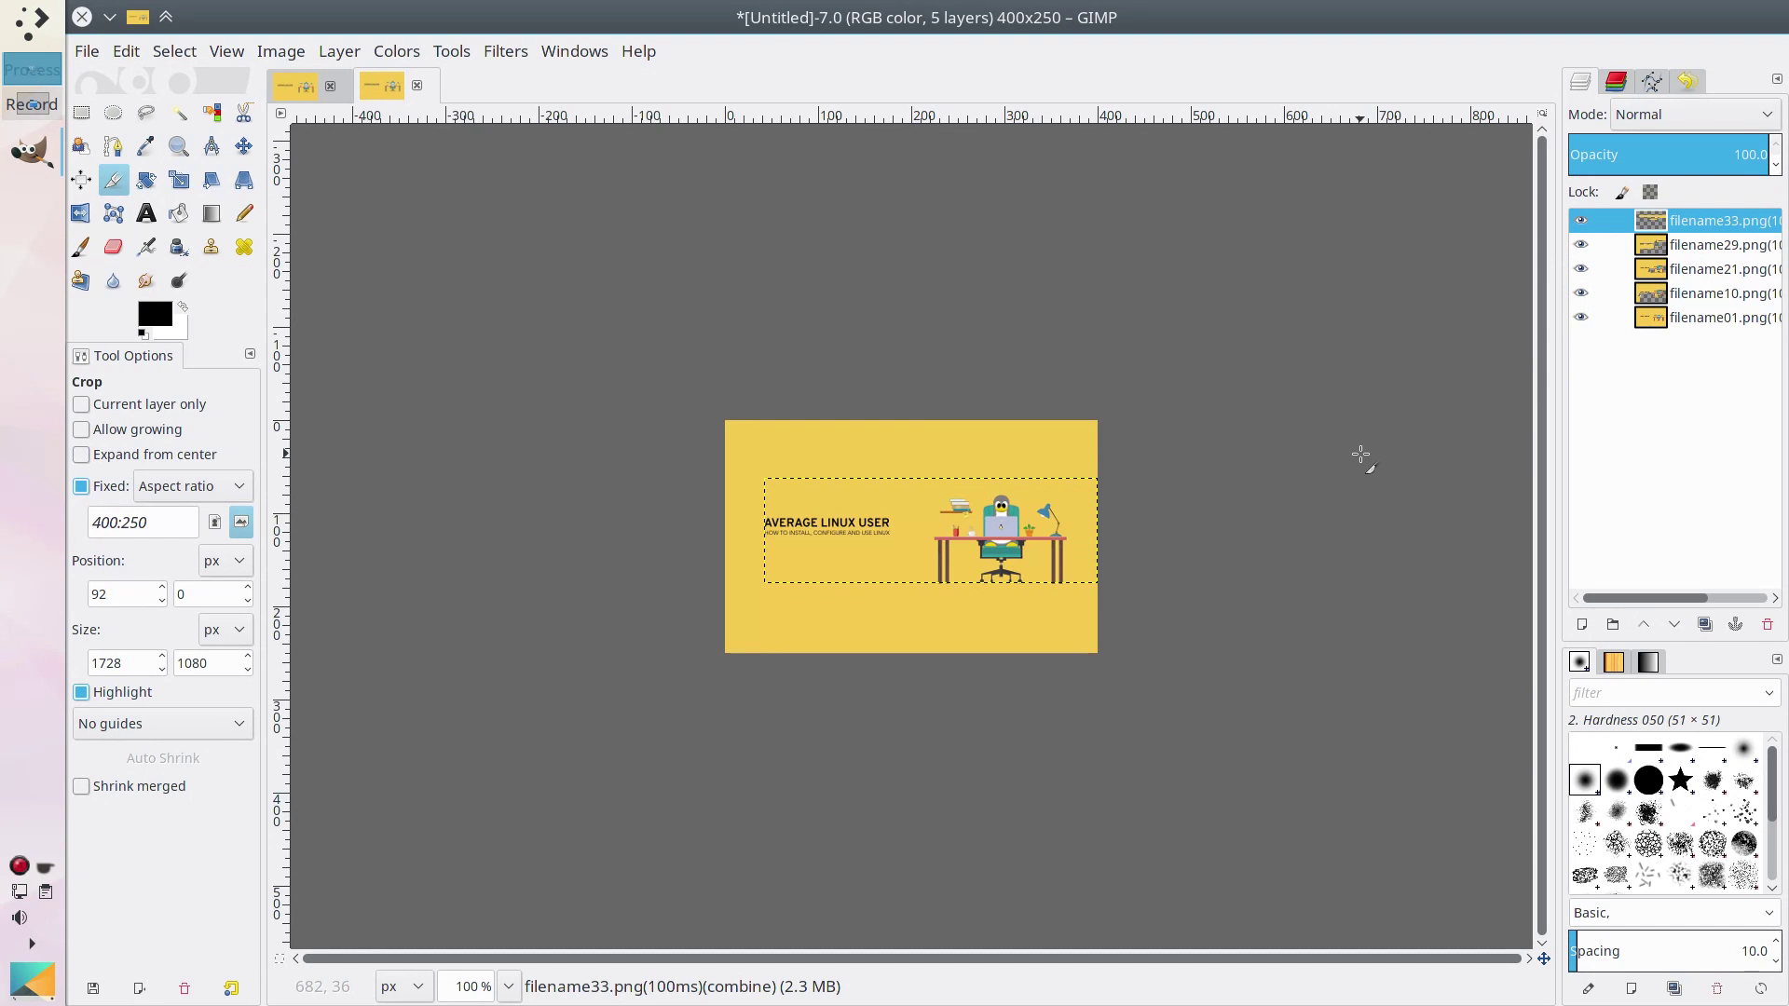
pyautogui.click(388, 99)
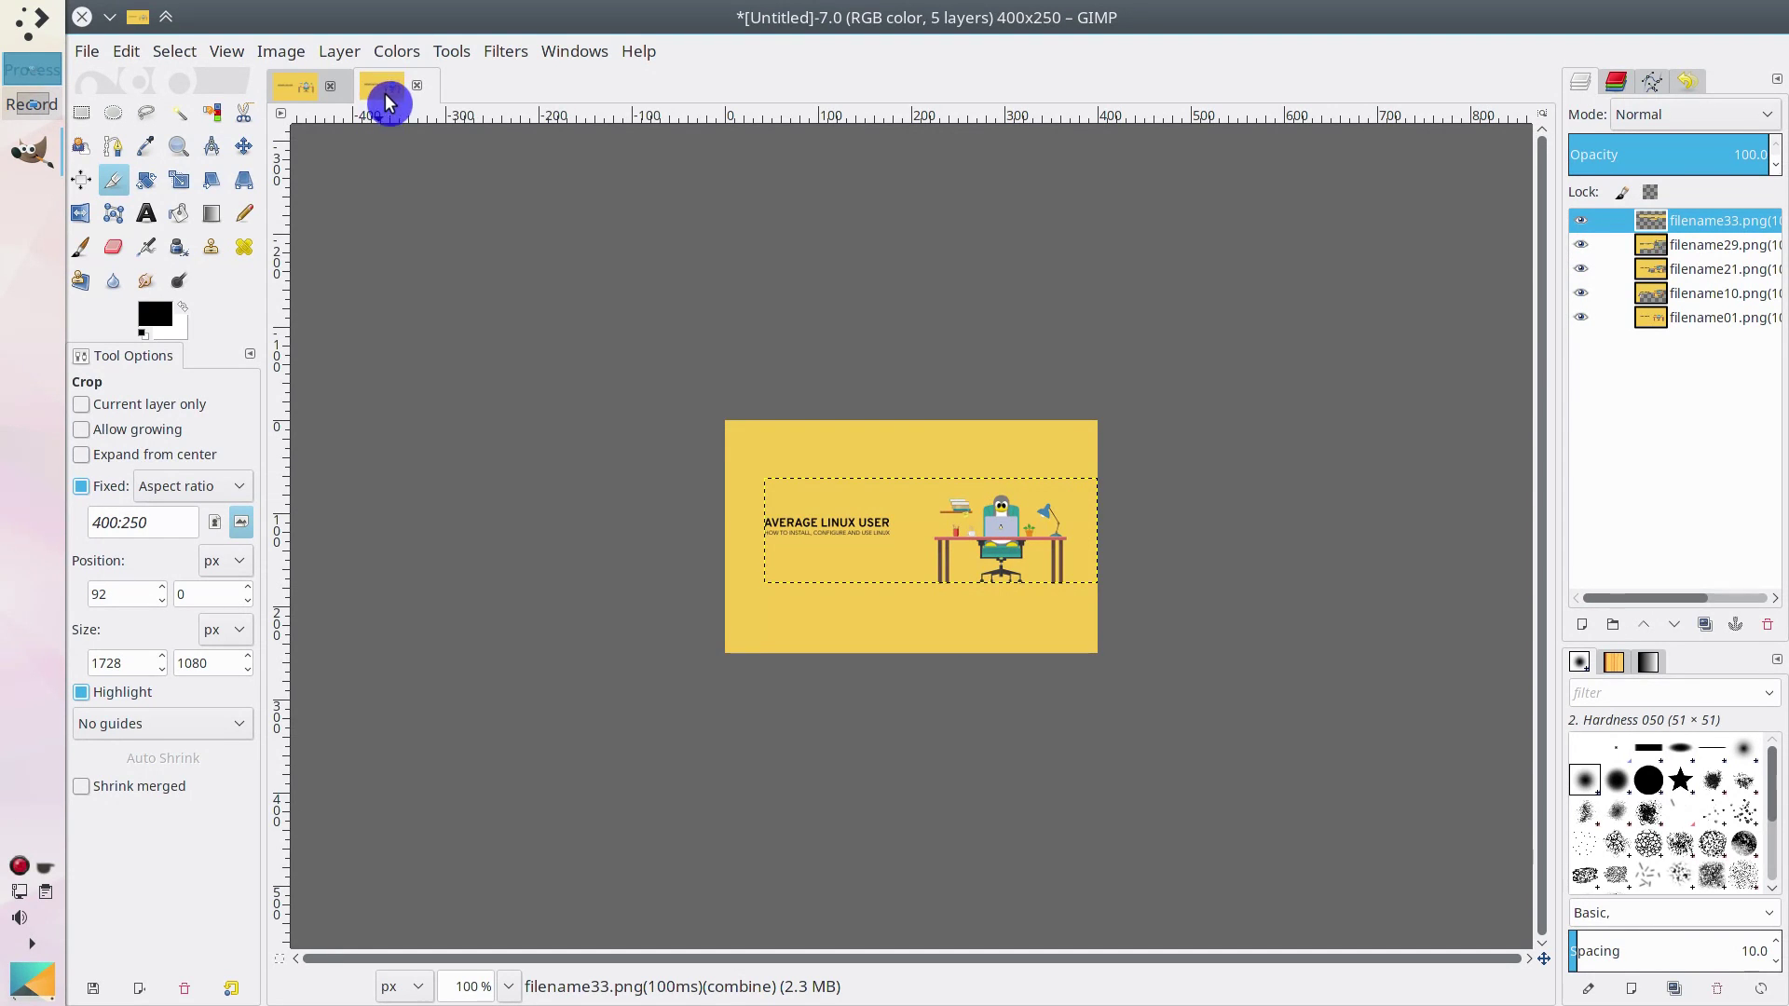
# Step: Save the optimized image as new_GIF.xcf in Documents
pyautogui.click(85, 54)
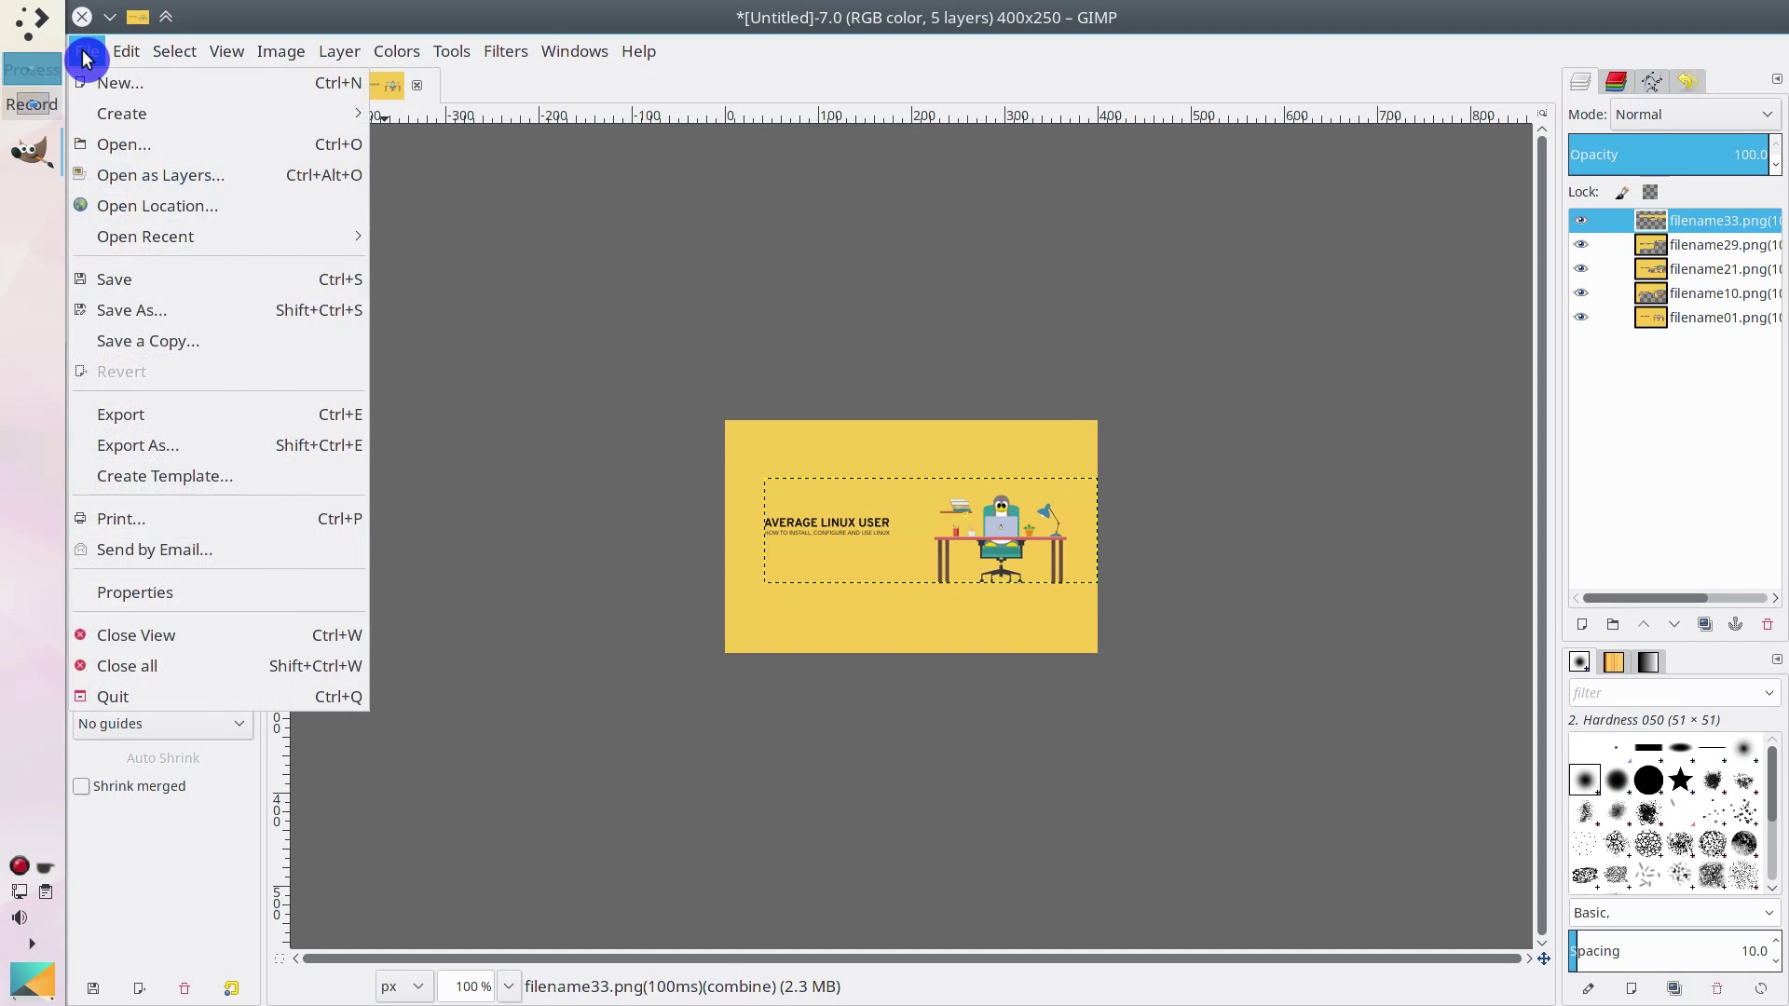
pyautogui.click(130, 284)
pyautogui.click(304, 65)
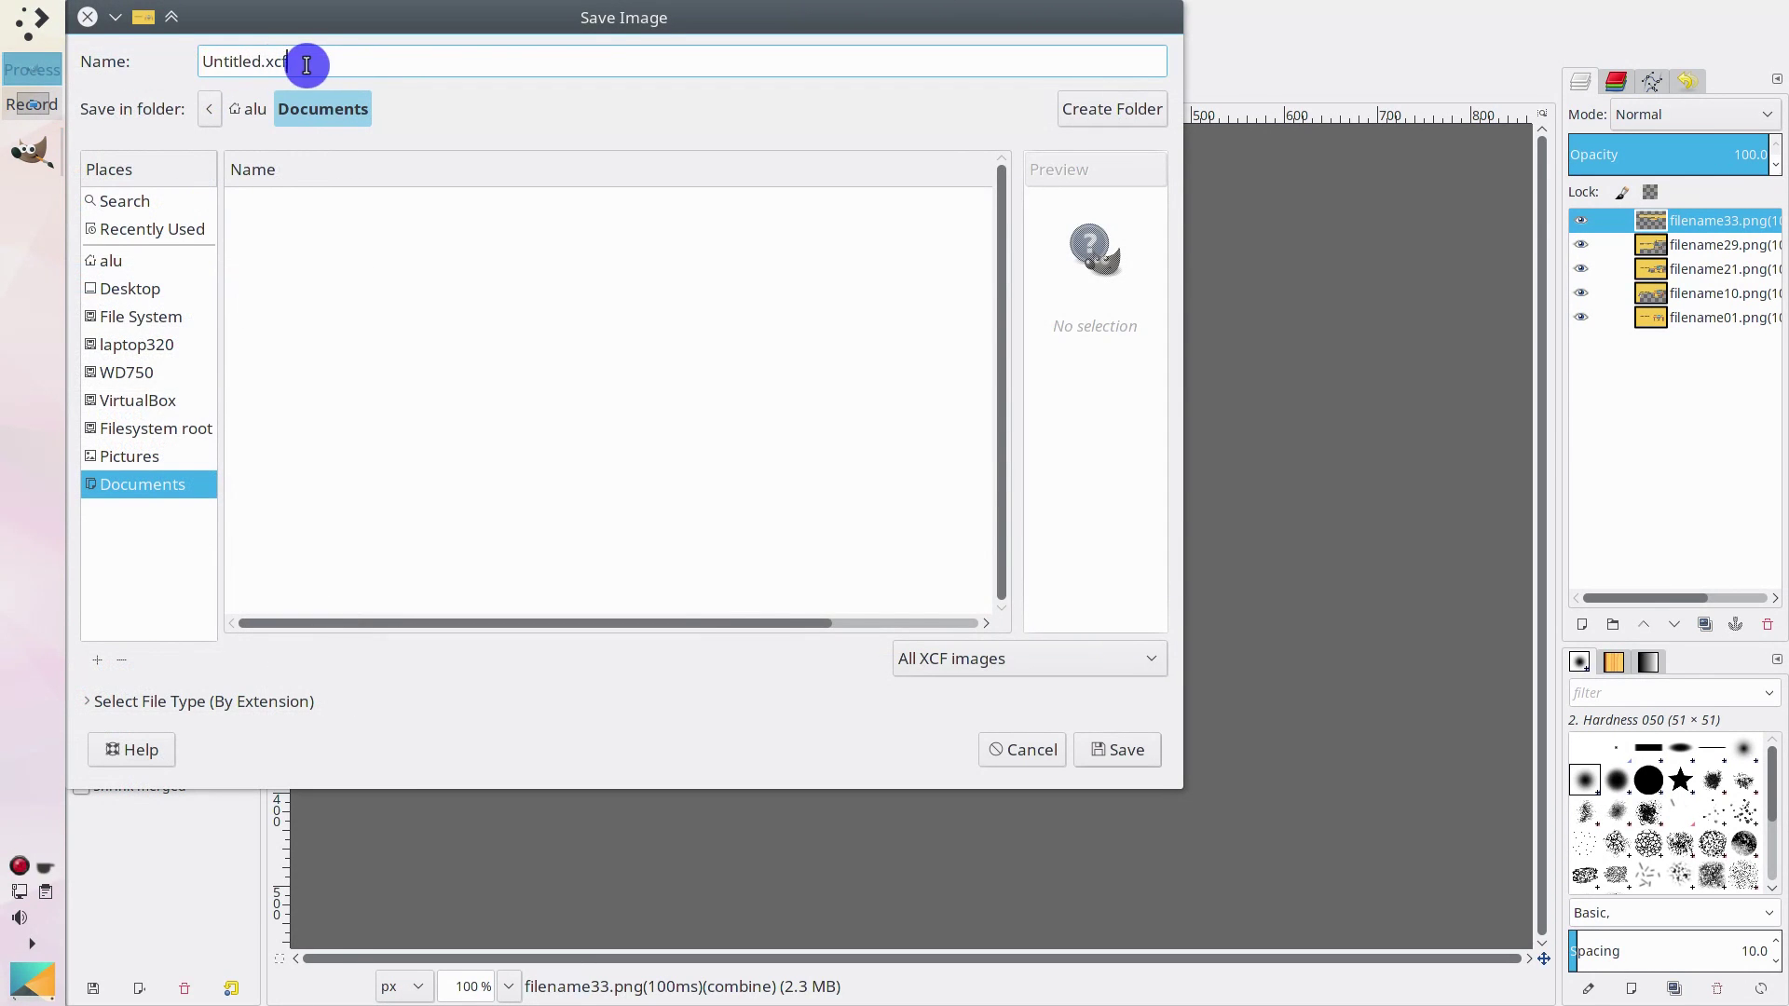
pyautogui.doubleClick(244, 63)
pyautogui.write('new_GIF')
pyautogui.press('Return')
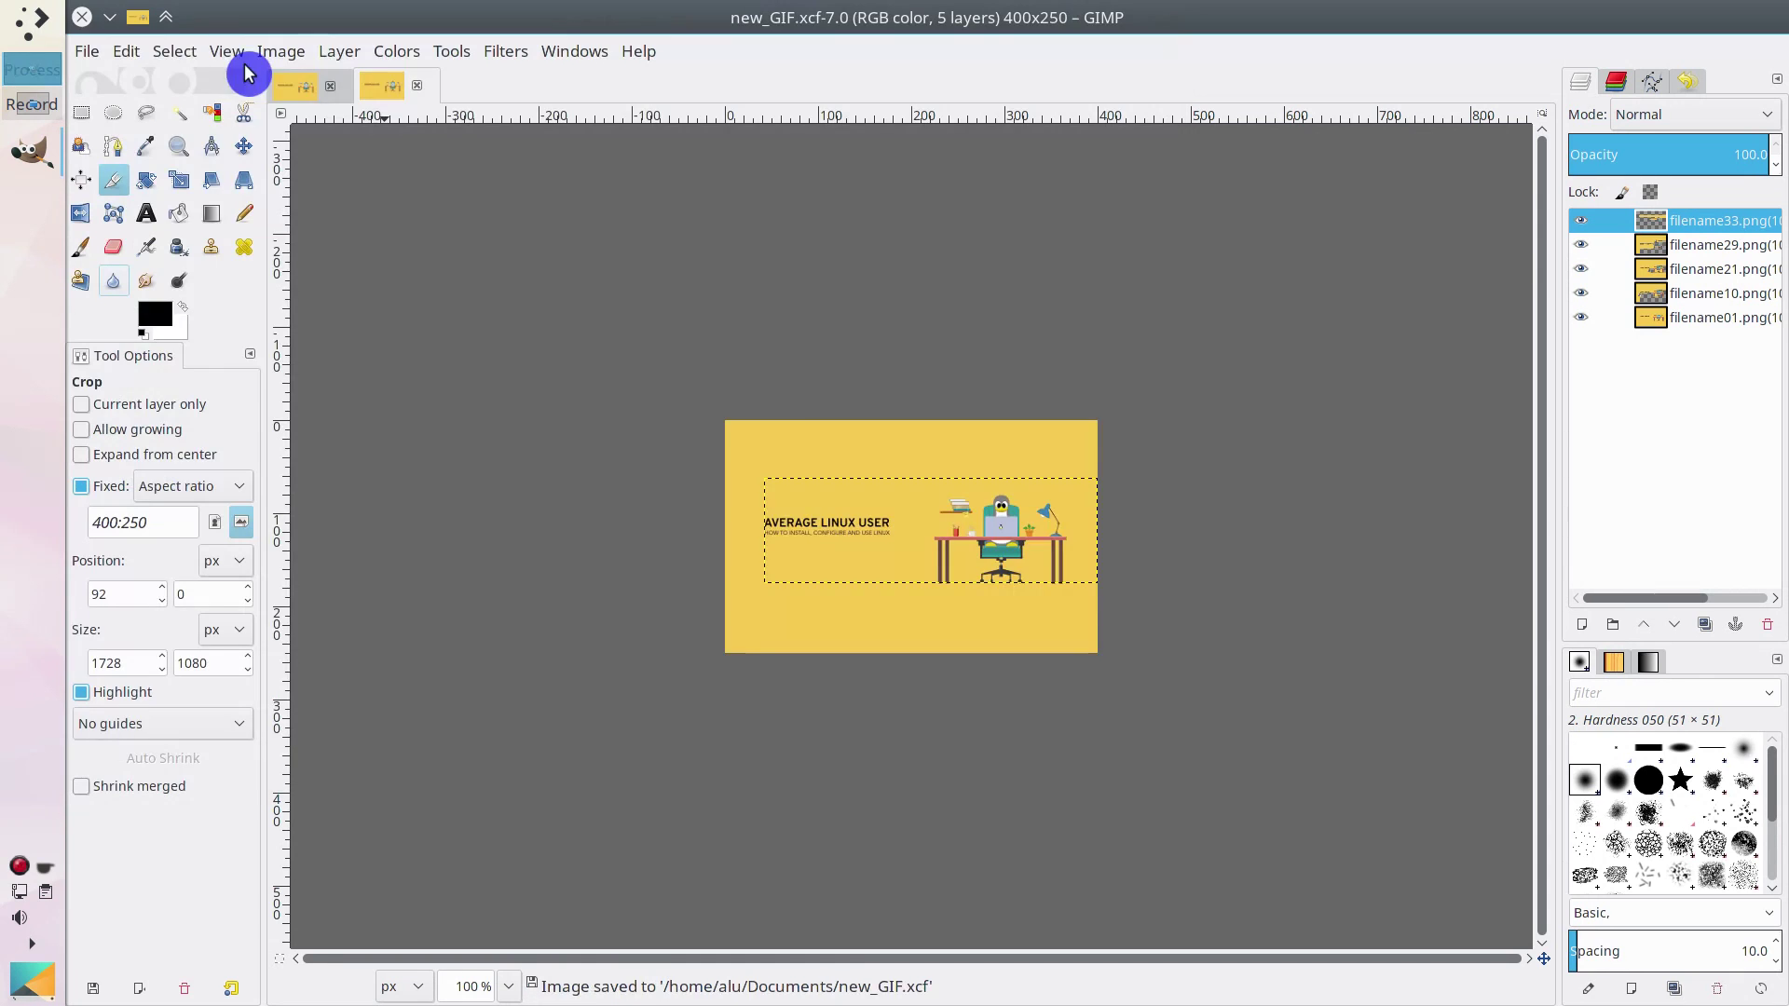
# Step: Step the Playback preview through to frame 5 of 5, then close it
pyautogui.click(506, 51)
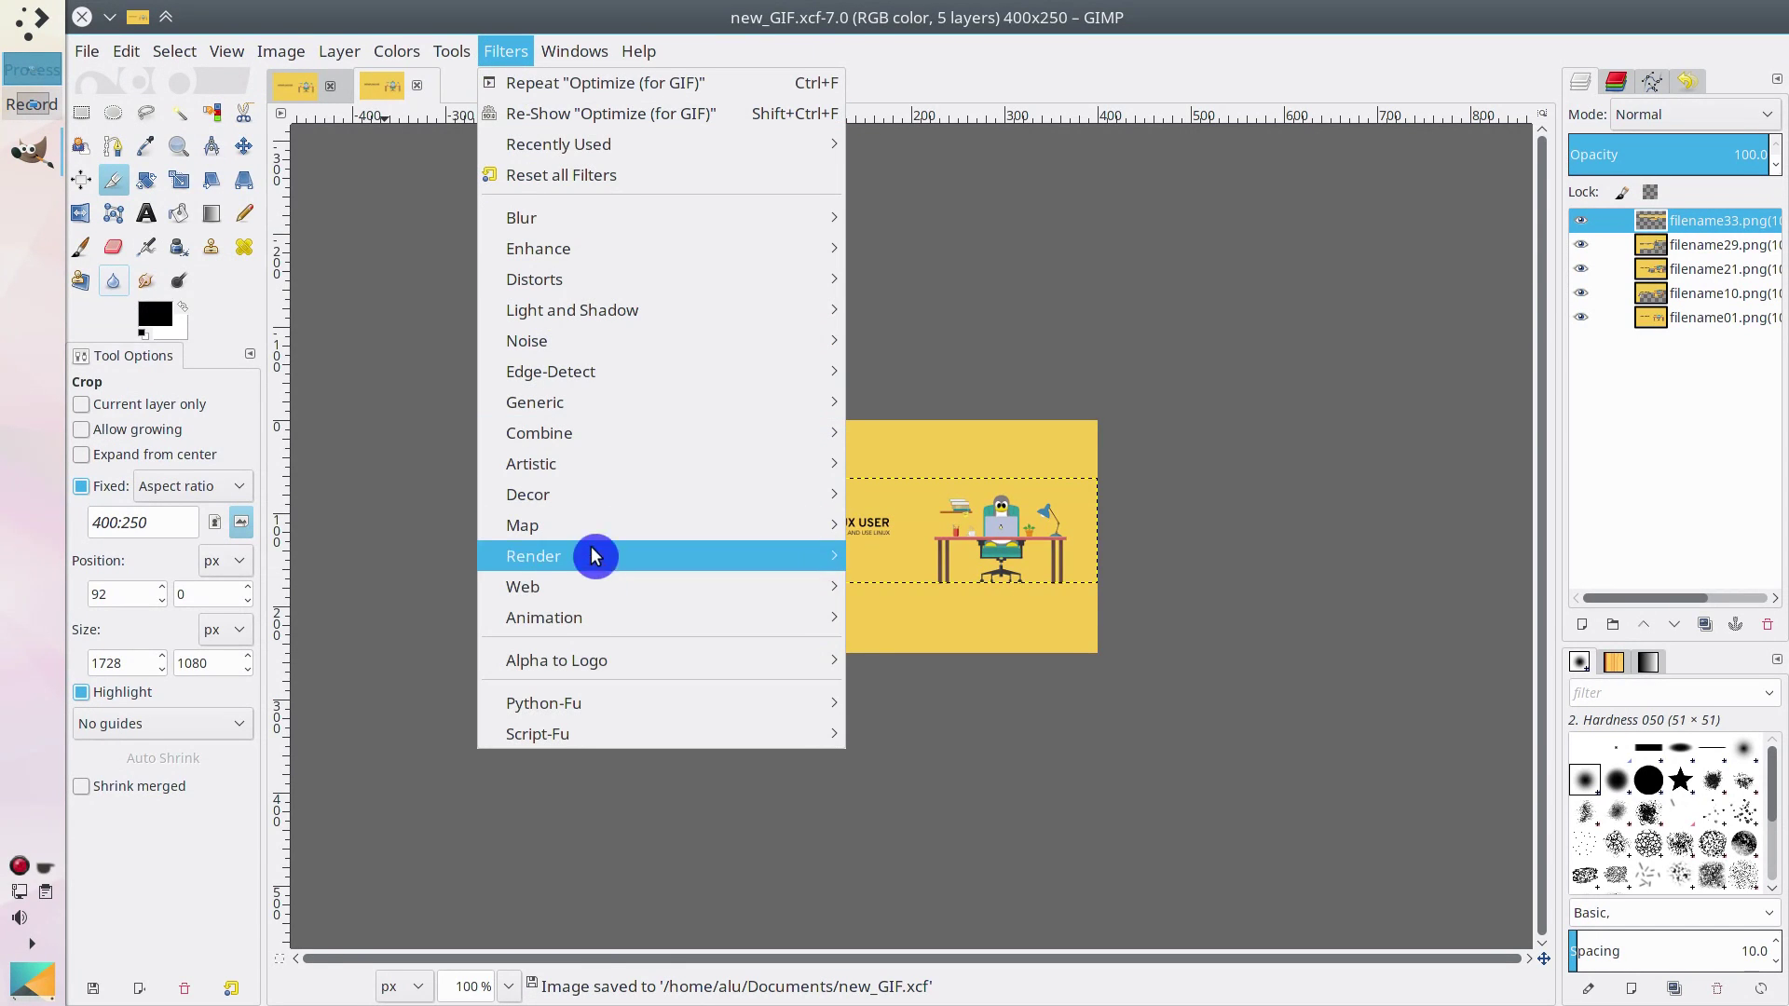
pyautogui.moveTo(615, 618)
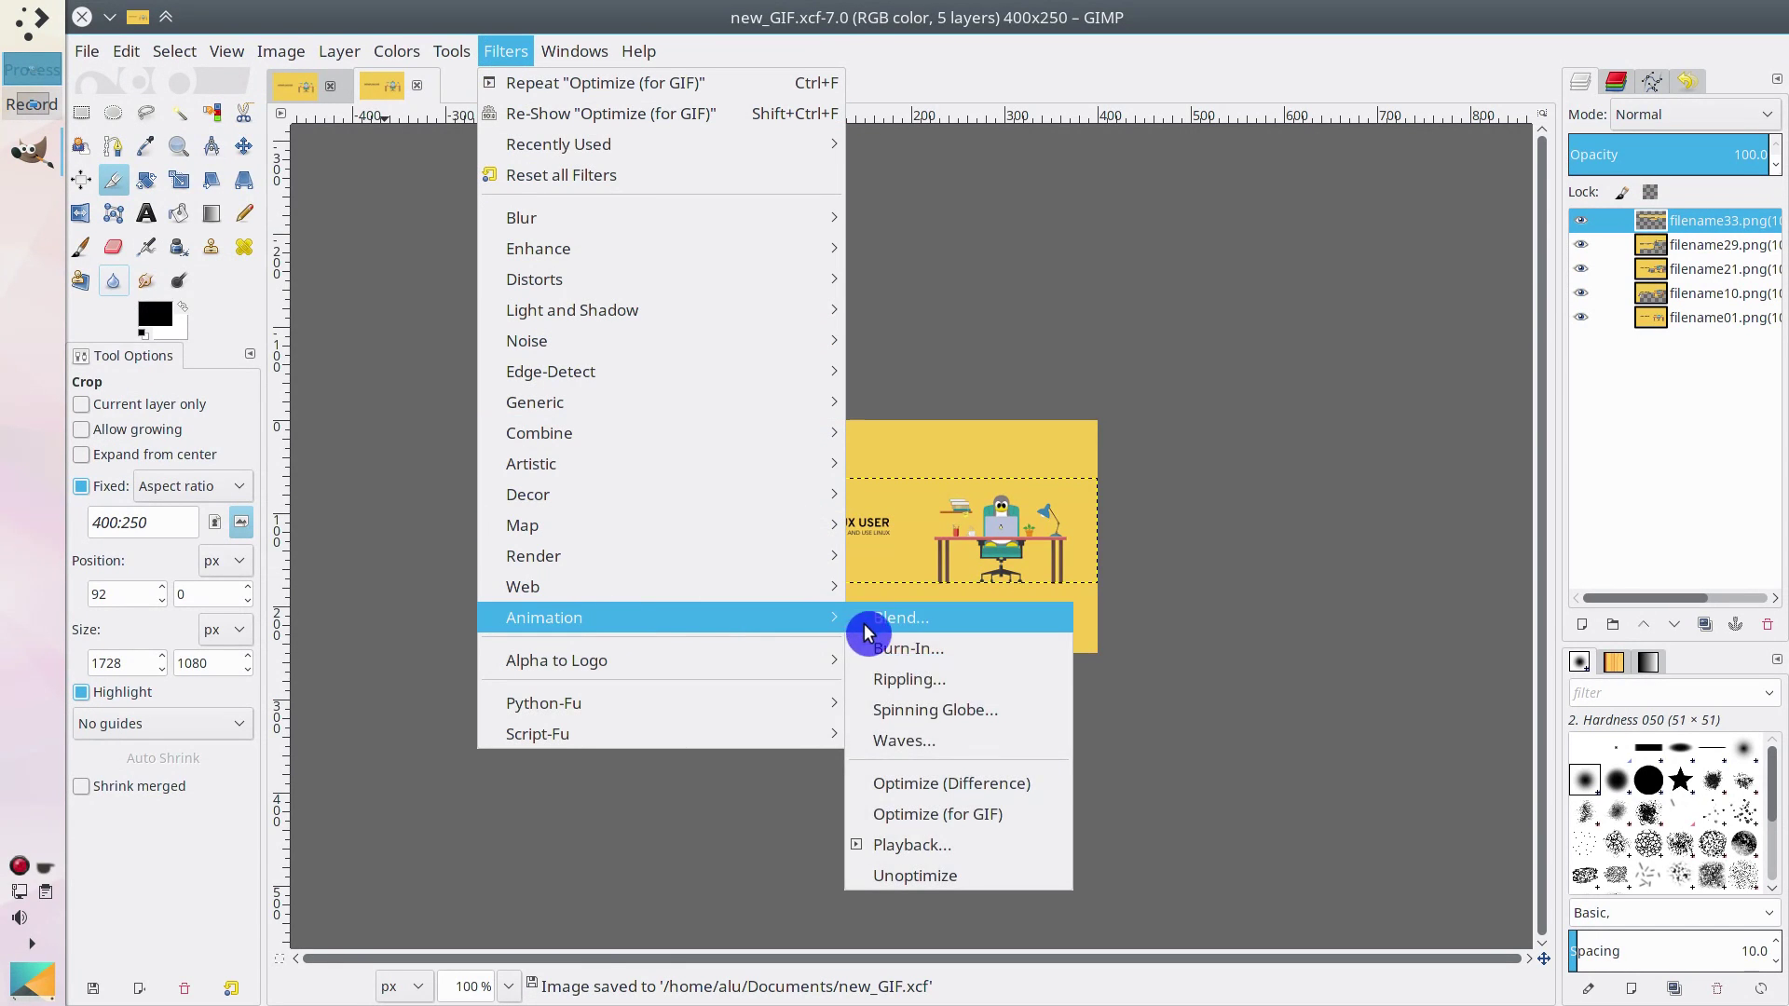
pyautogui.click(927, 844)
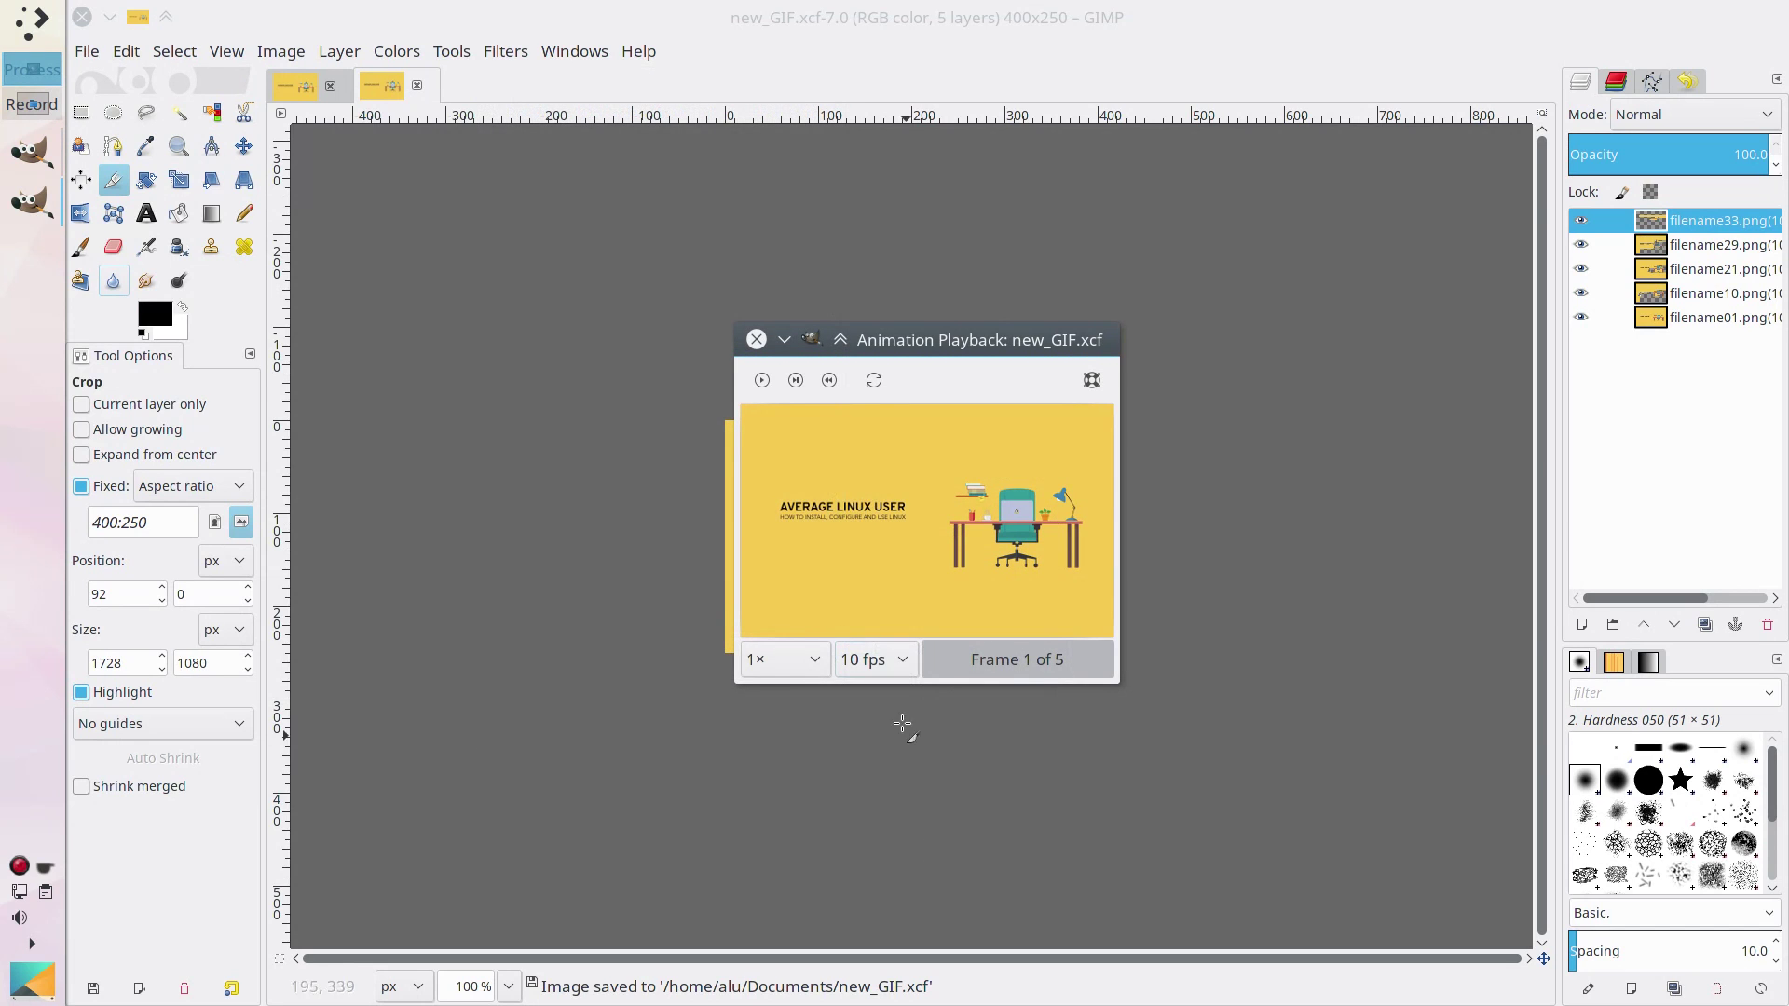
pyautogui.click(797, 382)
pyautogui.click(797, 382)
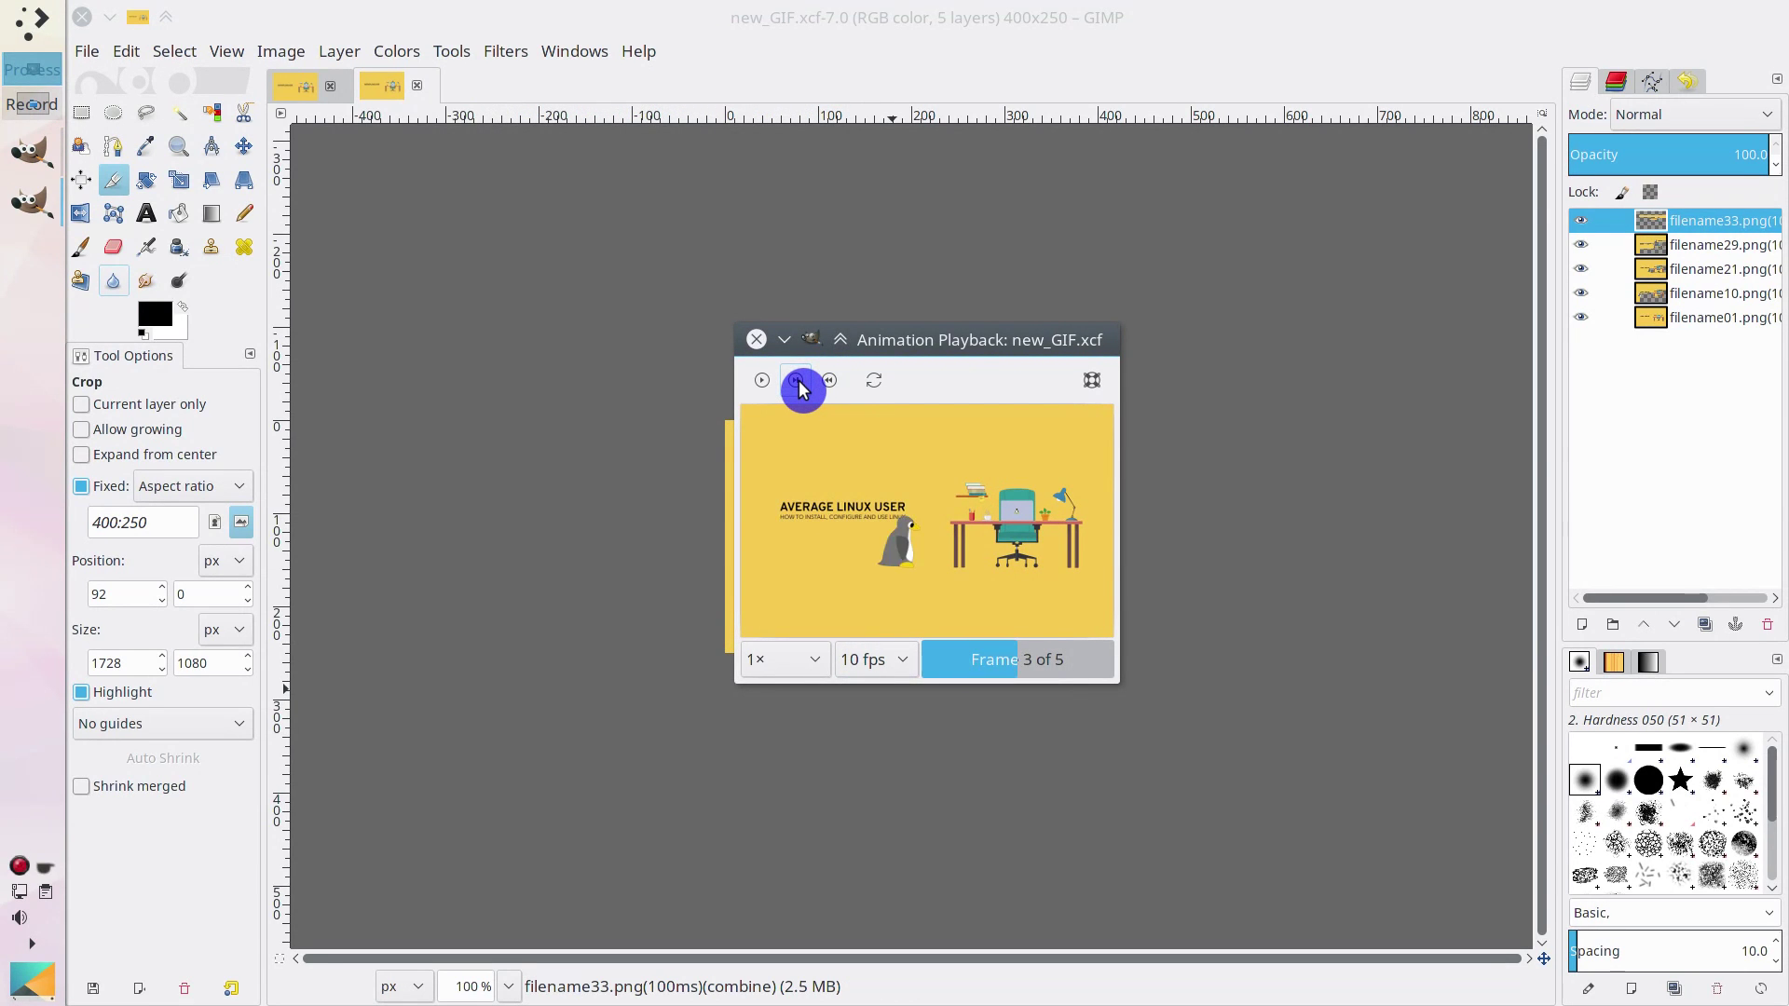
pyautogui.click(798, 382)
pyautogui.click(797, 382)
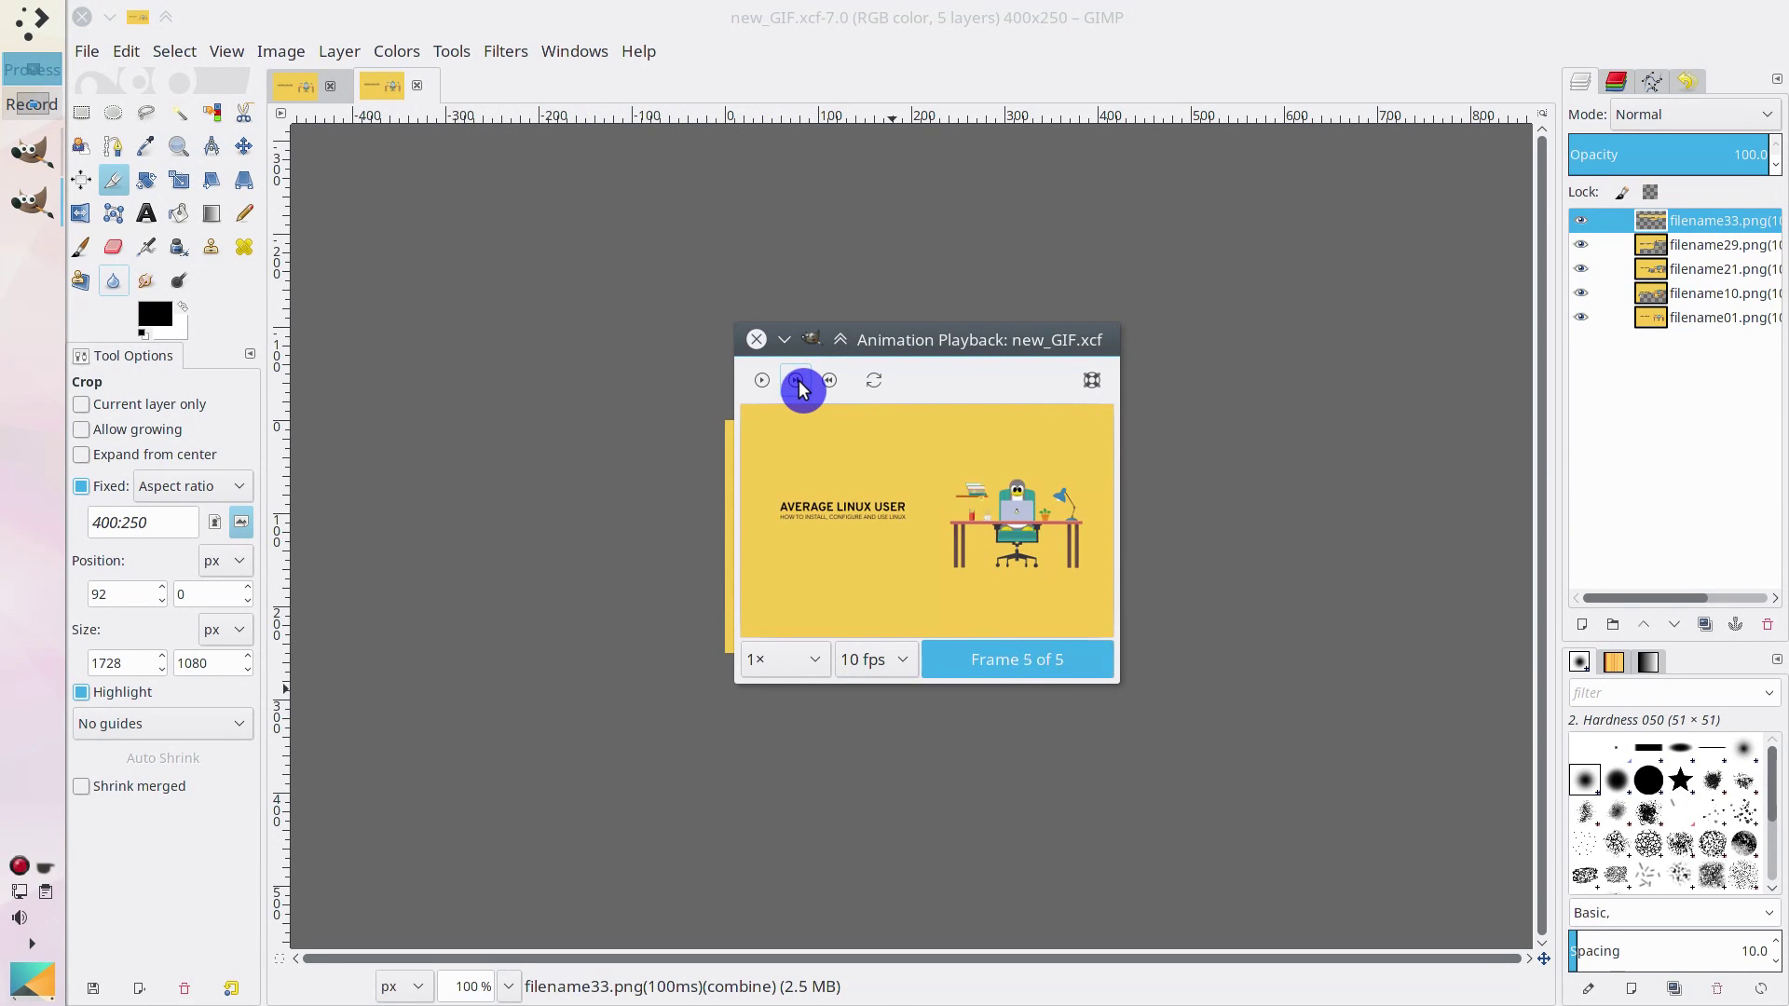
pyautogui.click(757, 347)
# Step: Export As new_GIF.gif into the Pictures/GIF folder
pyautogui.click(87, 52)
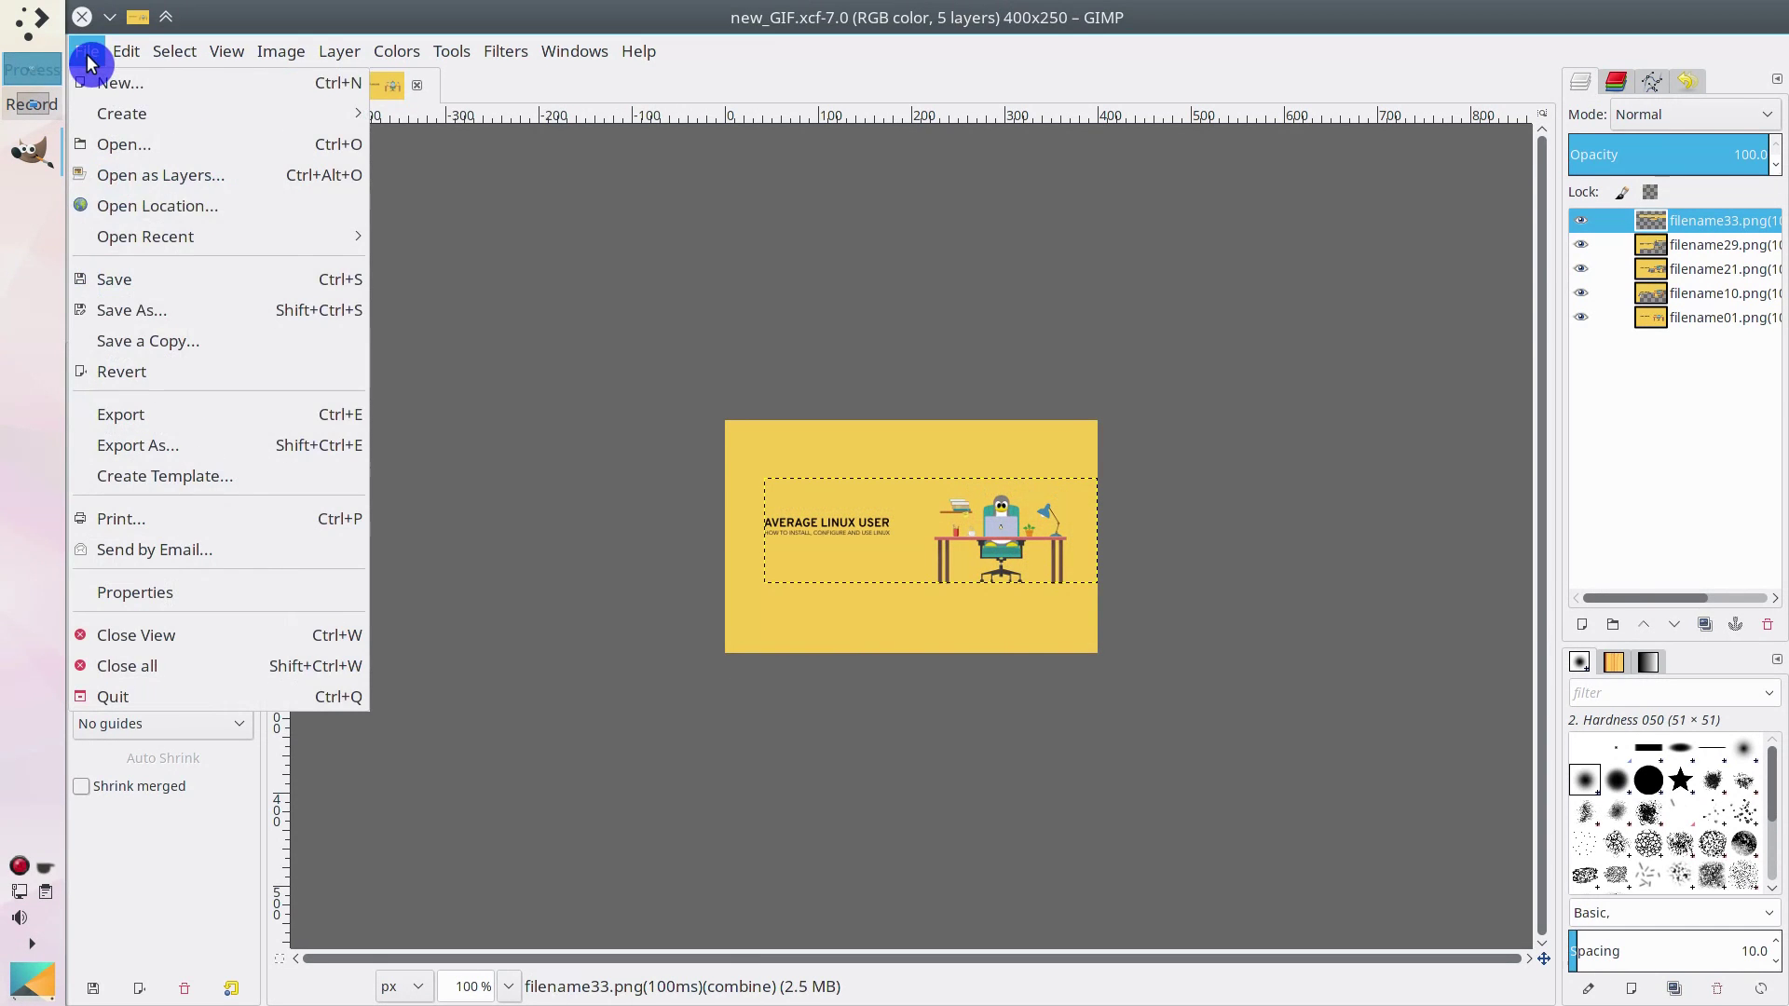
pyautogui.click(159, 439)
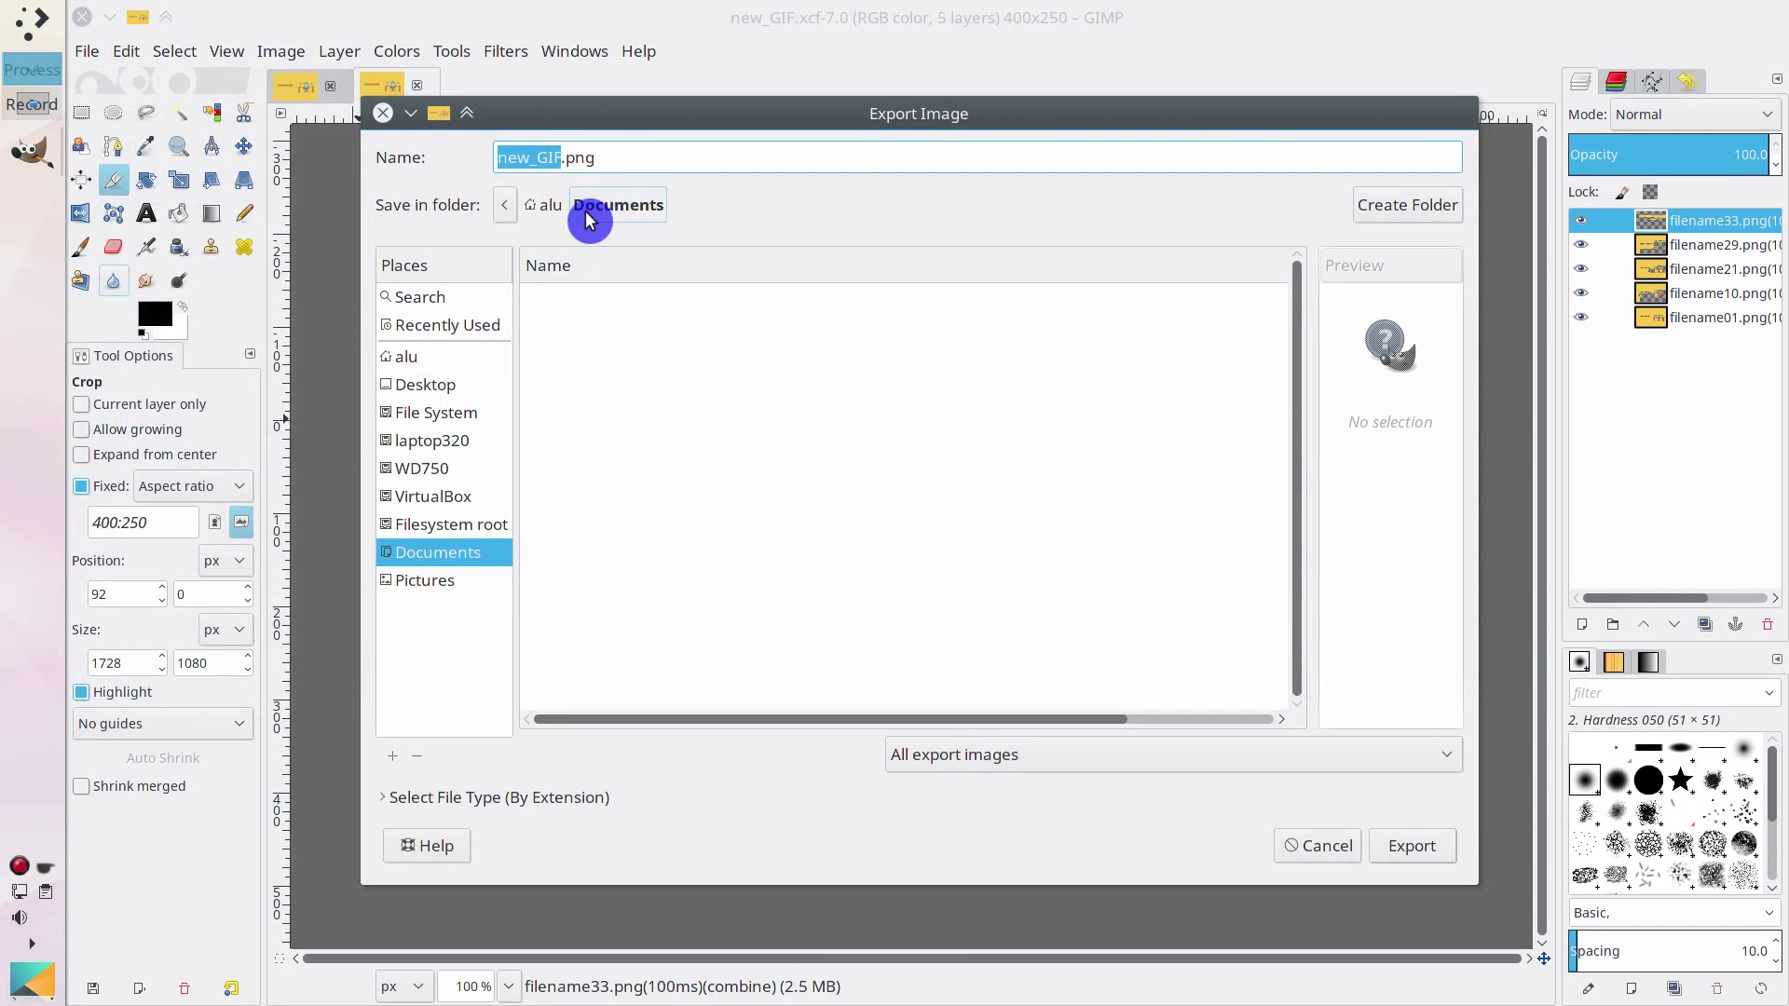
pyautogui.click(604, 158)
pyautogui.press('BackSpace')
pyautogui.press('BackSpace')
pyautogui.press('BackSpace')
pyautogui.write('gif')
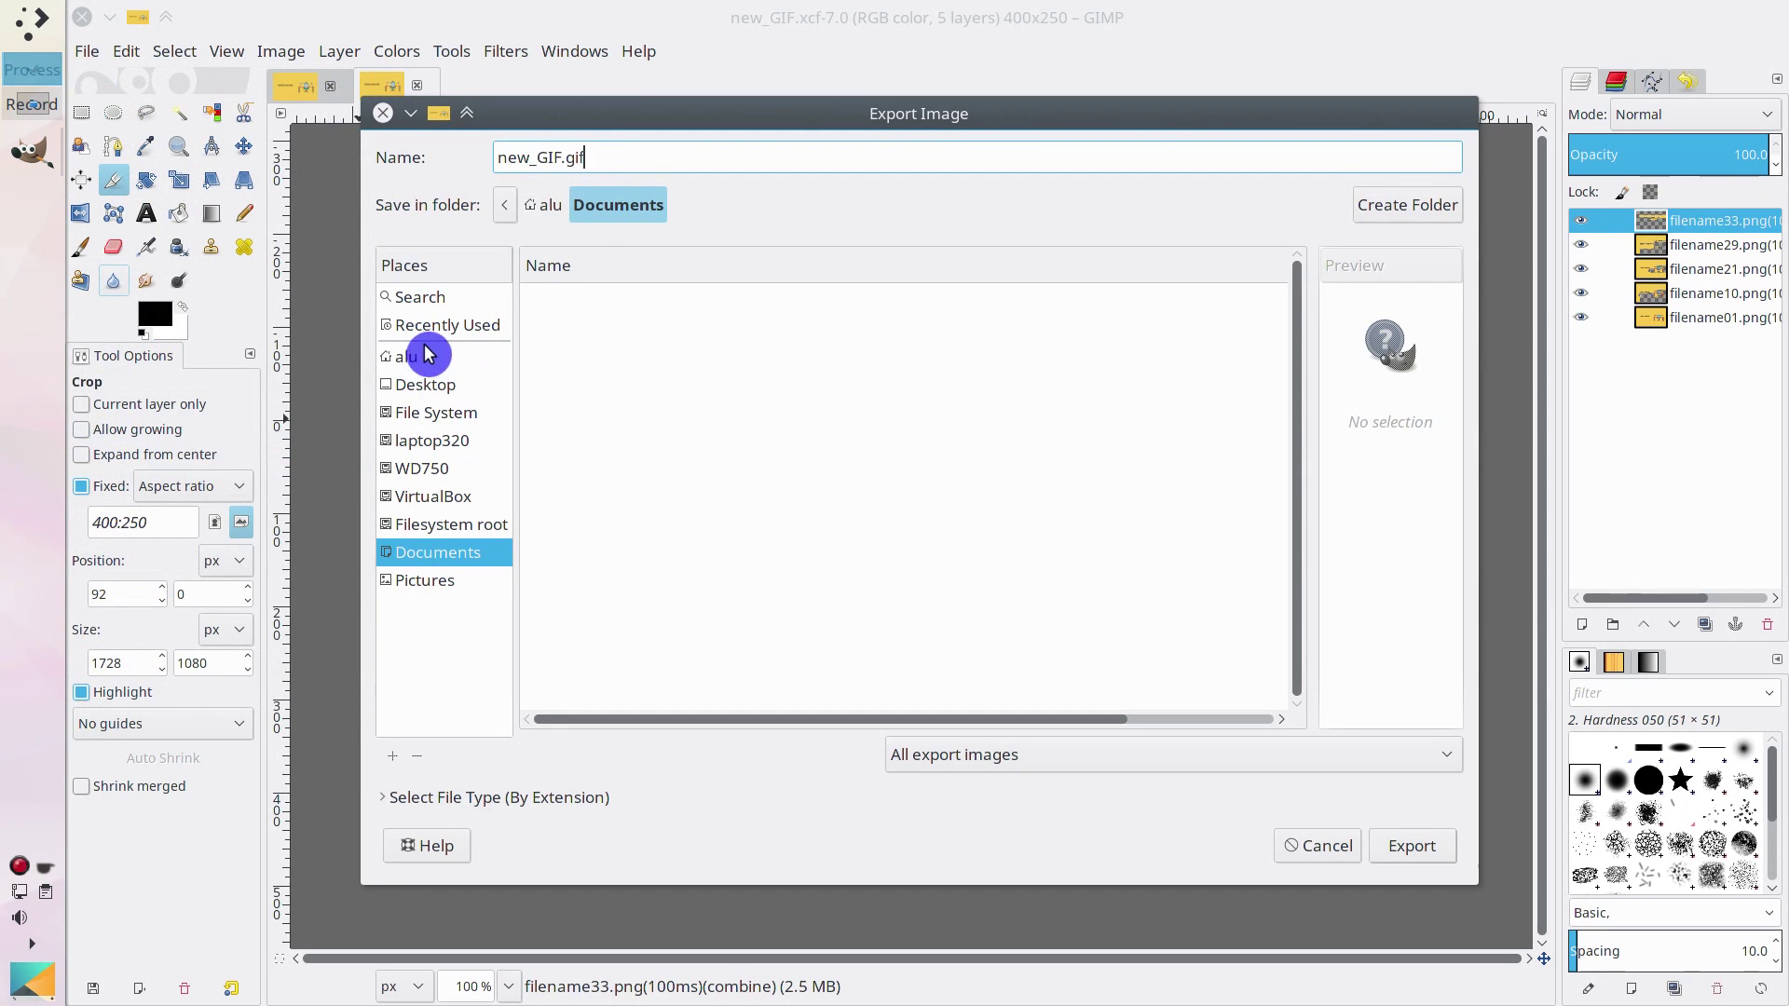
pyautogui.click(425, 580)
pyautogui.doubleClick(551, 296)
pyautogui.click(1412, 846)
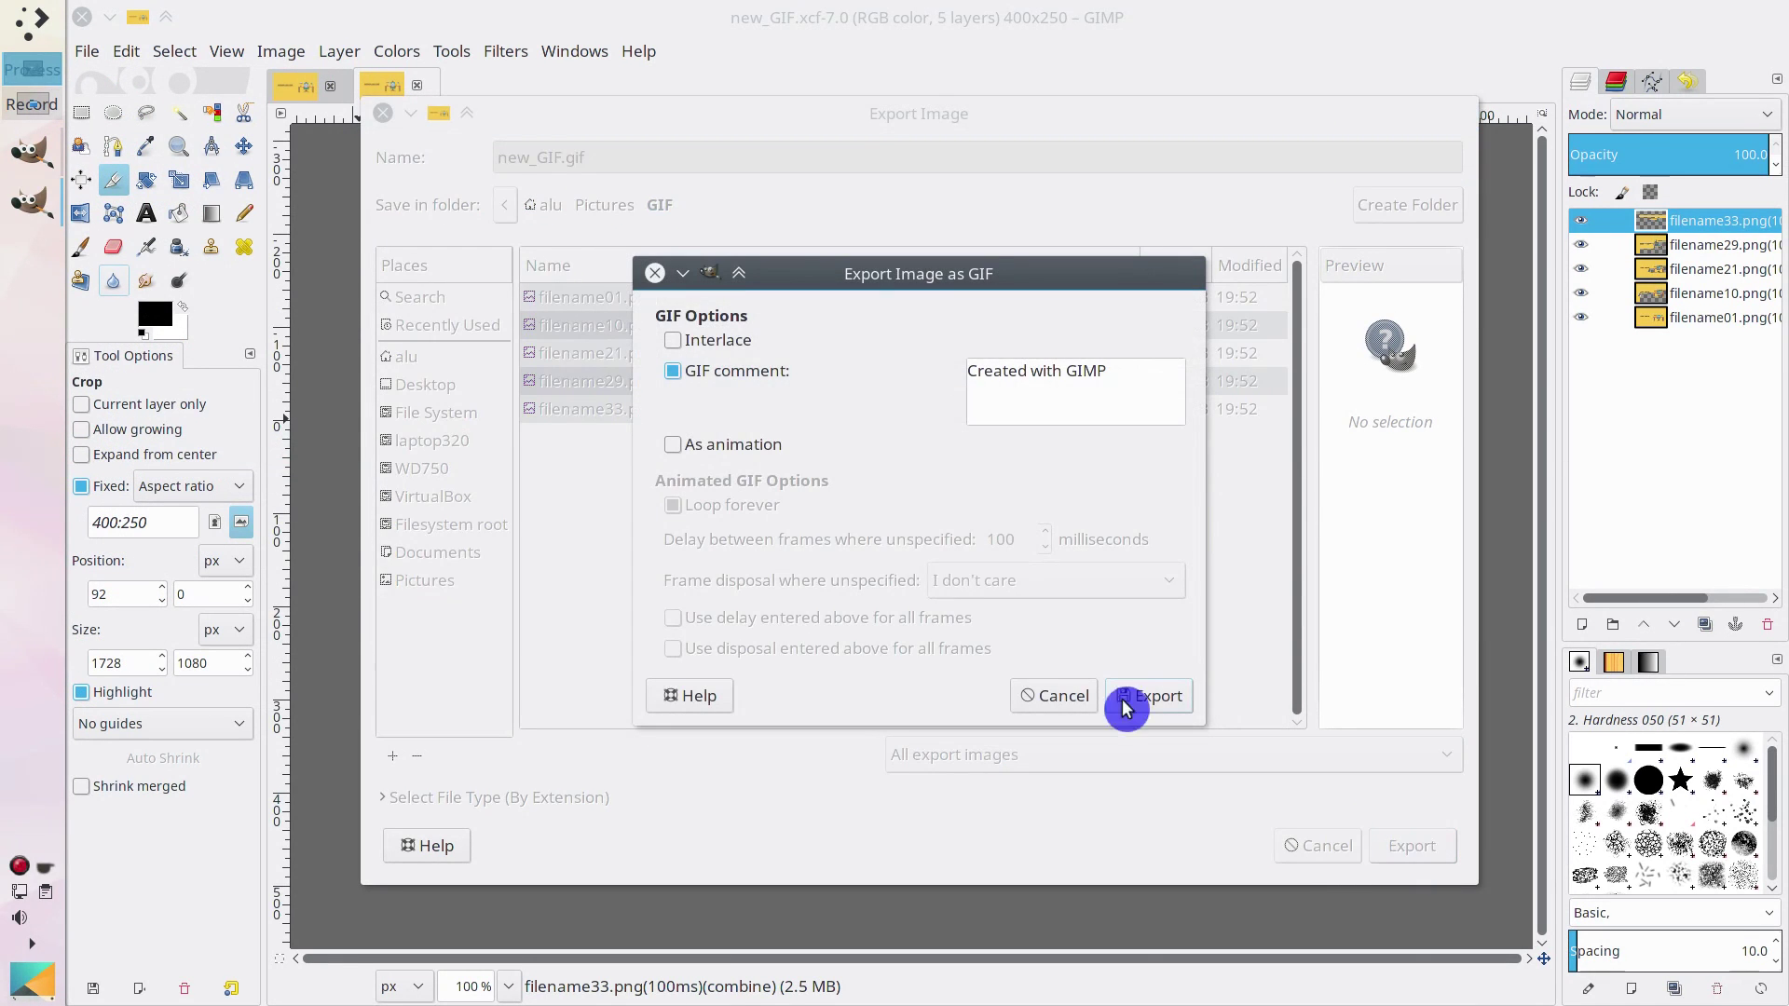
# Step: Export as a looping animation with 'I don't care' disposal and 100 ms delay
pyautogui.click(673, 447)
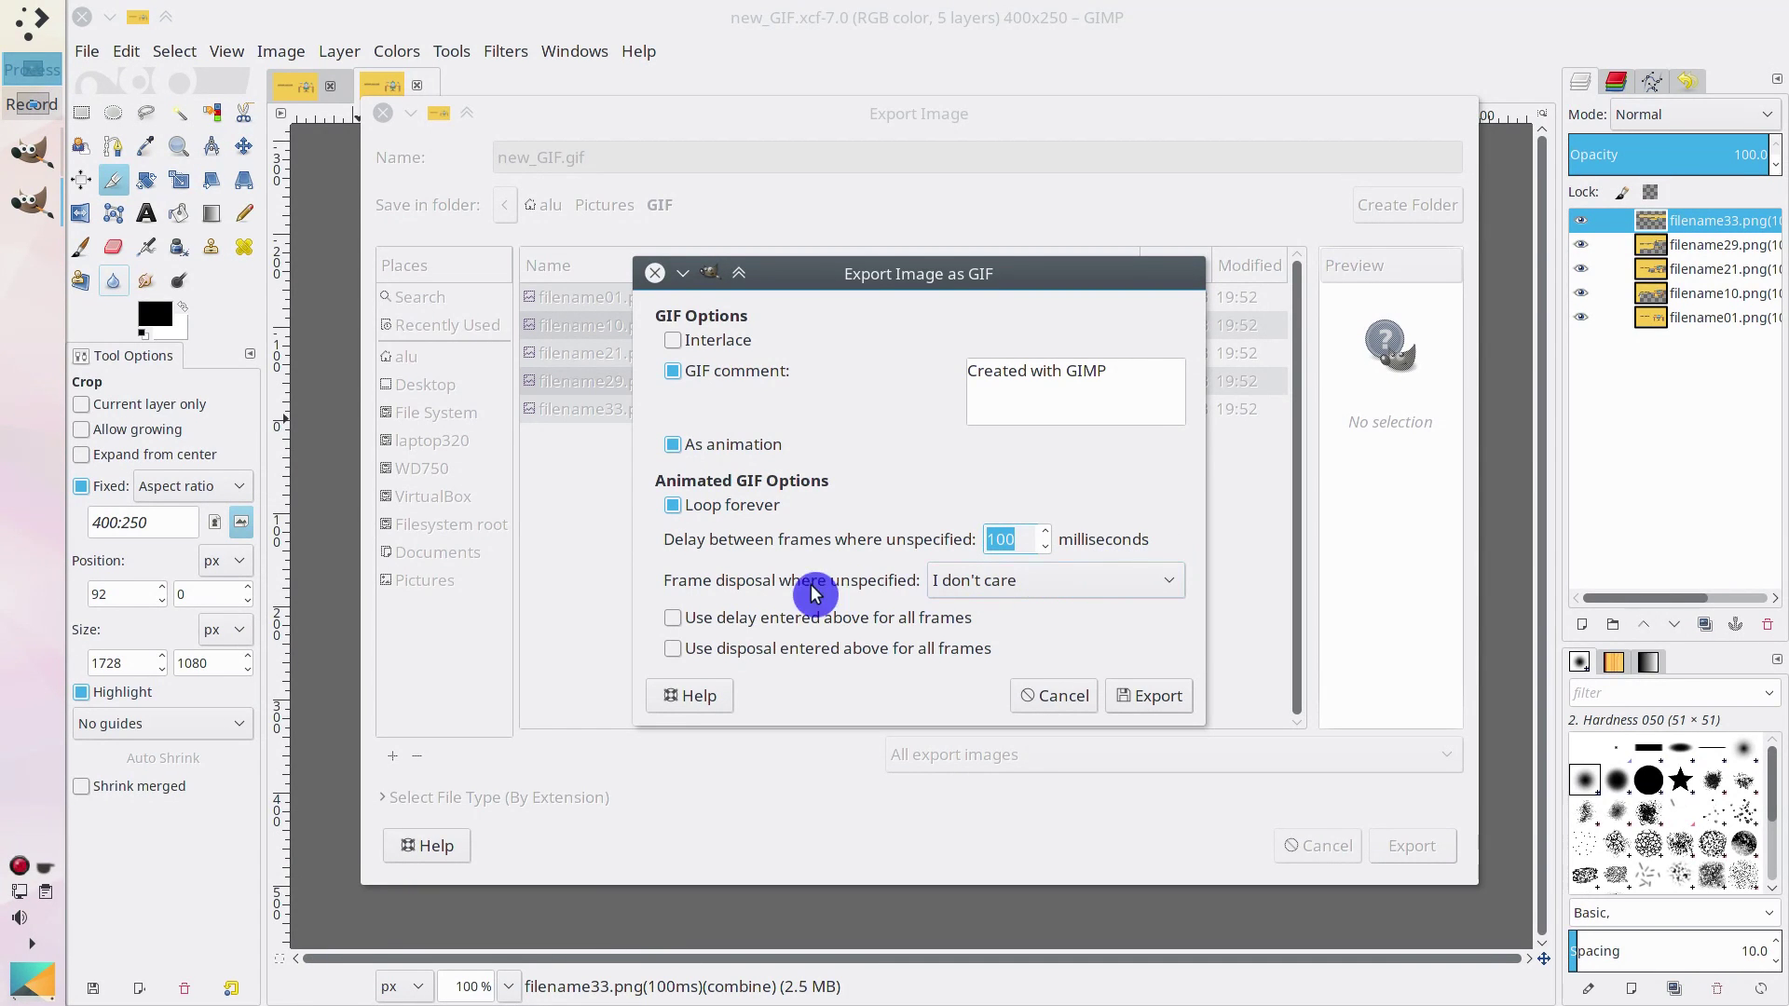
pyautogui.click(1062, 587)
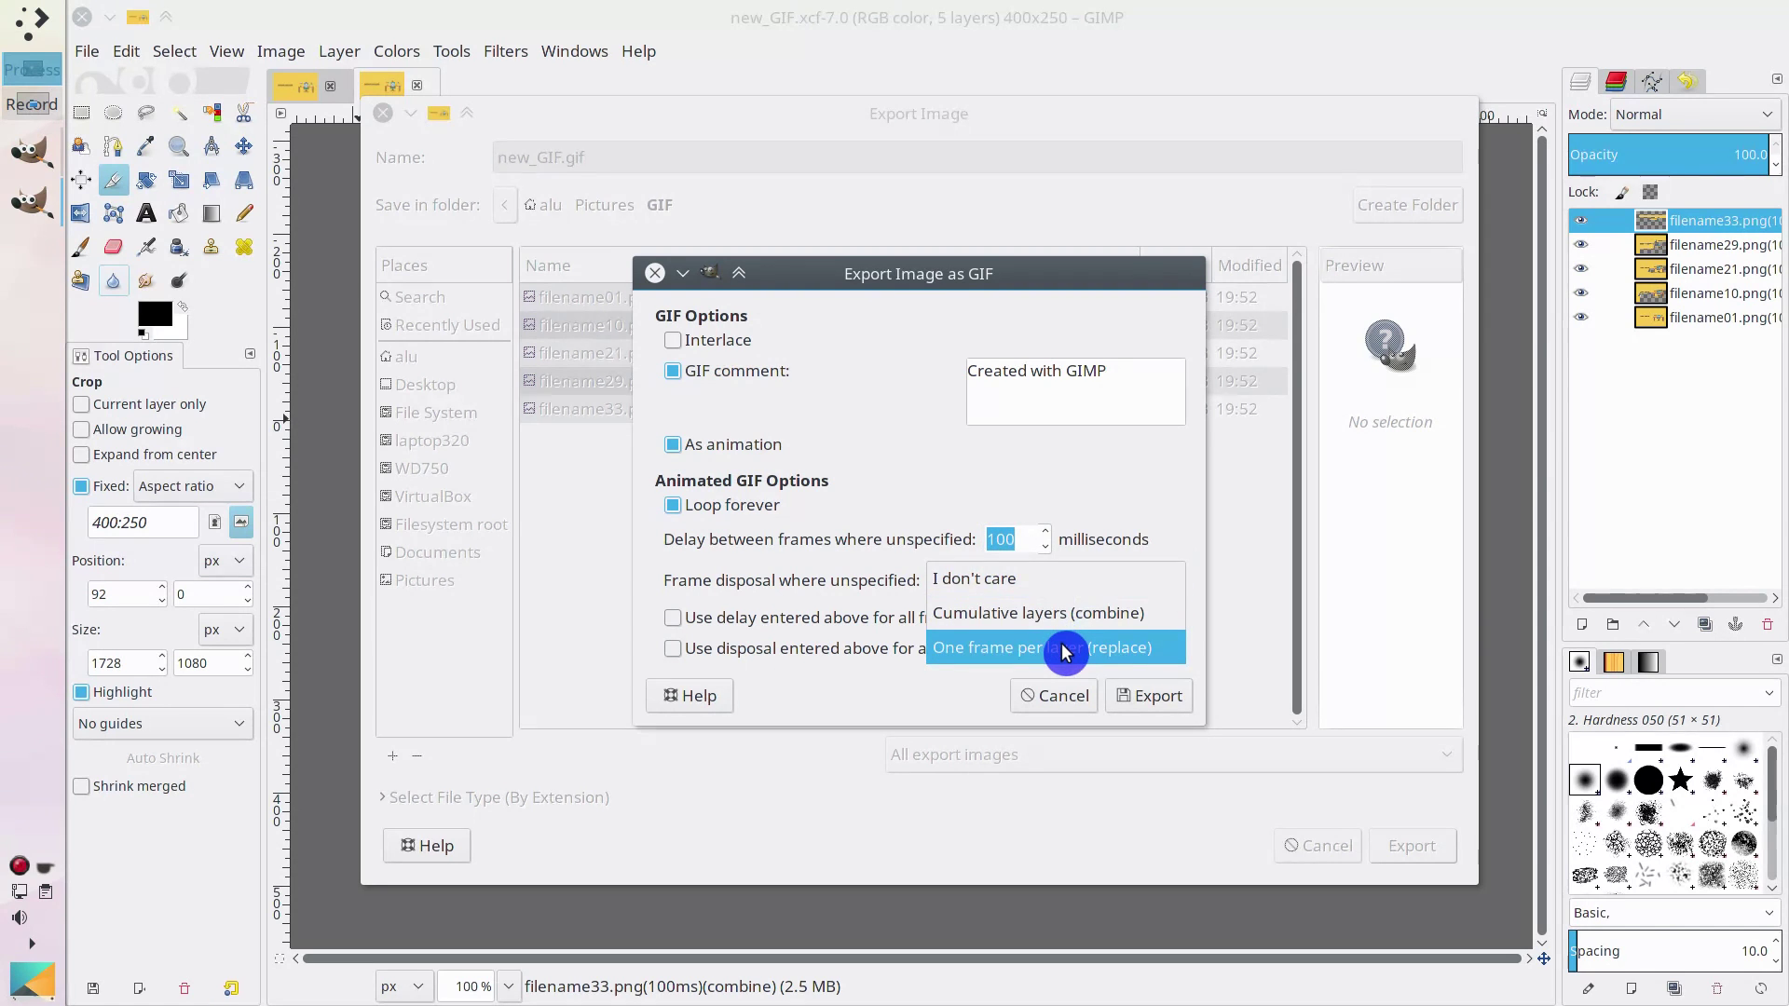
pyautogui.click(1062, 587)
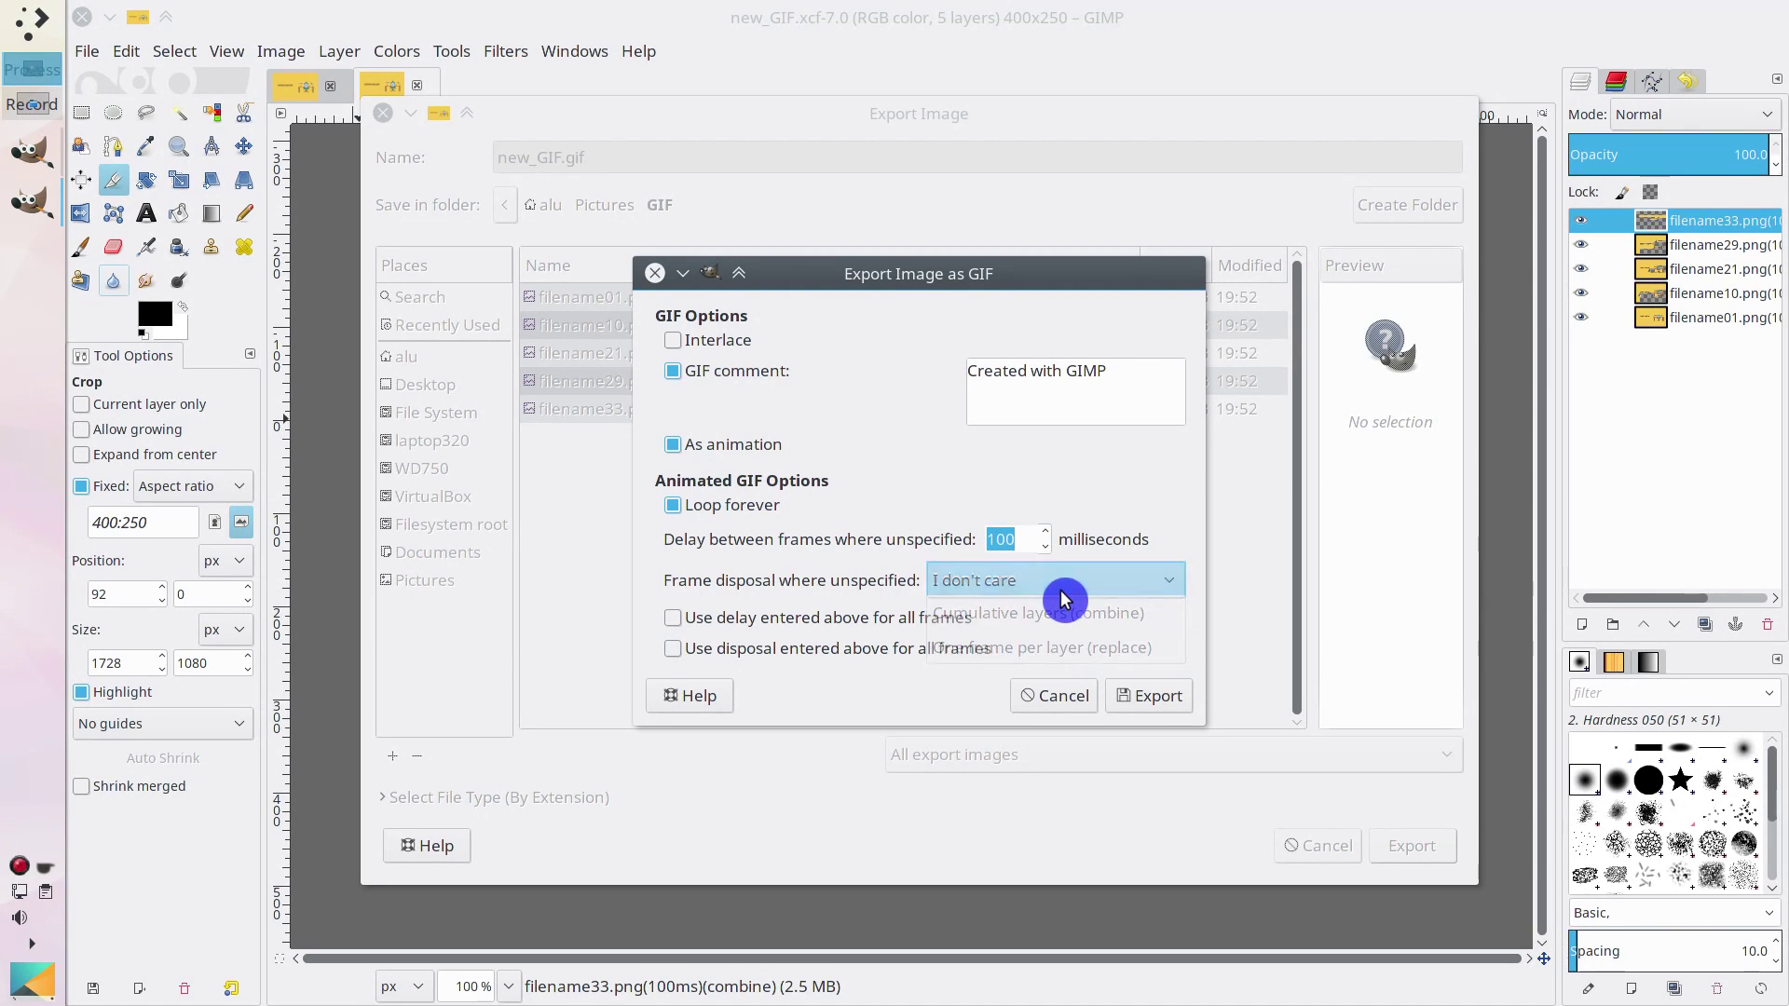
pyautogui.click(1158, 703)
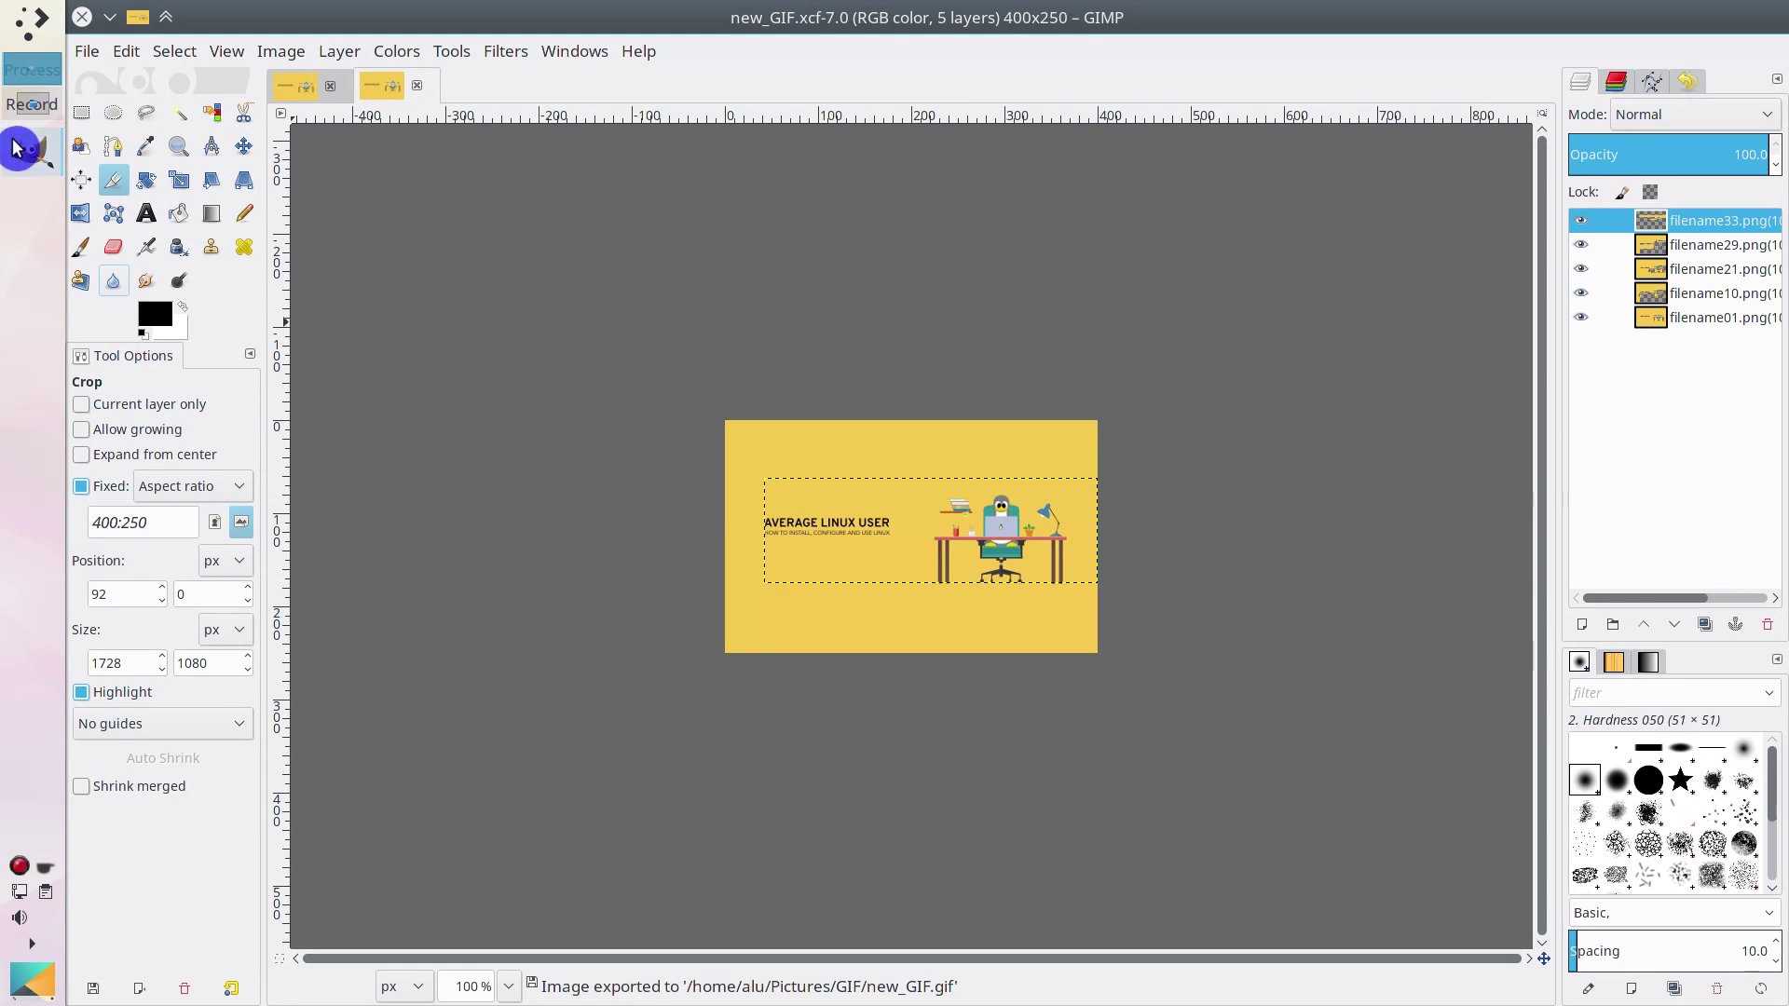
# Step: In Dolphin, open Pictures/GIF/new_GIF.gif in Gwenview to watch the 400×250 animation
pyautogui.click(31, 22)
pyautogui.click(279, 140)
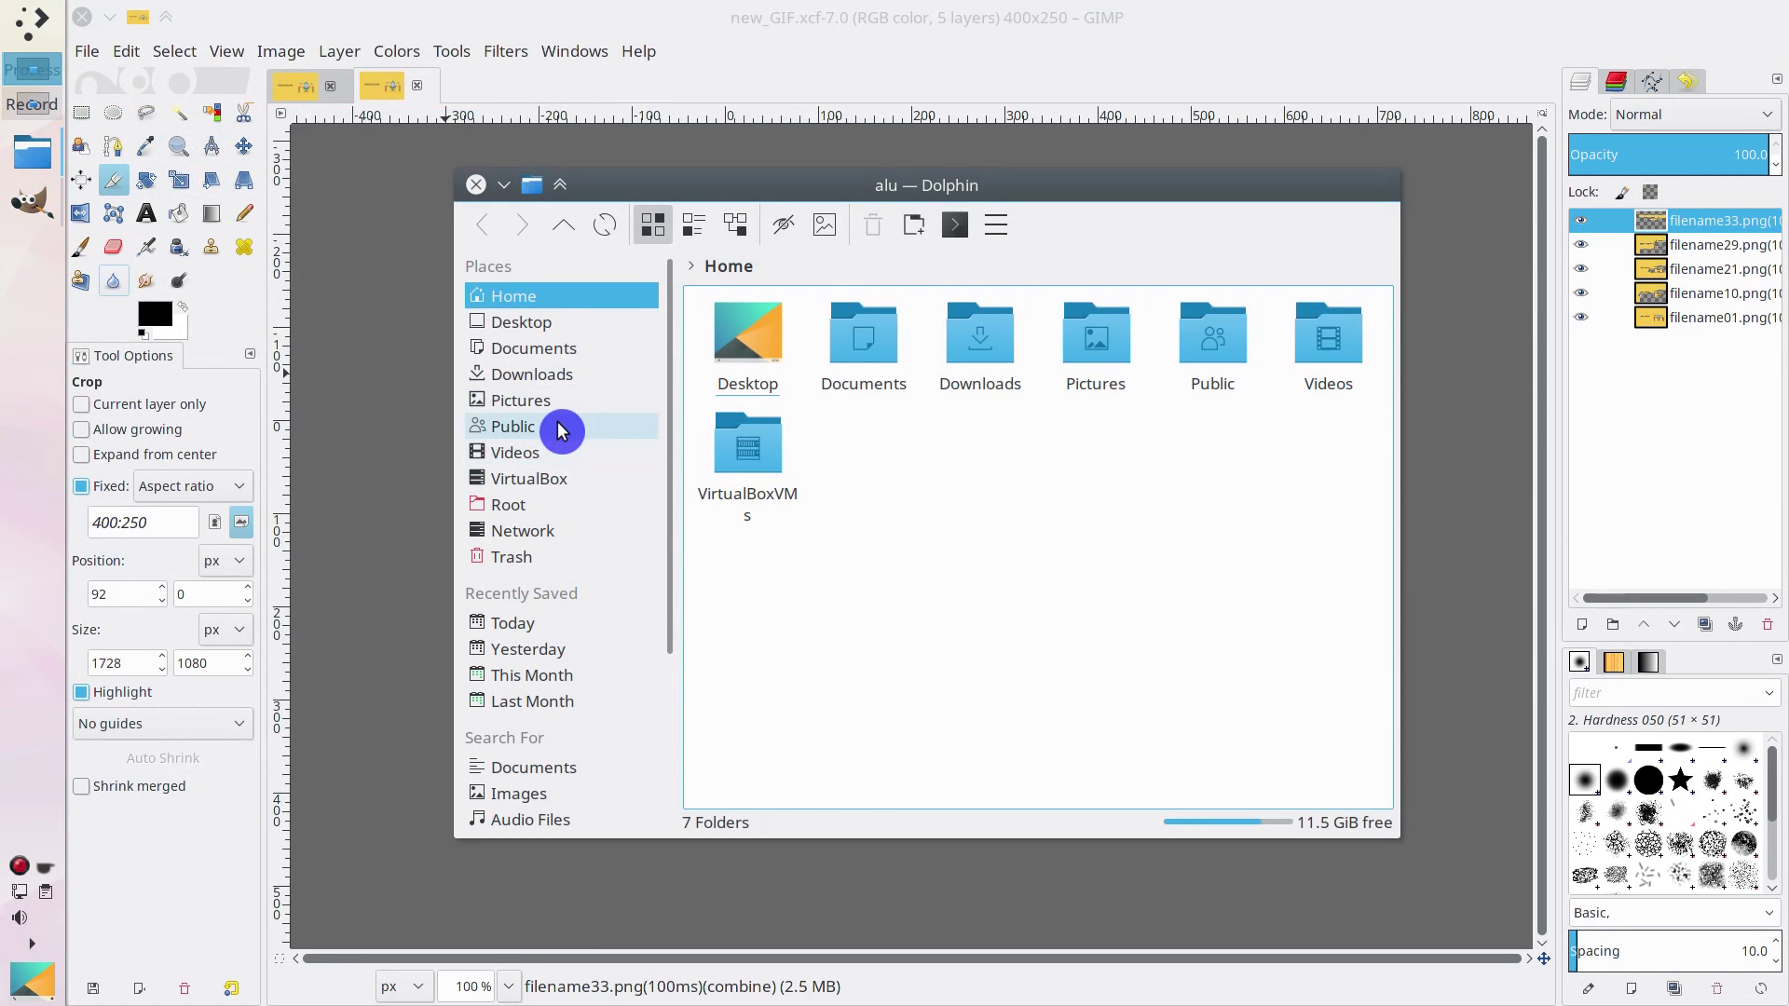
pyautogui.click(562, 405)
pyautogui.click(787, 377)
pyautogui.click(1264, 390)
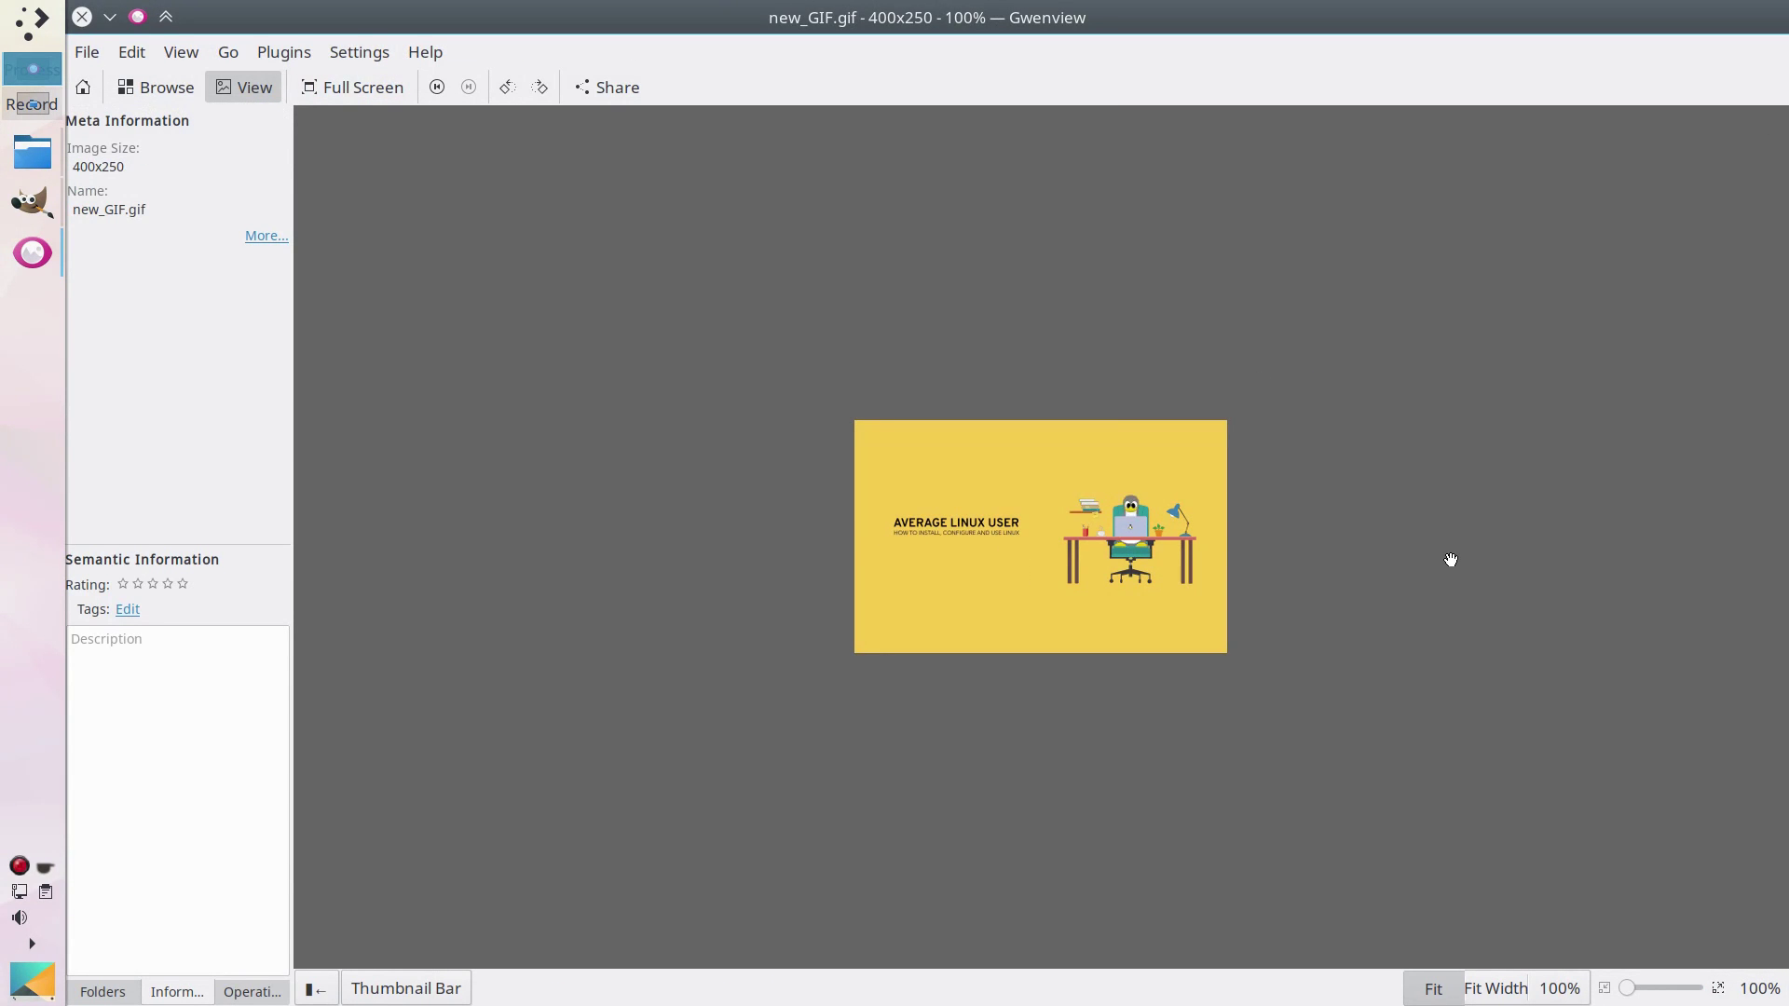
# Step: Overwrite new_GIF.gif with a 200 ms frame delay, then play it in Gwenview to check the slower animation
pyautogui.click(82, 16)
pyautogui.click(37, 201)
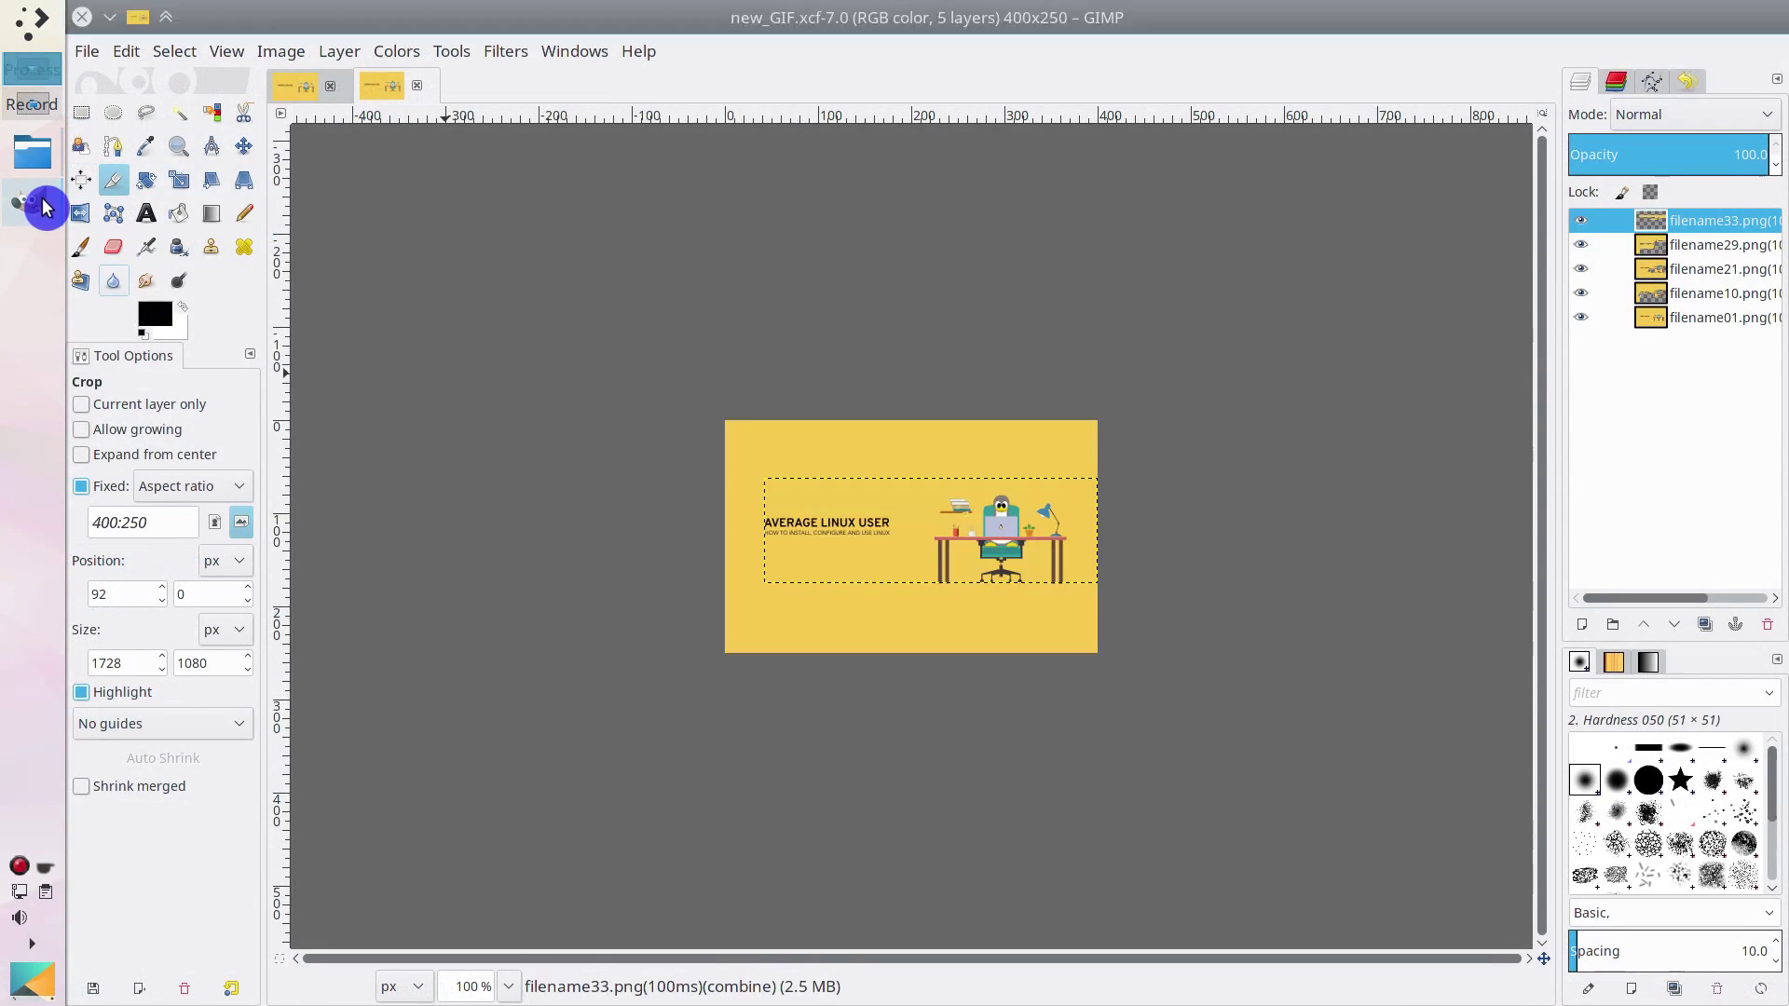
pyautogui.click(87, 52)
pyautogui.click(160, 447)
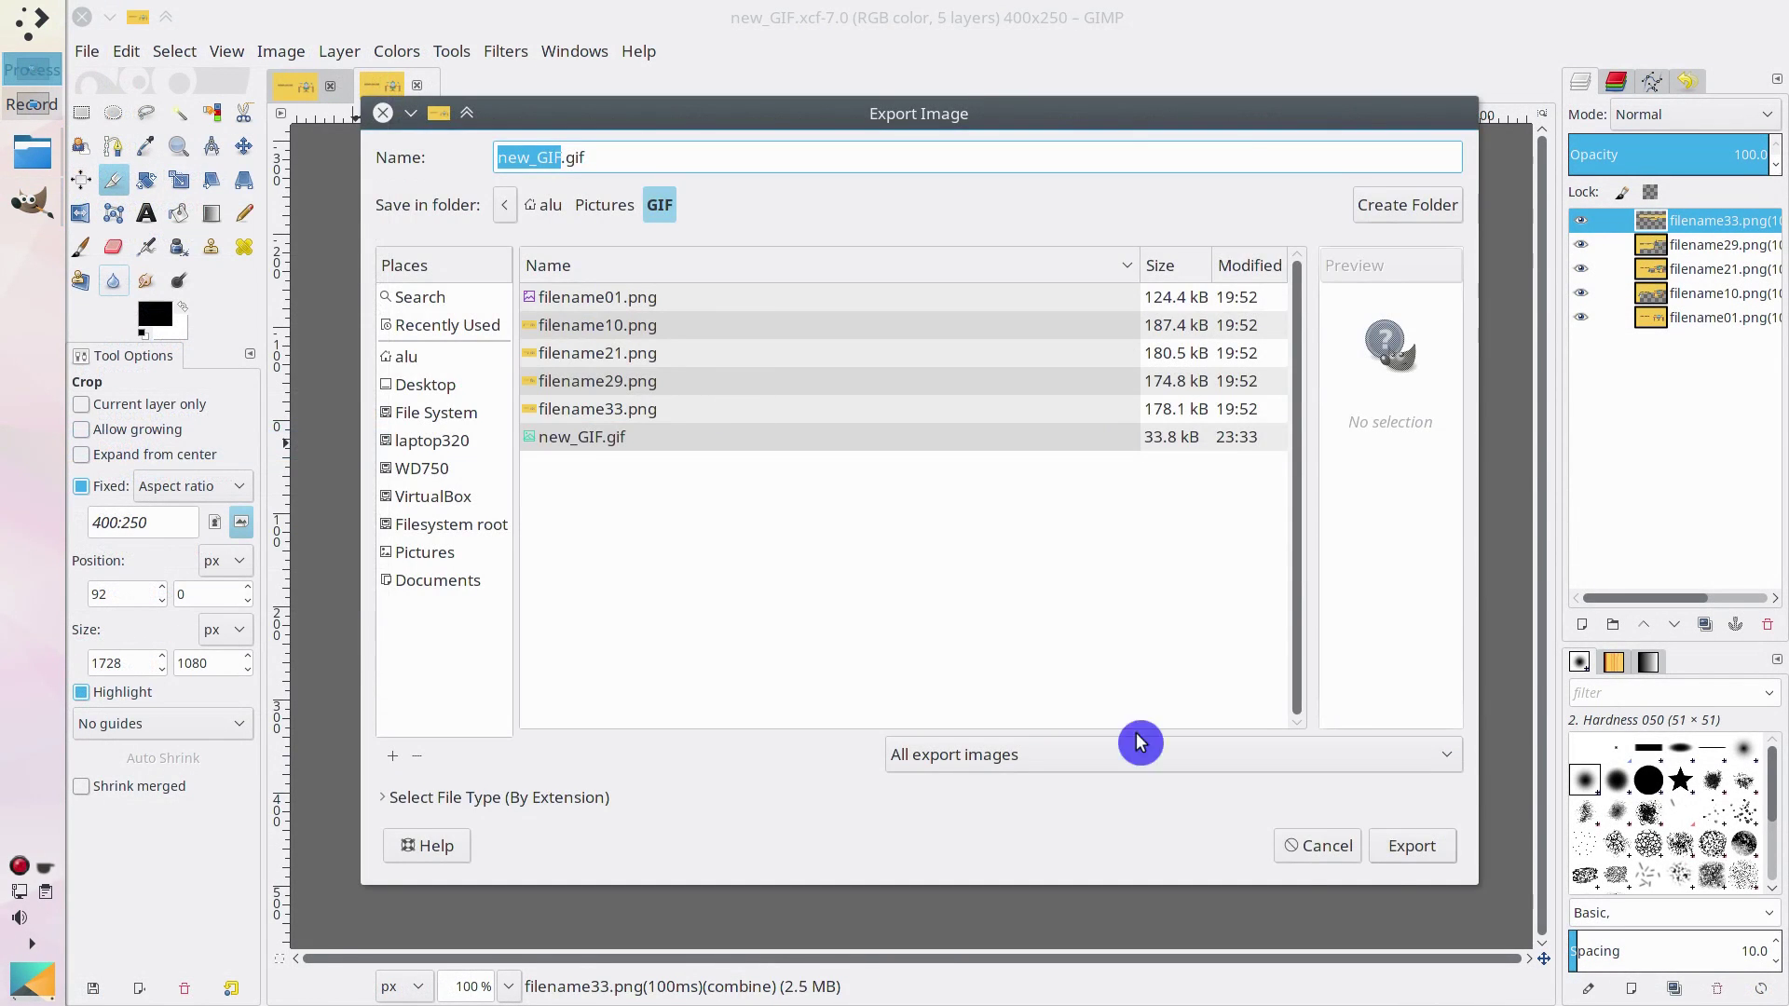
pyautogui.click(1406, 846)
pyautogui.click(1129, 613)
pyautogui.click(1001, 538)
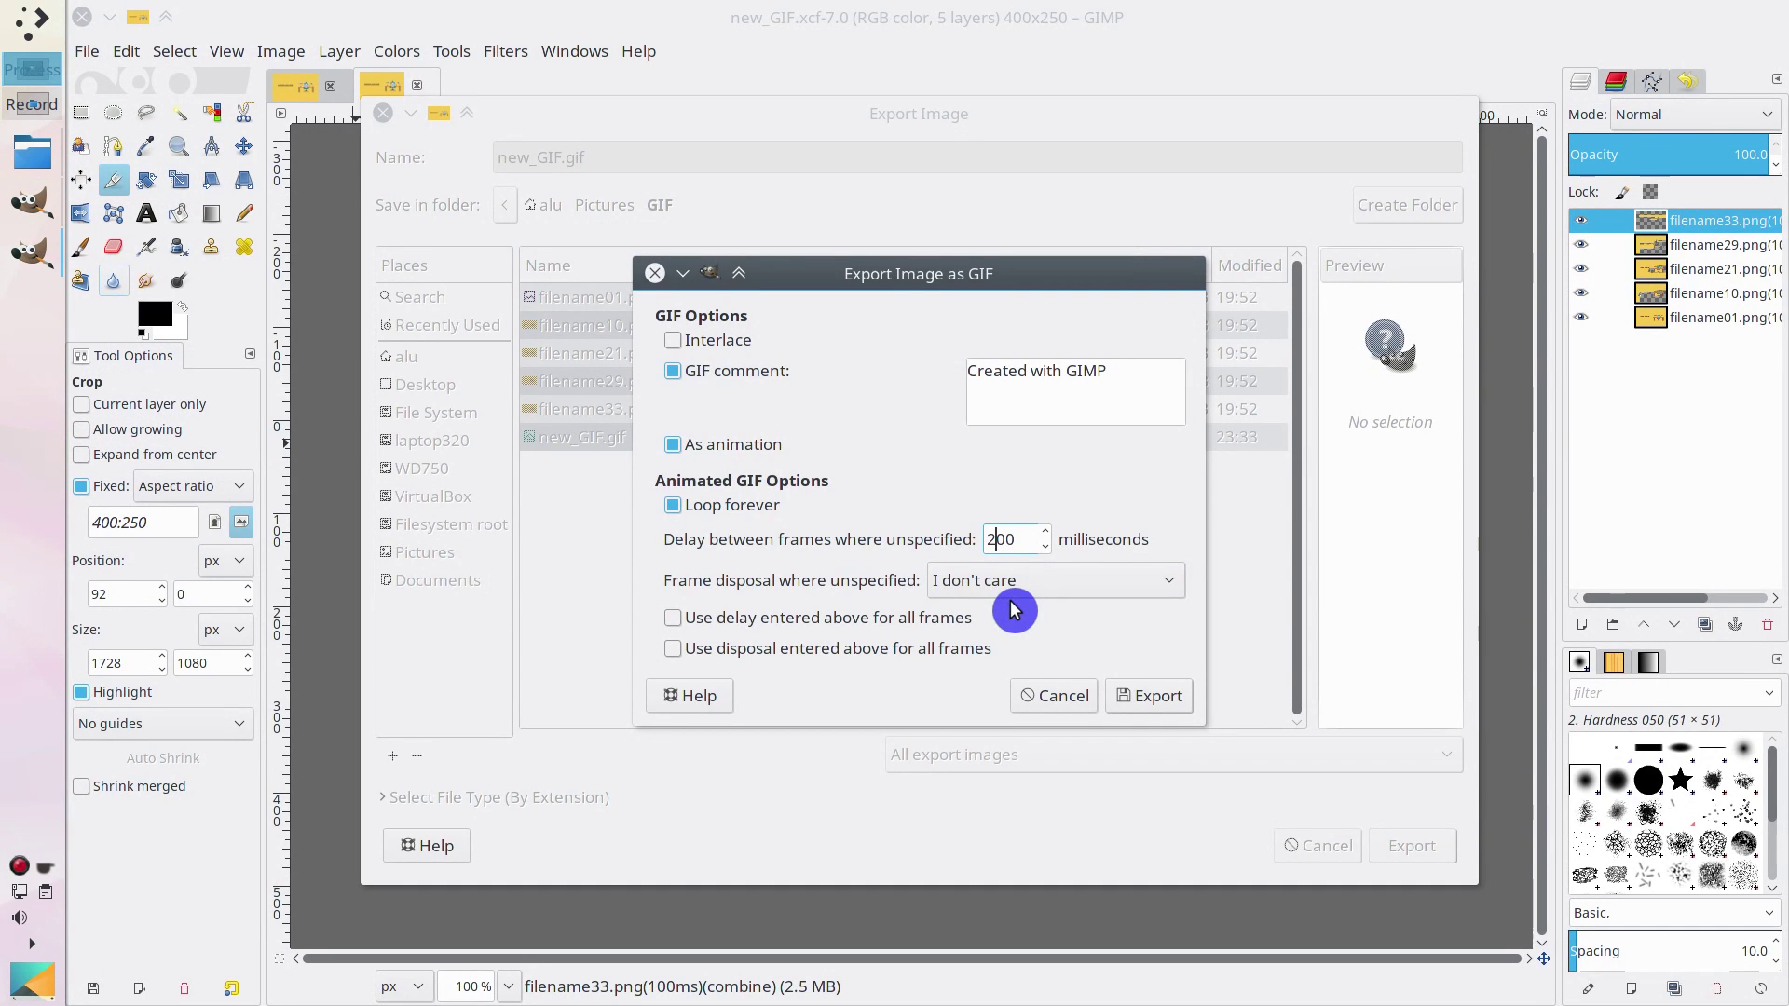
pyautogui.click(1138, 697)
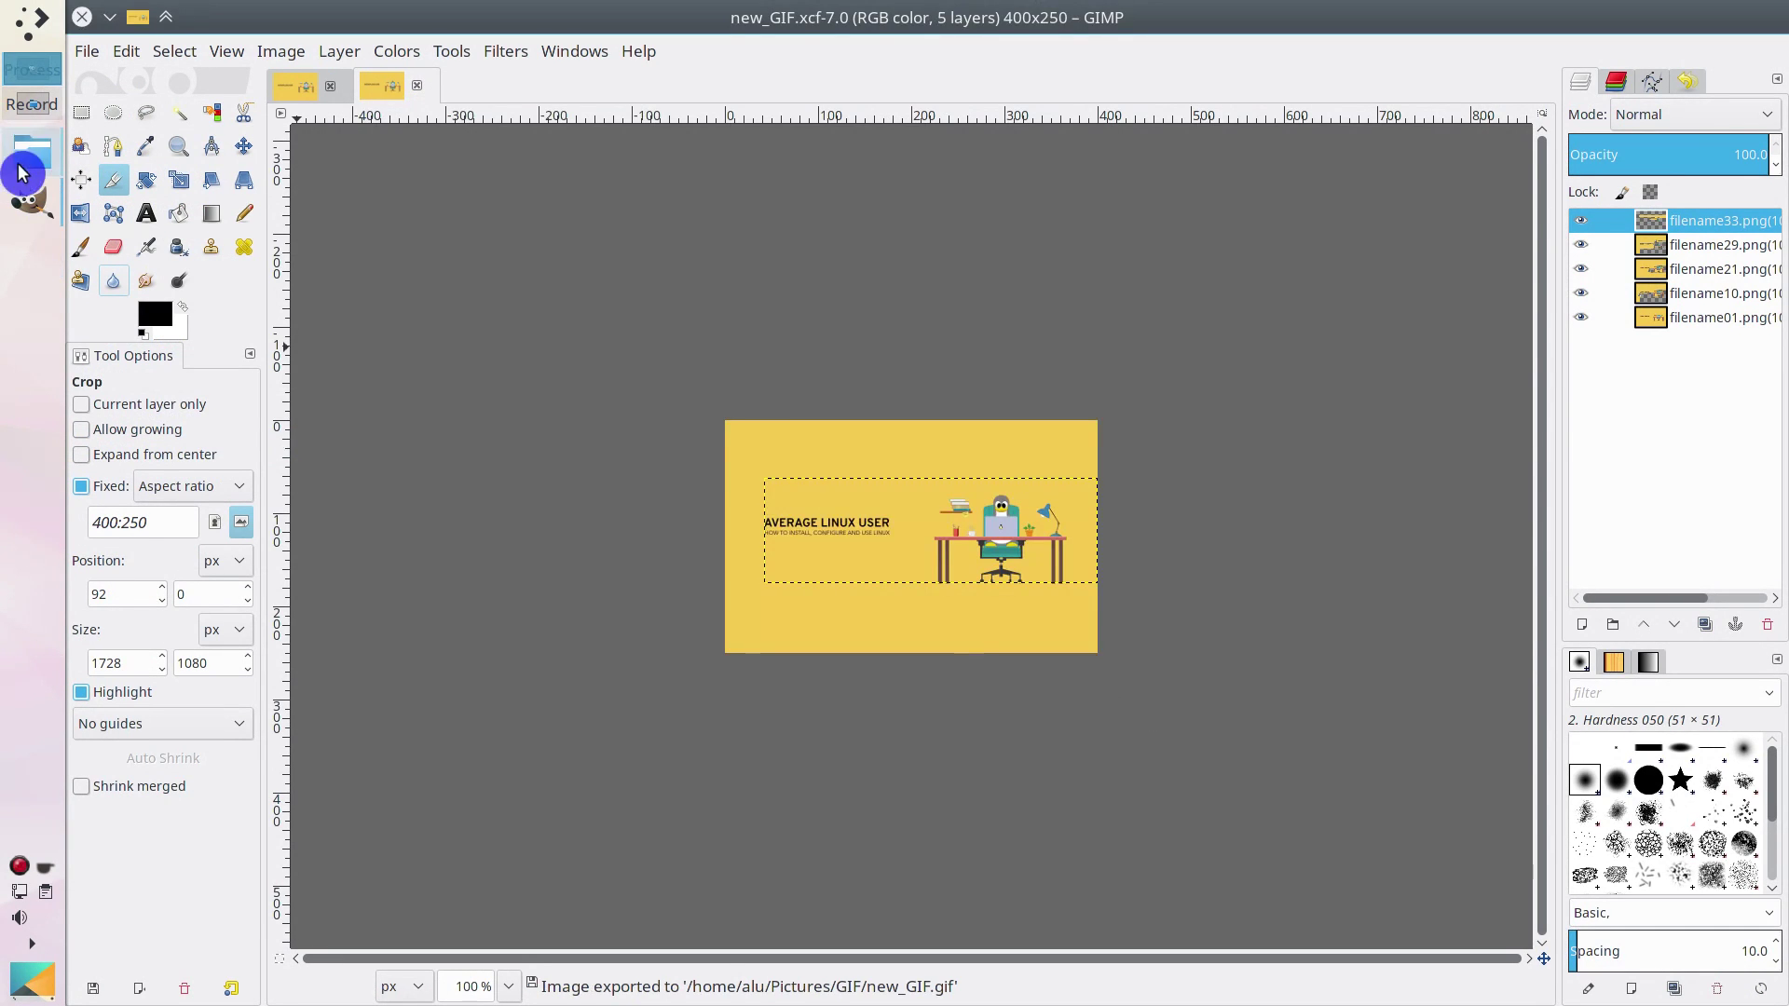
pyautogui.click(23, 173)
pyautogui.click(1261, 388)
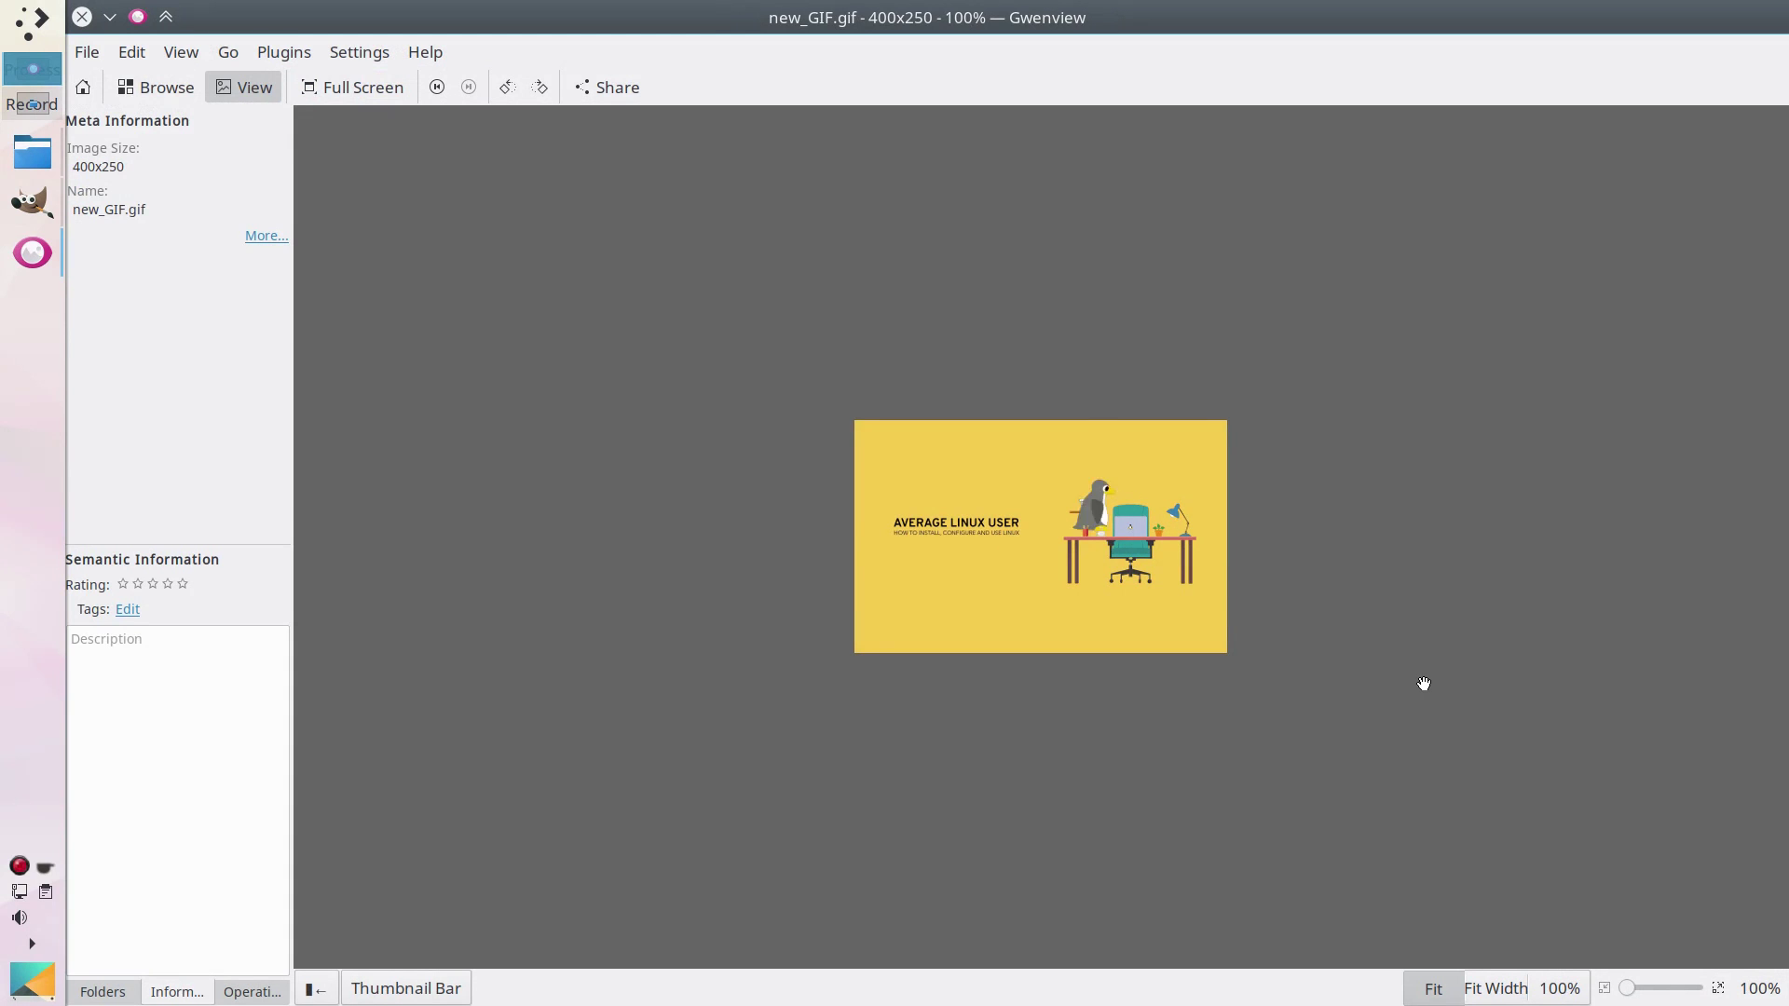
# Step: Open the Properties of new_GIF.gif in Dolphin to check its 33.0 KiB size
pyautogui.click(82, 17)
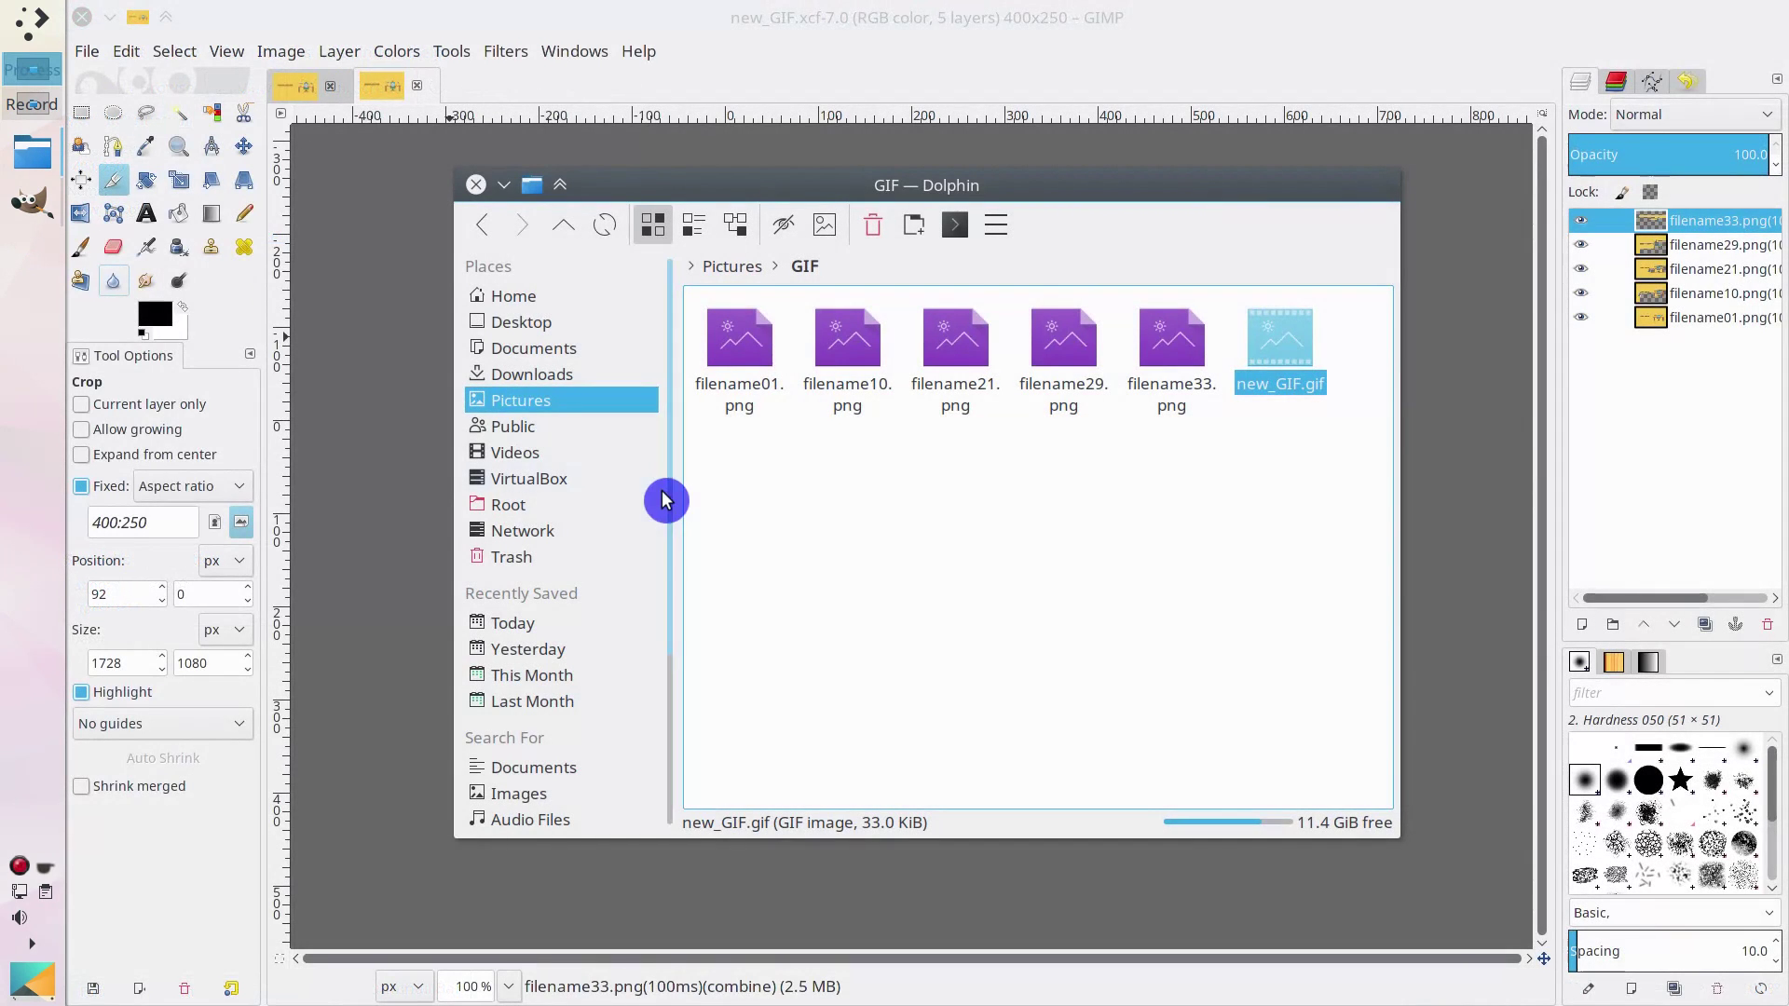
pyautogui.rightClick(1278, 389)
pyautogui.click(1339, 629)
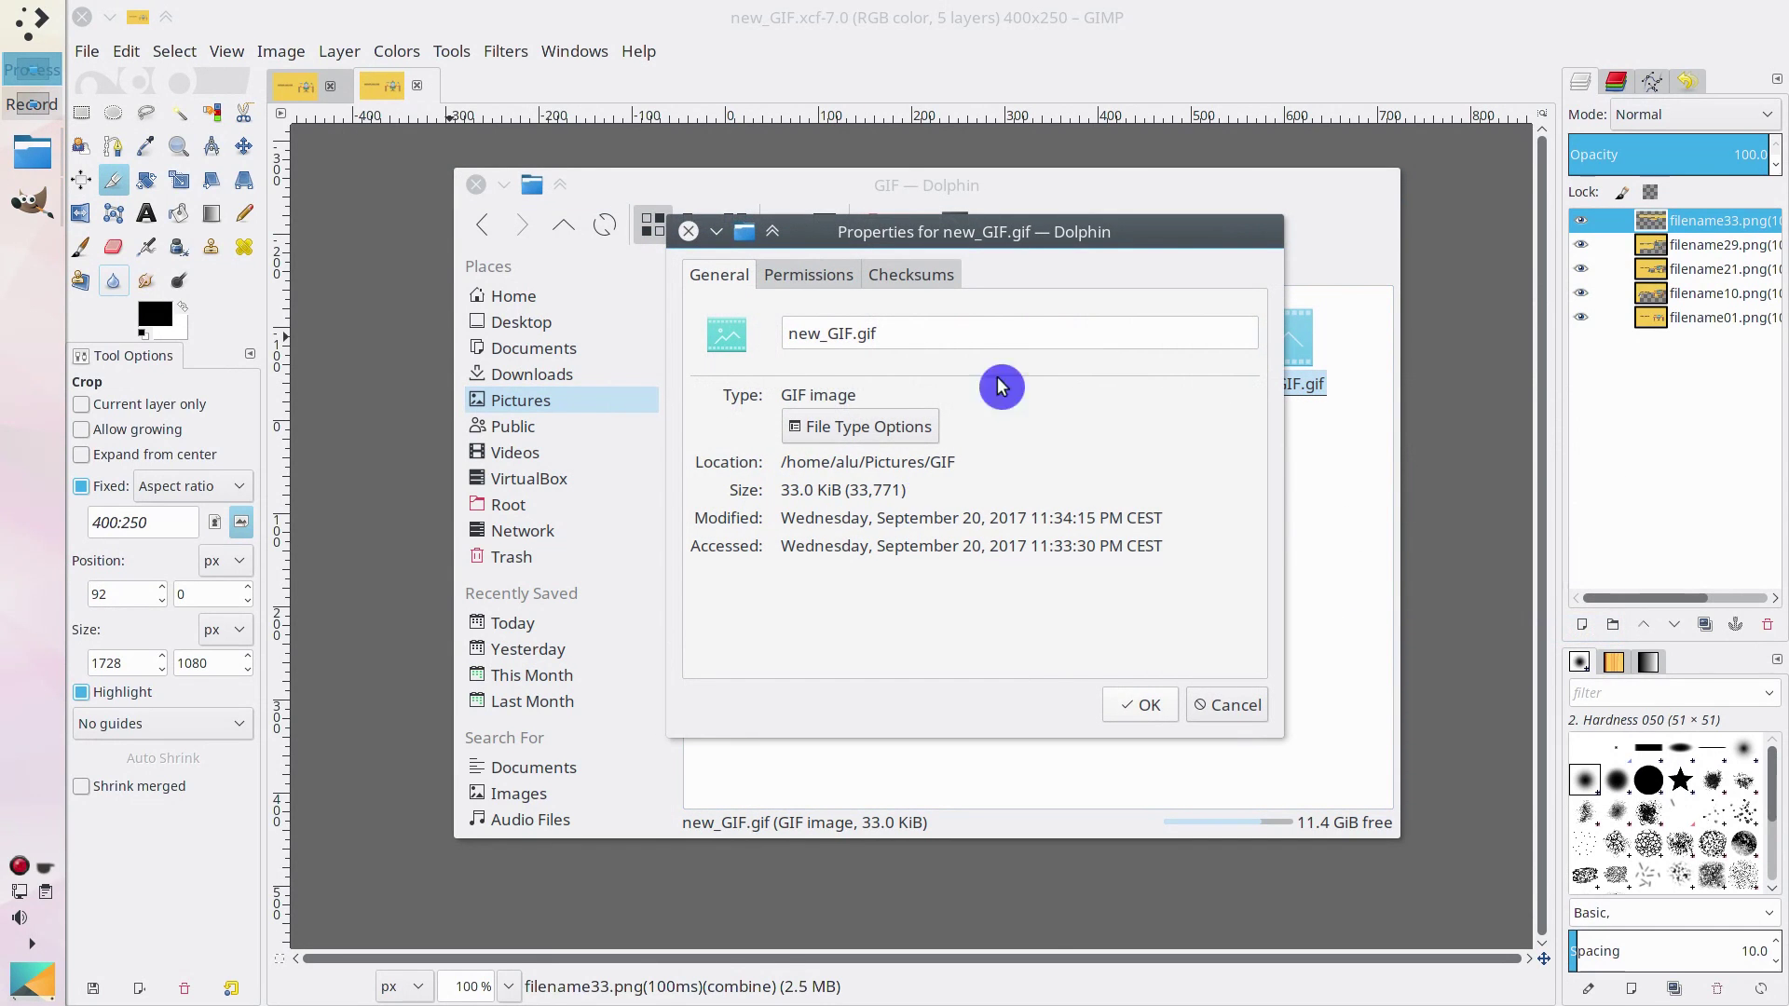
# Step: In GIMP, confirm in Scale Image that the image is still 400×250, without changing it
pyautogui.click(878, 44)
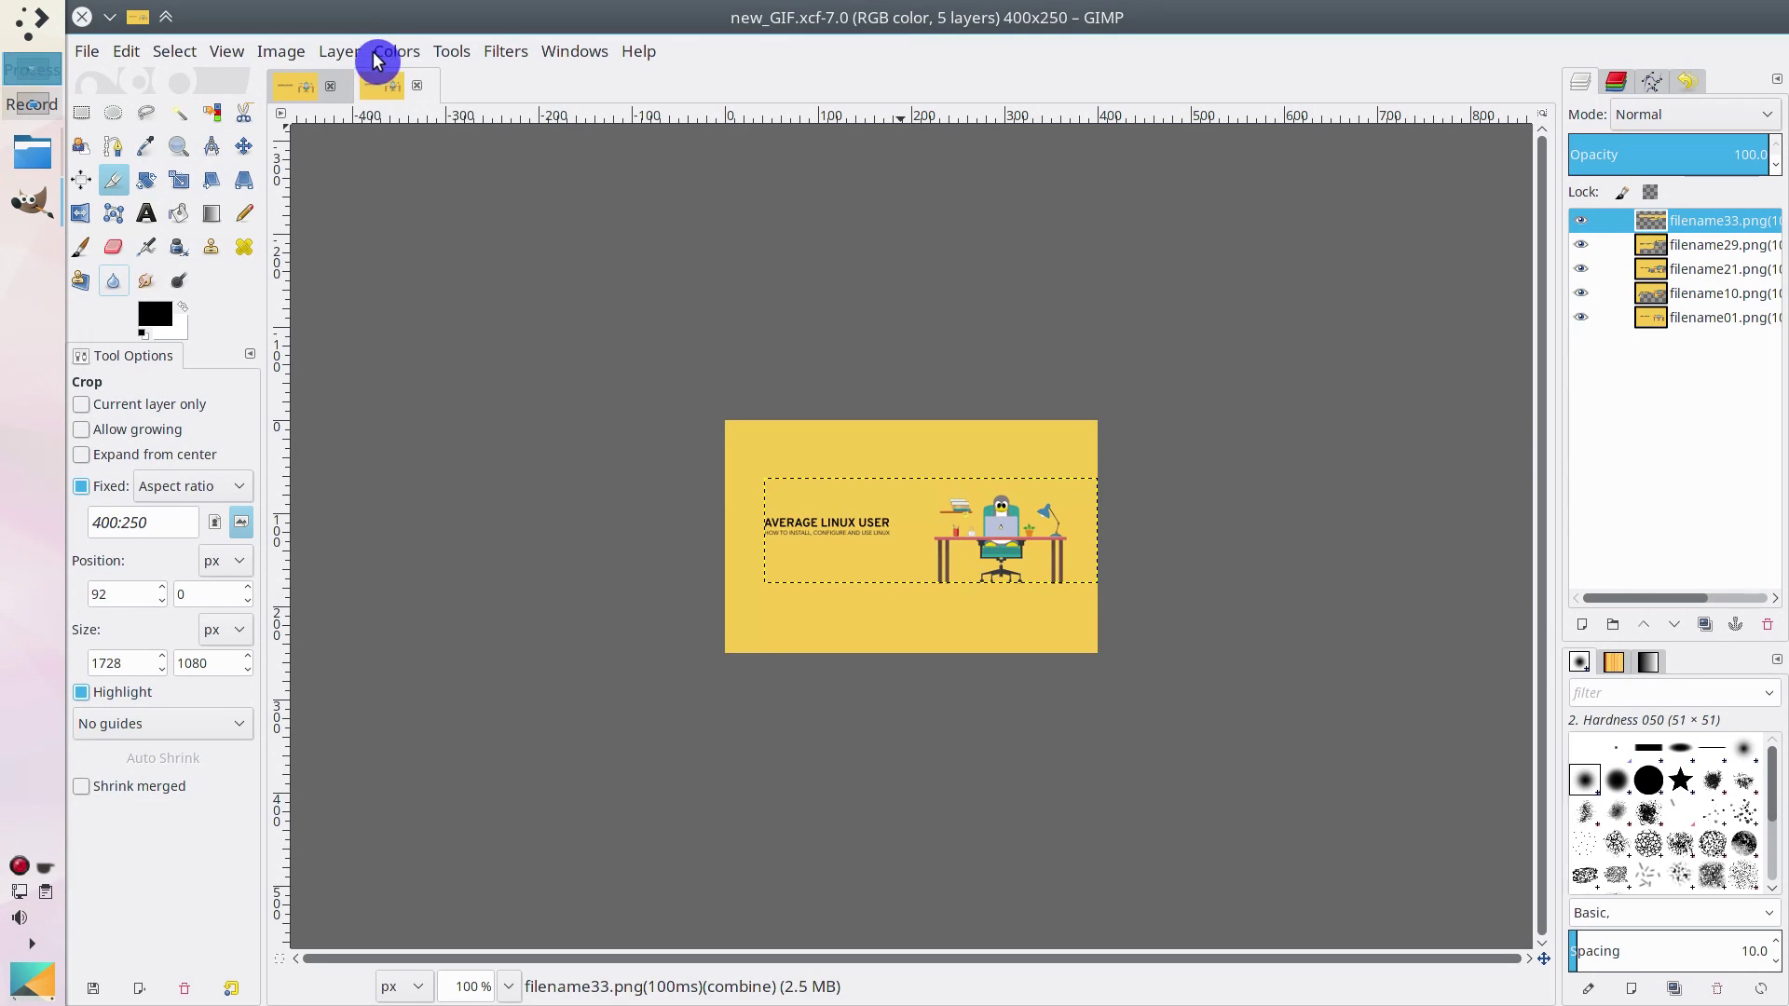
pyautogui.click(305, 54)
pyautogui.click(335, 310)
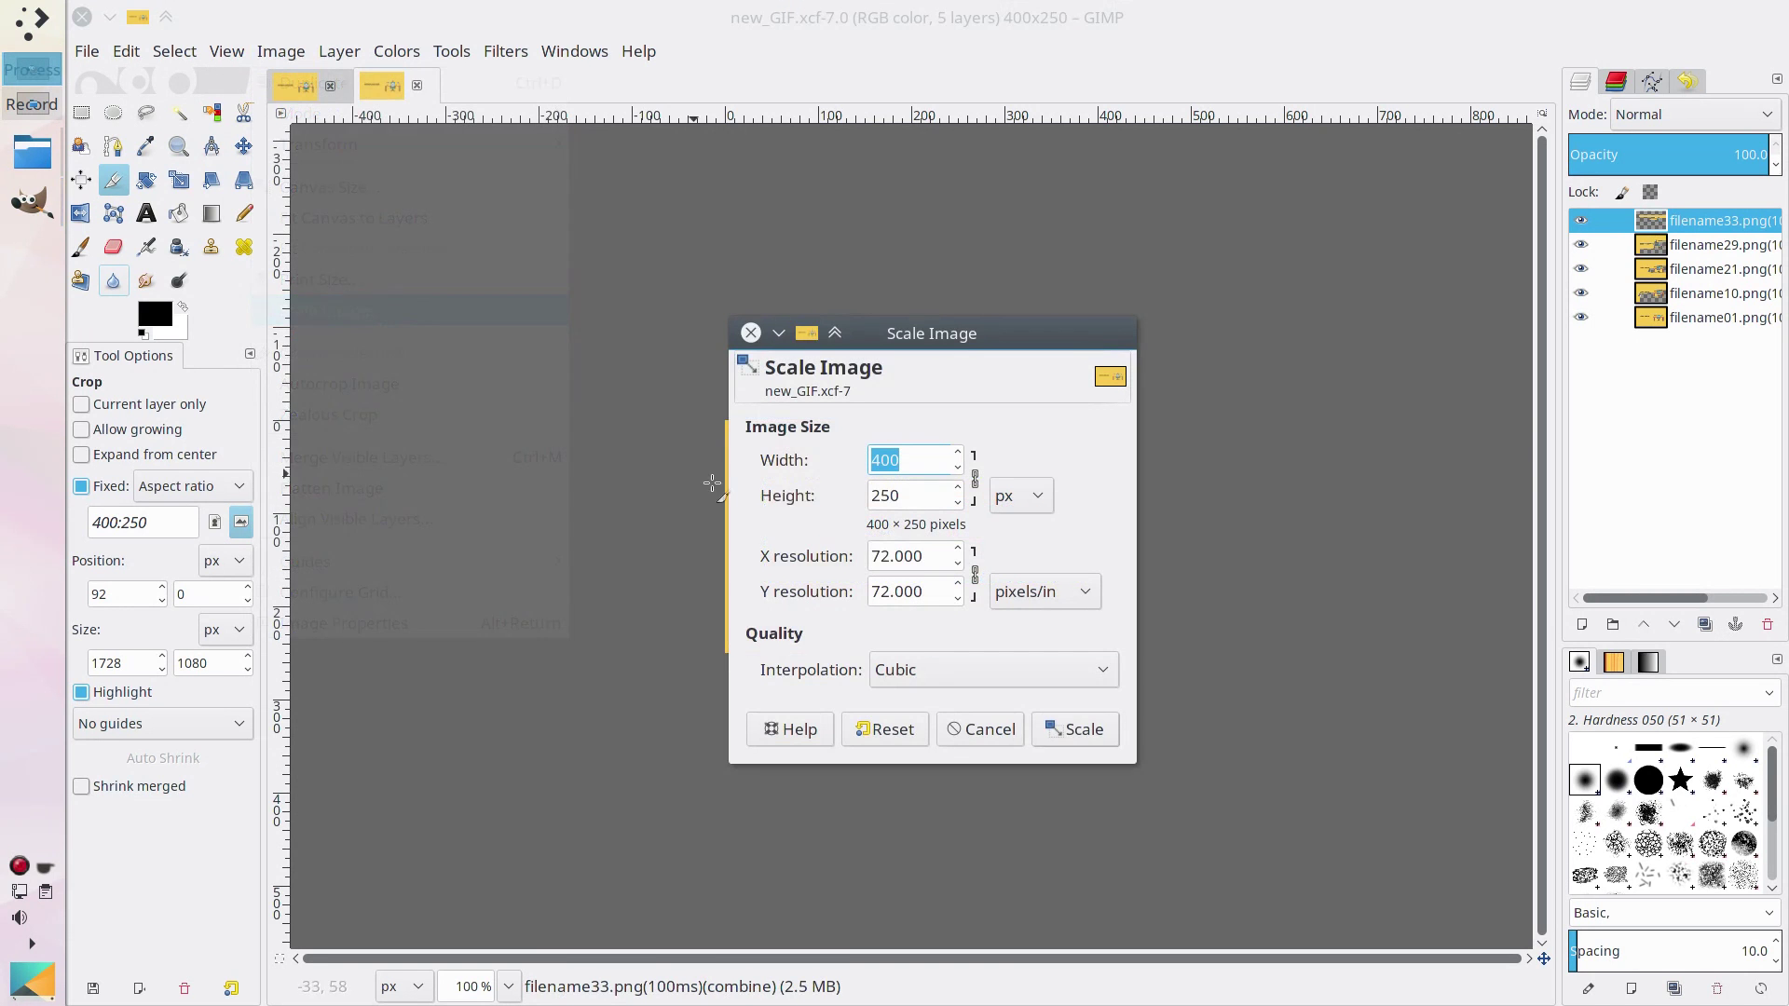
pyautogui.click(1102, 745)
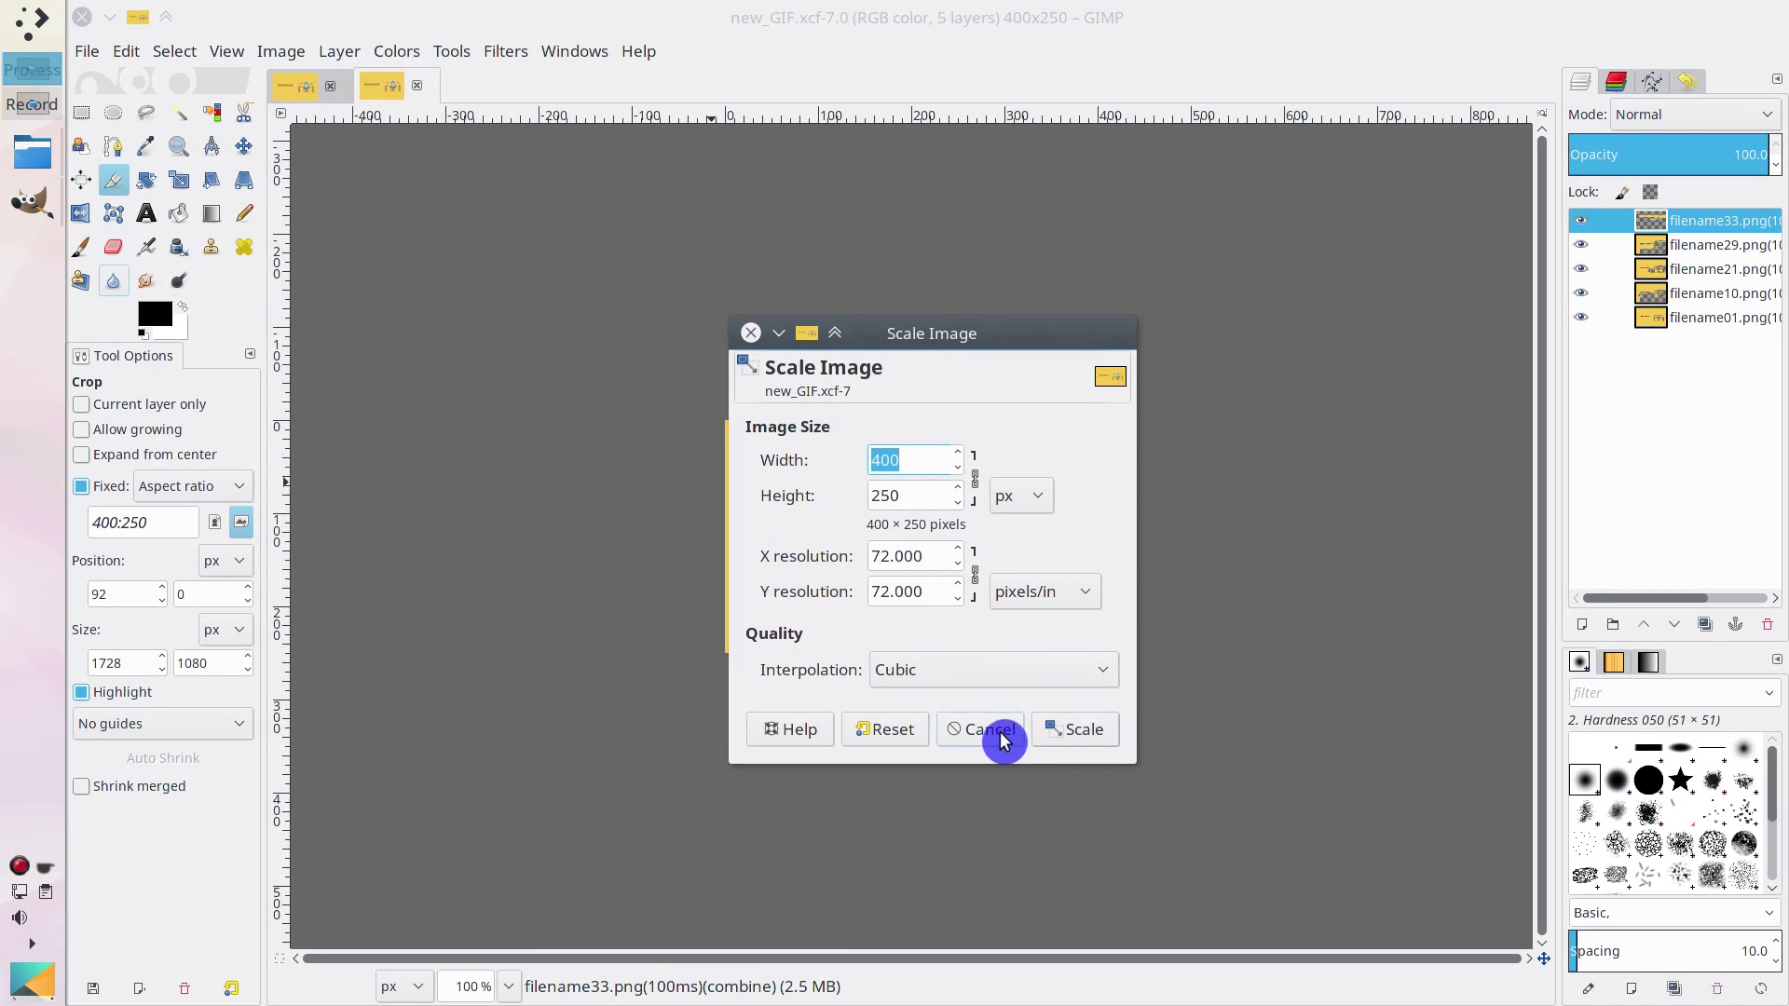
# Step: Close the Properties window and Dolphin, then quit GIMP, discarding the project changes
pyautogui.click(38, 158)
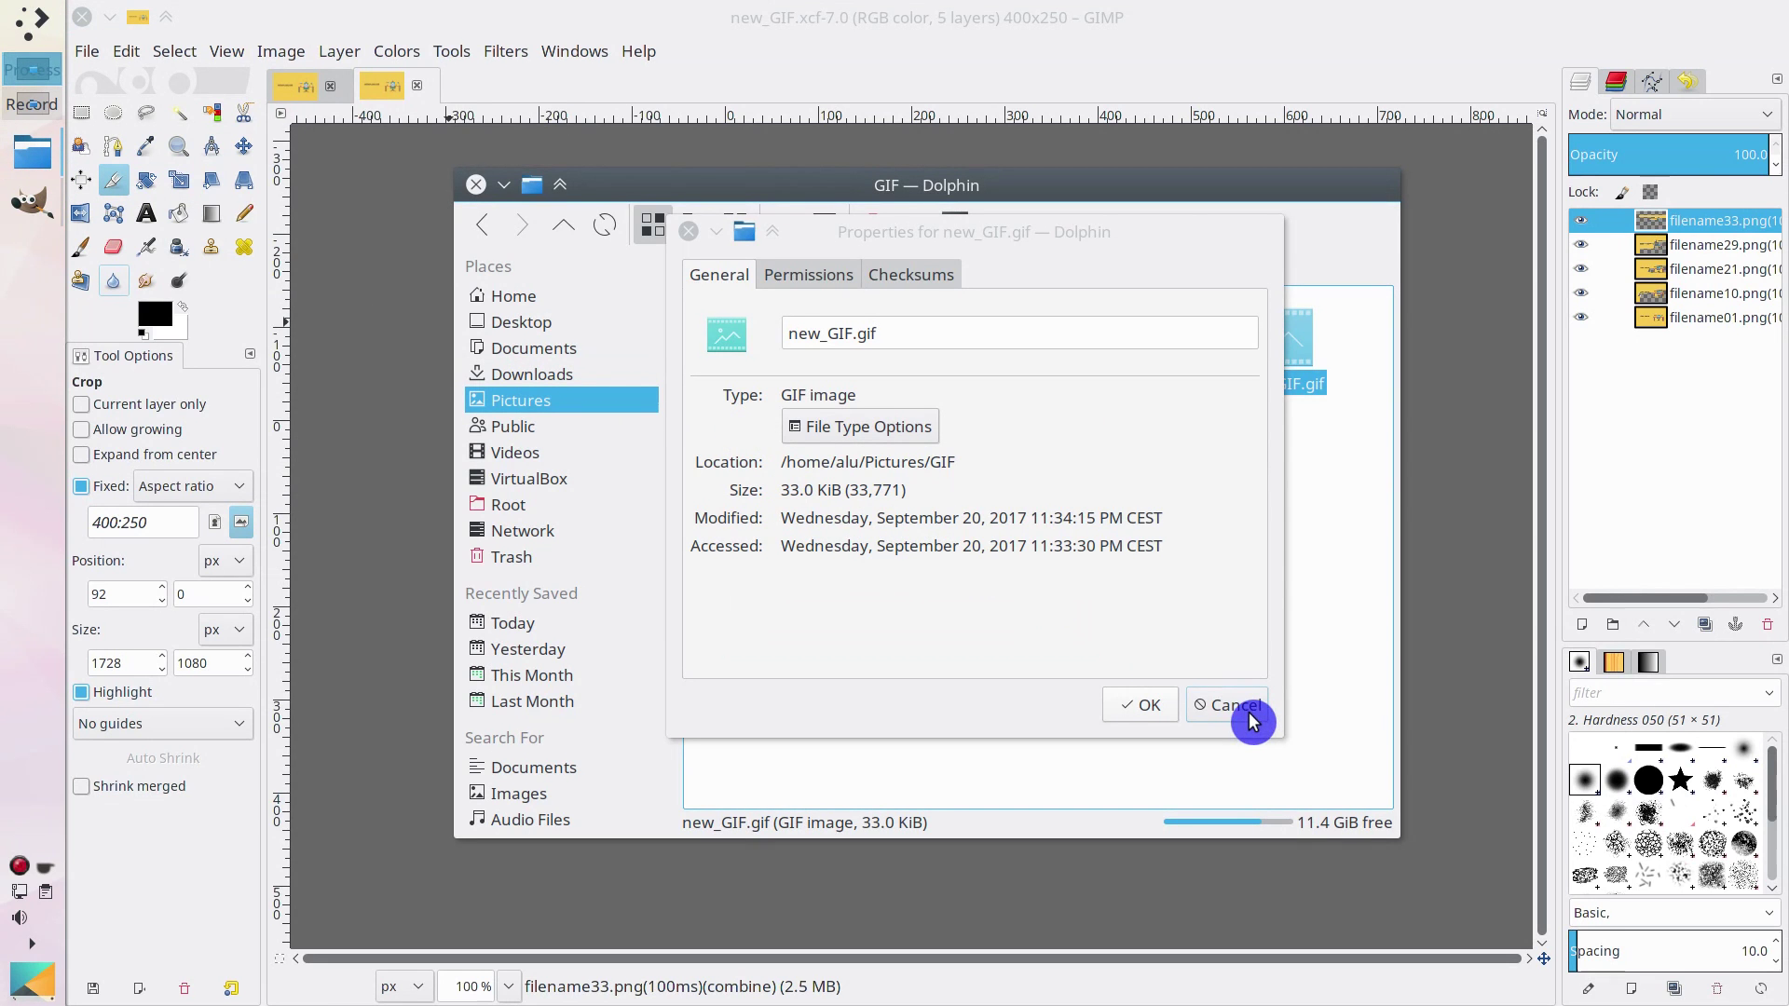
pyautogui.click(689, 231)
pyautogui.click(476, 185)
pyautogui.click(82, 16)
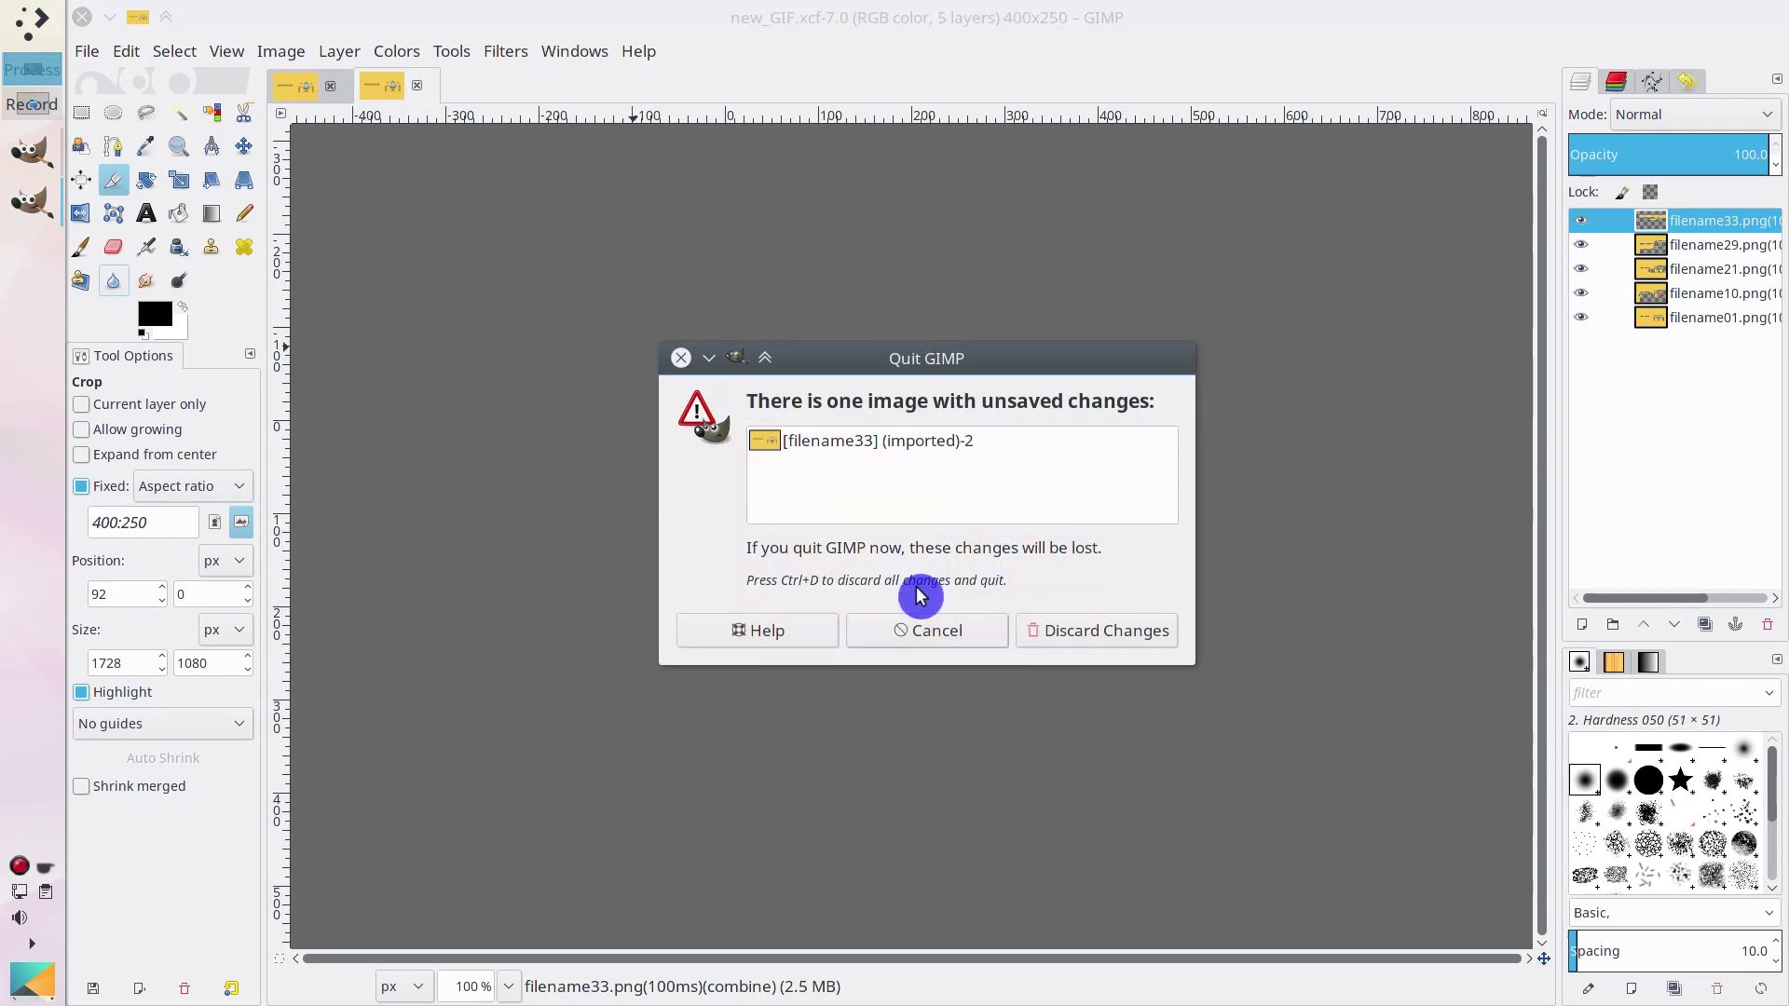
pyautogui.click(1070, 639)
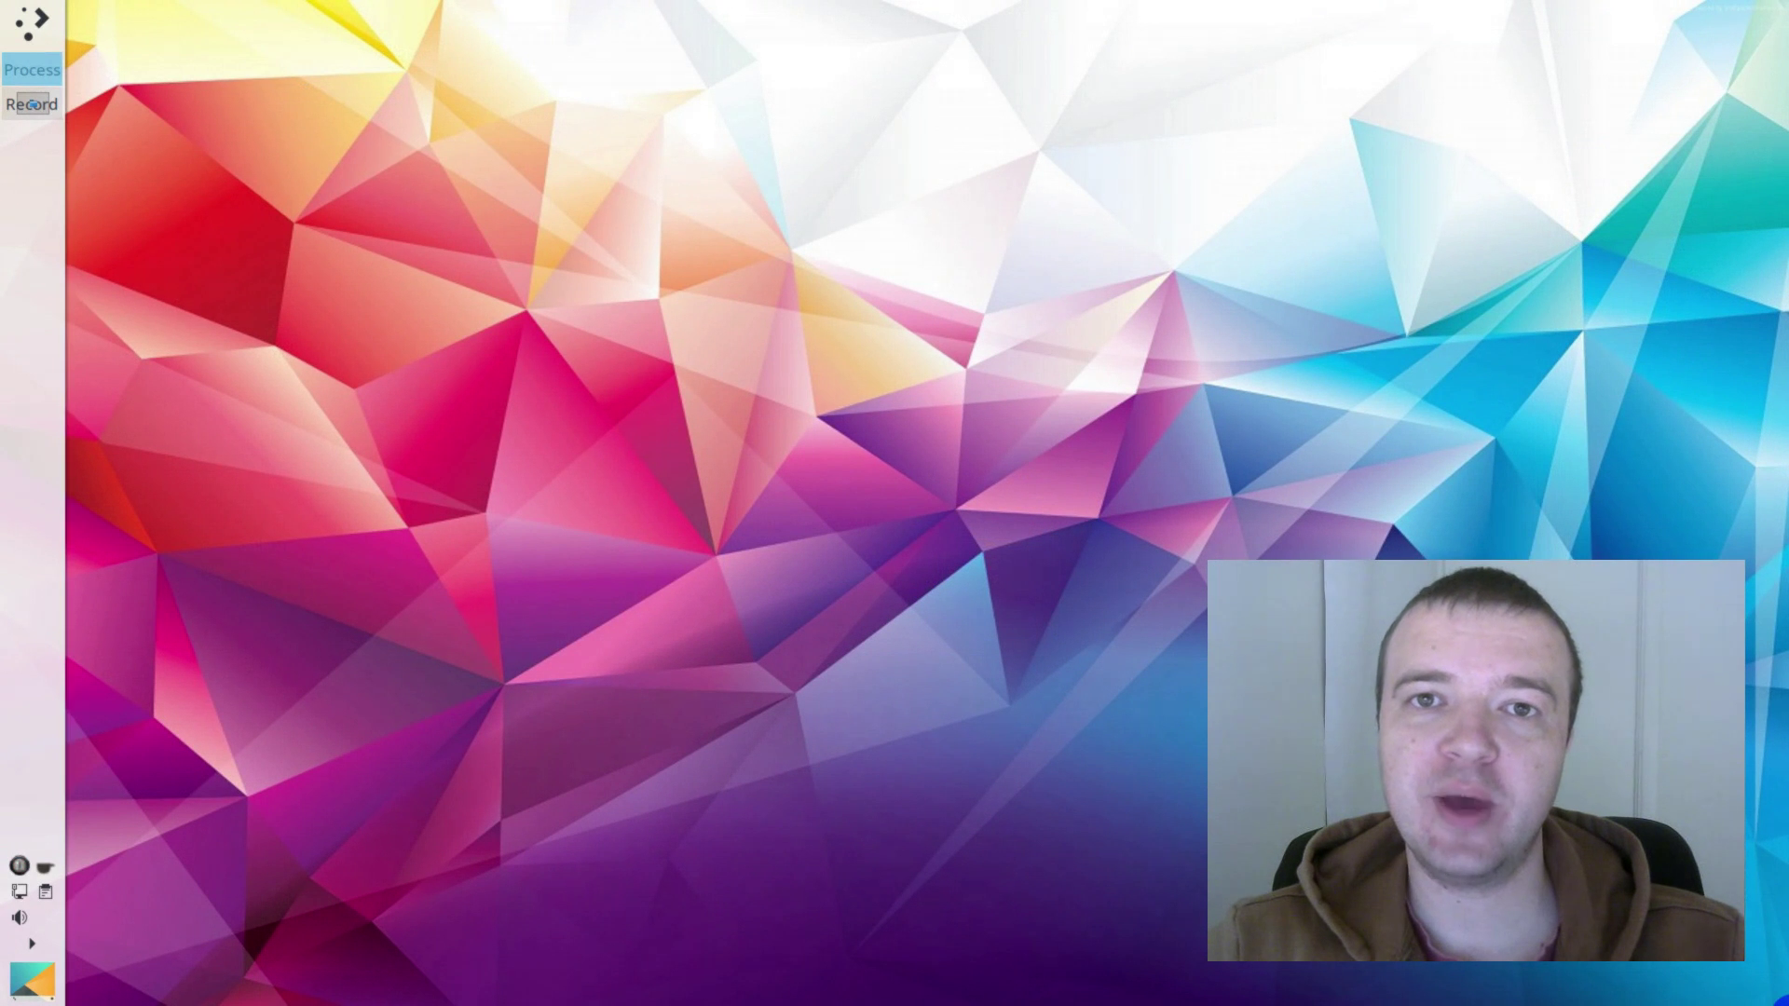